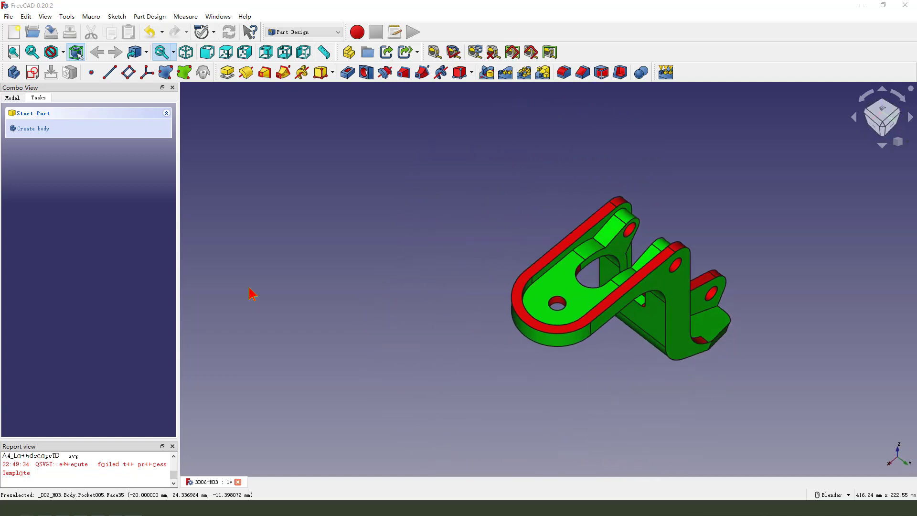
Orbit the finished bracket and mark up the reference drawing's middle views, then clear the annotations
{"action": "mouse_move", "coordinate": [249, 291]}
{"action": "middle_mouse_down"}
{"action": "mouse_move", "coordinate": [313, 236]}
{"action": "mouse_move", "coordinate": [304, 215]}
{"action": "mouse_move", "coordinate": [651, 286]}
{"action": "mouse_move", "coordinate": [334, 285]}
{"action": "mouse_move", "coordinate": [421, 244]}
{"action": "mouse_move", "coordinate": [464, 198]}
{"action": "mouse_move", "coordinate": [453, 250]}
{"action": "mouse_move", "coordinate": [352, 285]}
{"action": "mouse_move", "coordinate": [181, 171]}
{"action": "mouse_move", "coordinate": [109, 158]}
{"action": "middle_mouse_up"}
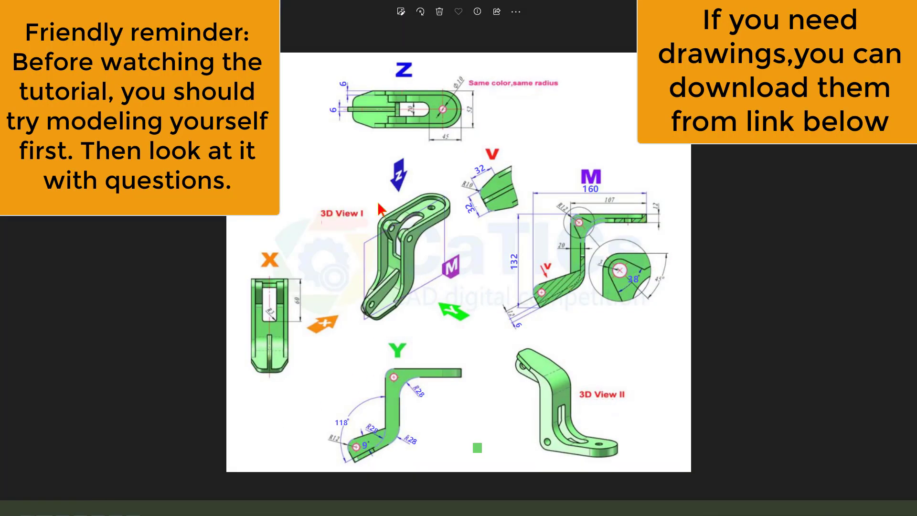
{"action": "mouse_move", "coordinate": [319, 180]}
{"action": "left_mouse_down"}
{"action": "mouse_move", "coordinate": [618, 187]}
{"action": "mouse_move", "coordinate": [337, 273]}
{"action": "left_mouse_up"}
{"action": "left_click_drag", "start_coordinate": [359, 224], "coordinate": [441, 248]}
{"action": "left_click_drag", "start_coordinate": [494, 293], "coordinate": [484, 338]}
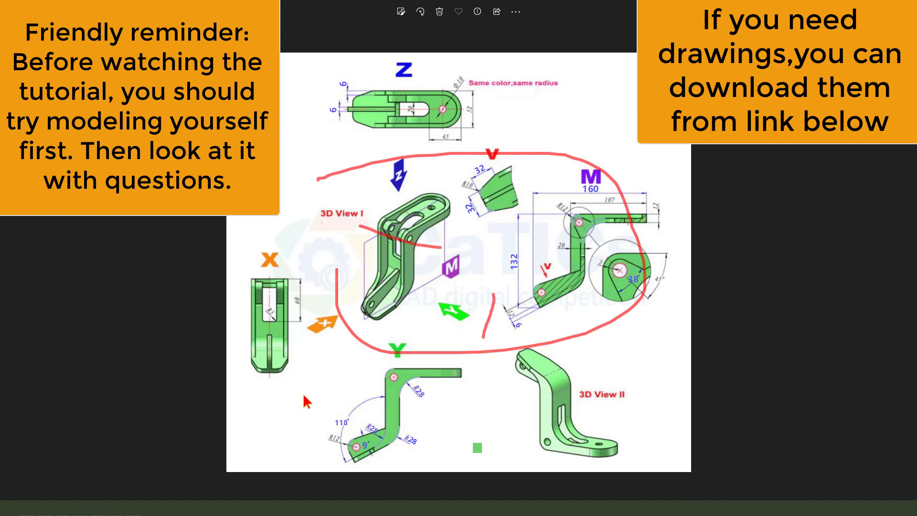
{"action": "key", "text": "Escape"}
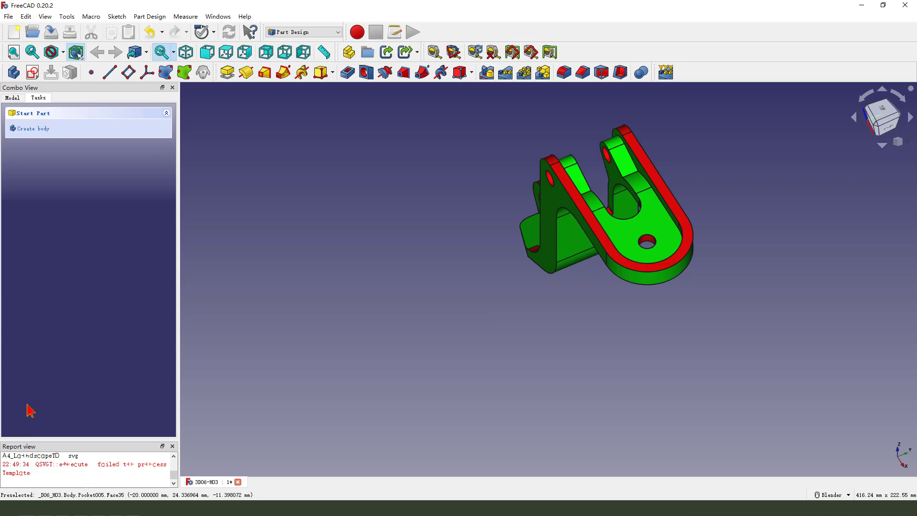
Create a new document with a body and start a sketch on the XZ plane
{"action": "left_click", "coordinate": [15, 33]}
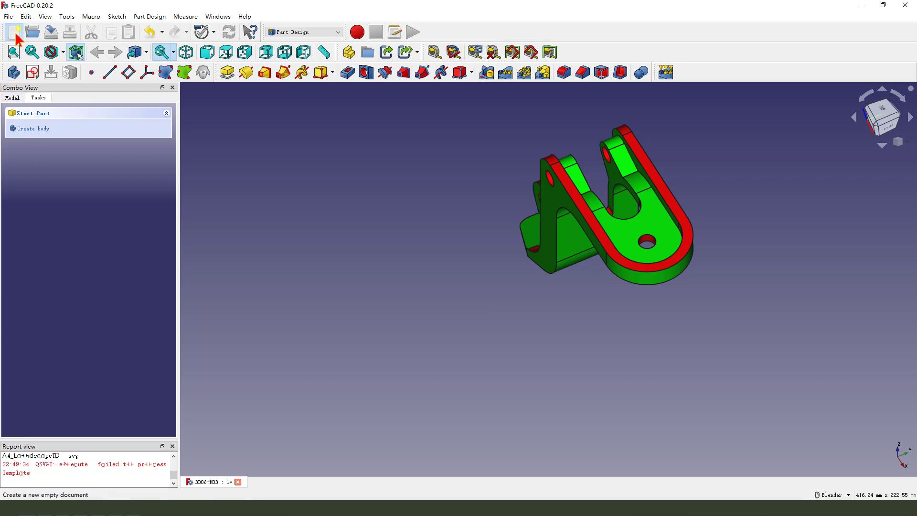
{"action": "left_click", "coordinate": [15, 74]}
{"action": "left_click", "coordinate": [33, 73]}
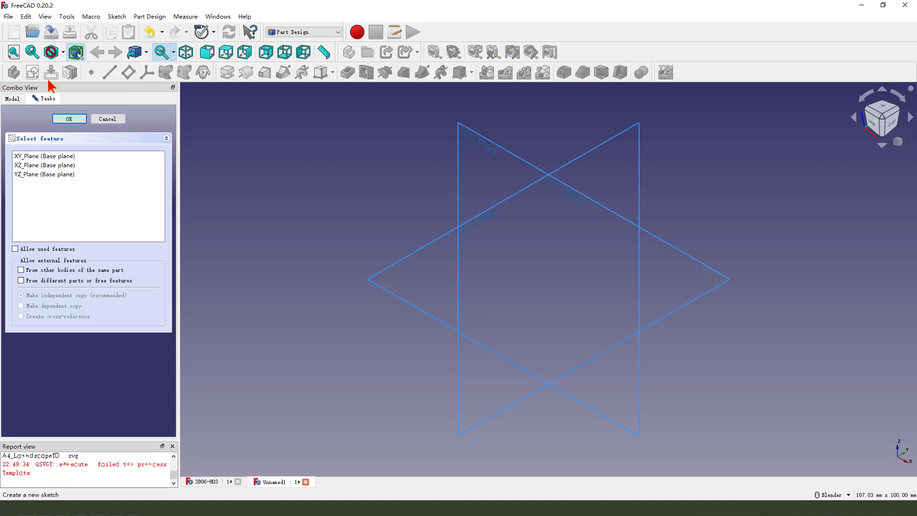
{"action": "middle_click_drag", "start_coordinate": [463, 262], "coordinate": [435, 184]}
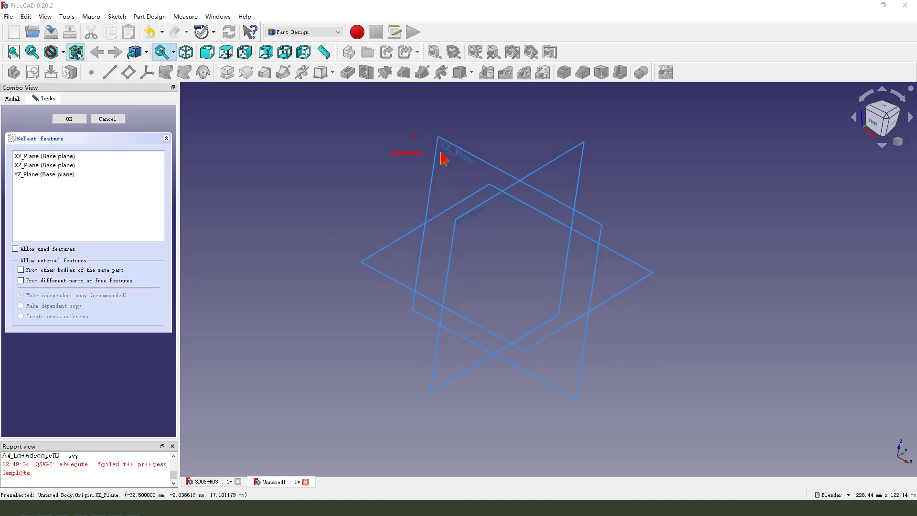
{"action": "key", "text": "Escape"}
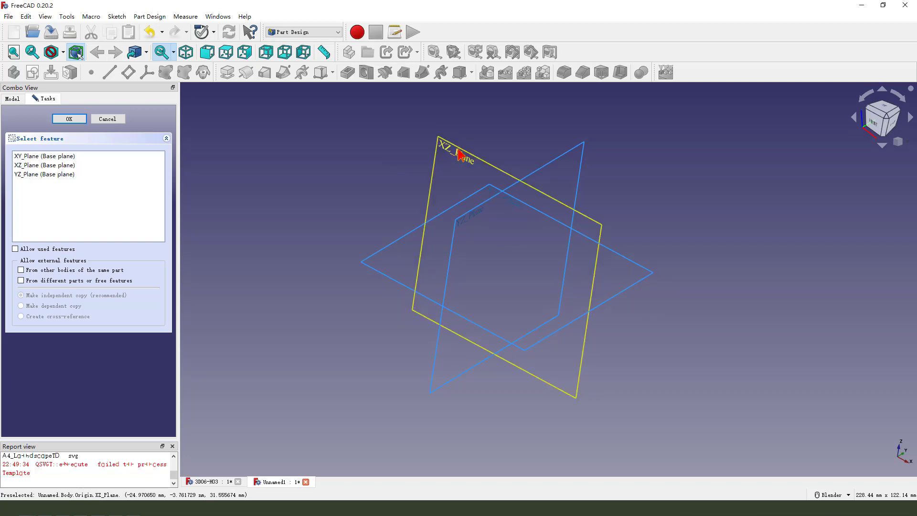
{"action": "left_click", "coordinate": [441, 172]}
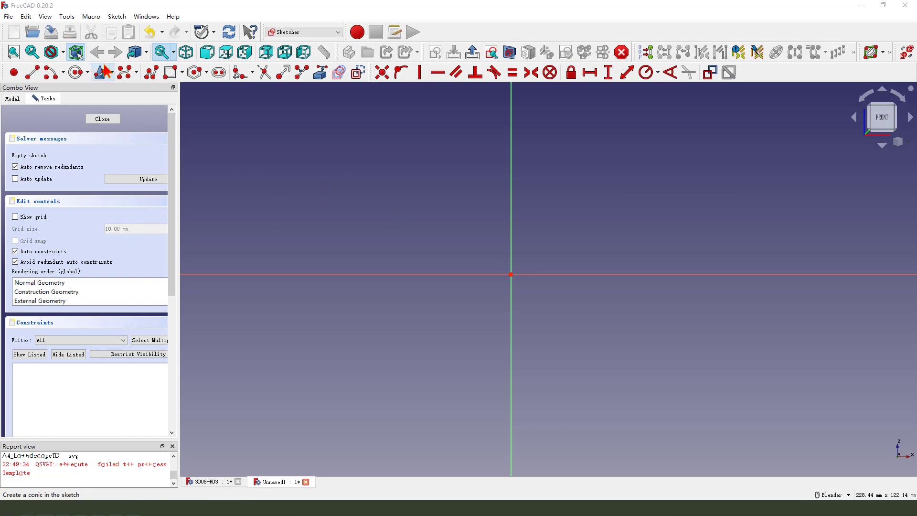
Draw a six-point polyline from the origin: right arm, short rise, top edge, slanted leg, bottom, back
{"action": "left_click", "coordinate": [152, 73]}
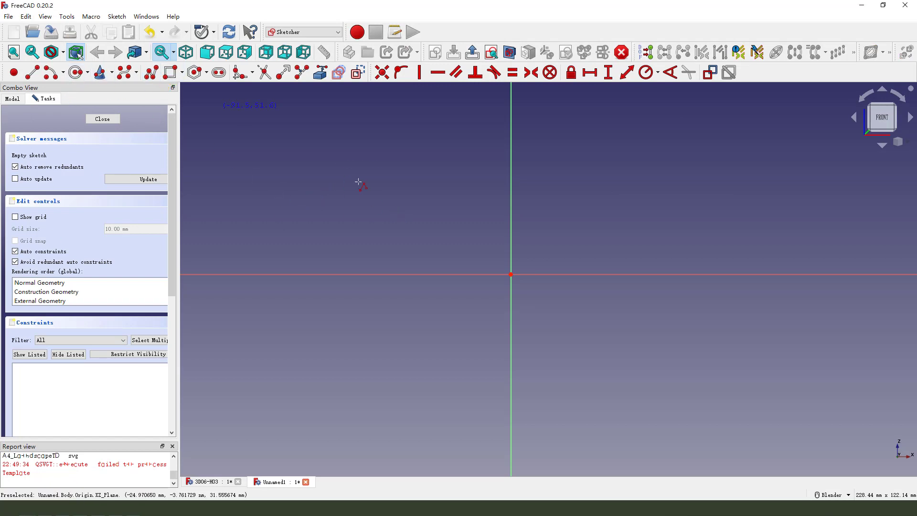
{"action": "left_click", "coordinate": [511, 275]}
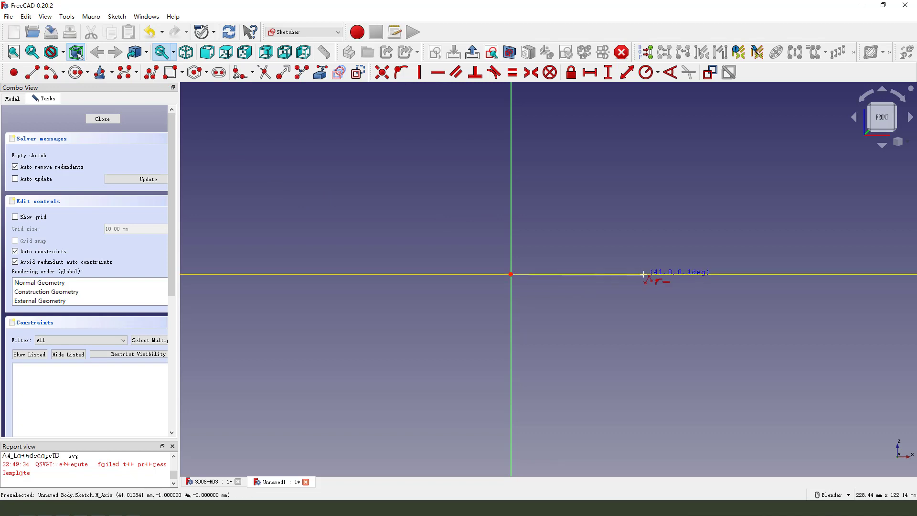
{"action": "left_click", "coordinate": [644, 274]}
{"action": "left_click", "coordinate": [644, 218]}
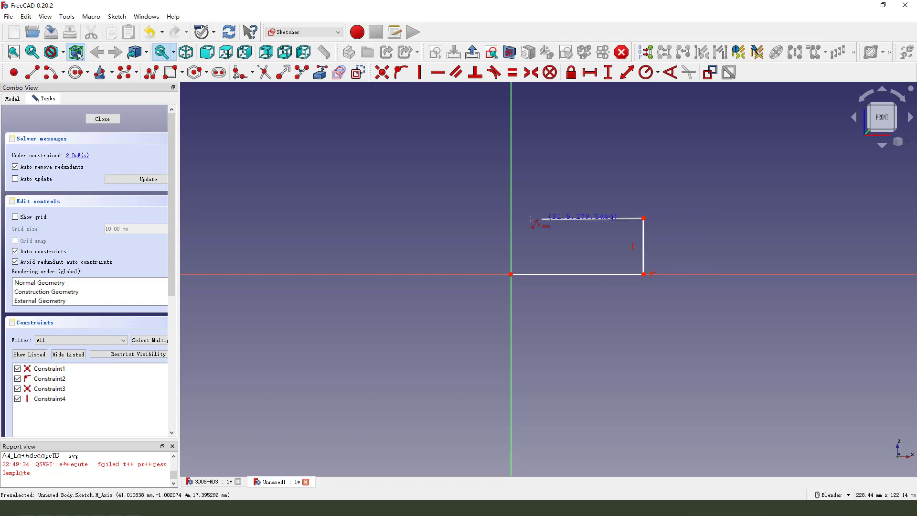
{"action": "left_click", "coordinate": [327, 219]}
{"action": "scroll", "coordinate": [348, 305], "scroll_direction": "down", "scroll_amount": 3}
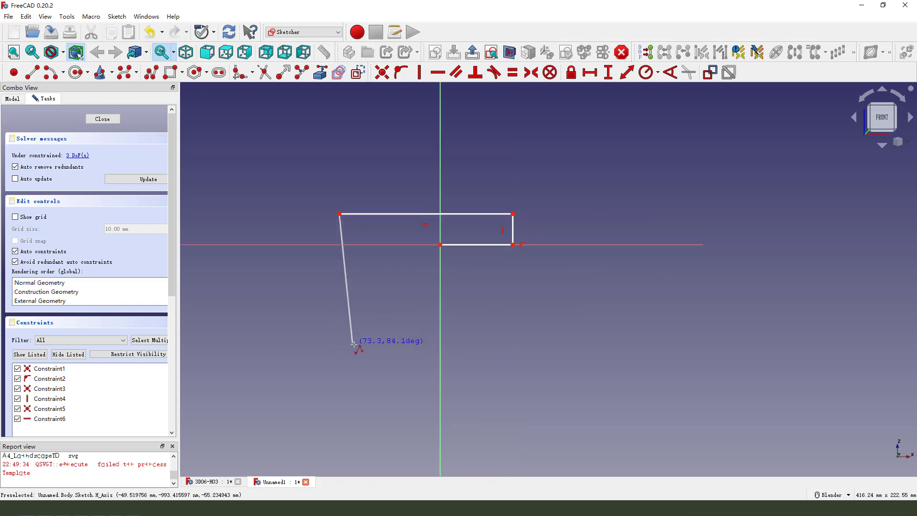
{"action": "left_click", "coordinate": [374, 349]}
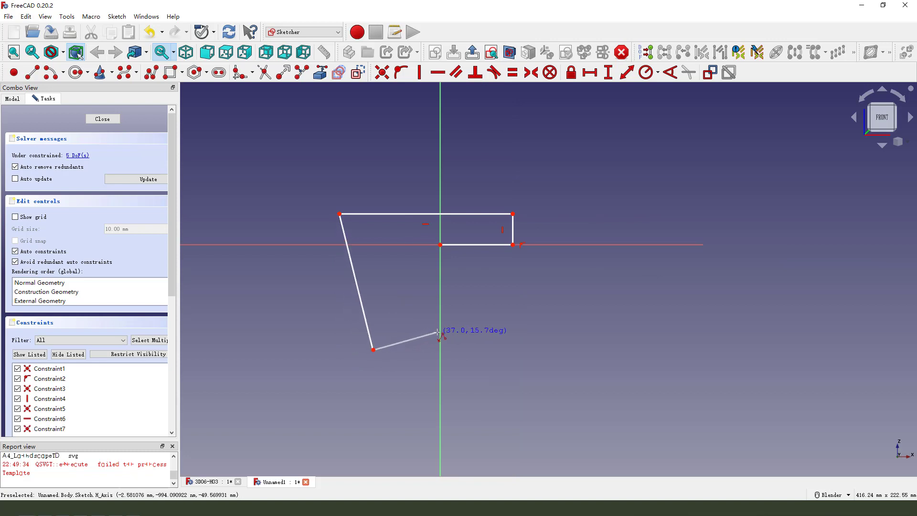
{"action": "left_click", "coordinate": [440, 333]}
{"action": "left_click", "coordinate": [440, 245]}
{"action": "scroll", "coordinate": [419, 254], "scroll_direction": "up", "scroll_amount": 1}
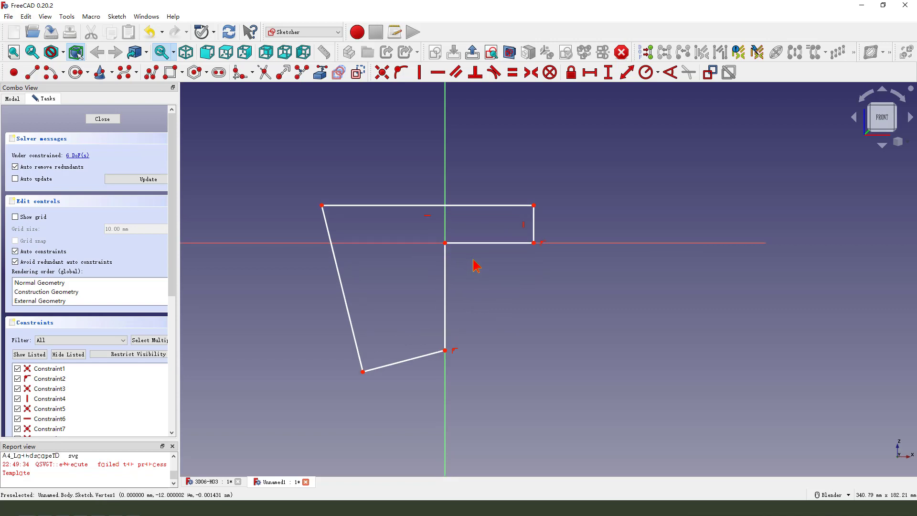
Make the bottom and slanted edges perpendicular and give the short right edge a 12 mm height
{"action": "left_click", "coordinate": [386, 372]}
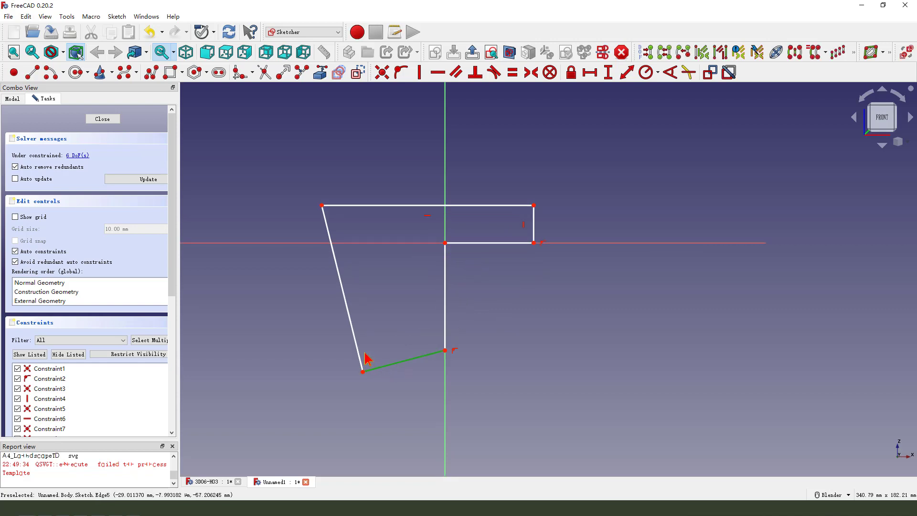
{"action": "left_click", "coordinate": [361, 364]}
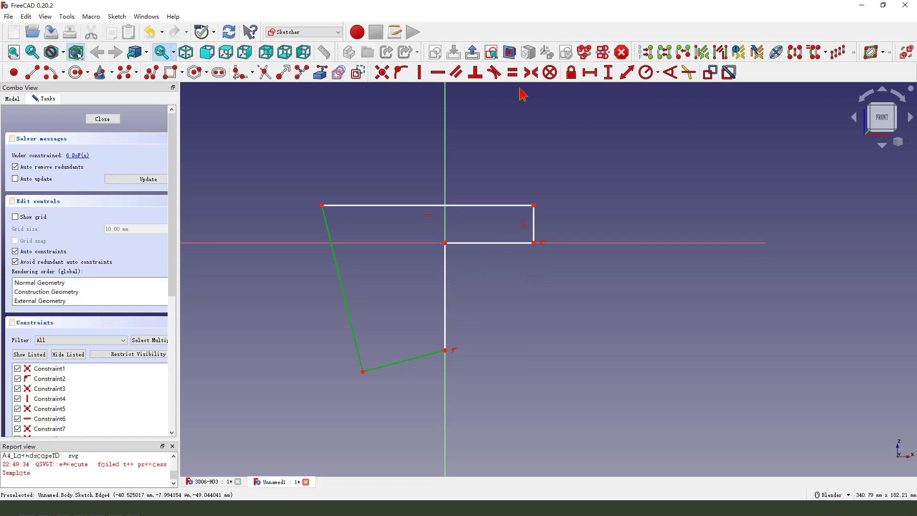
{"action": "left_click", "coordinate": [479, 75]}
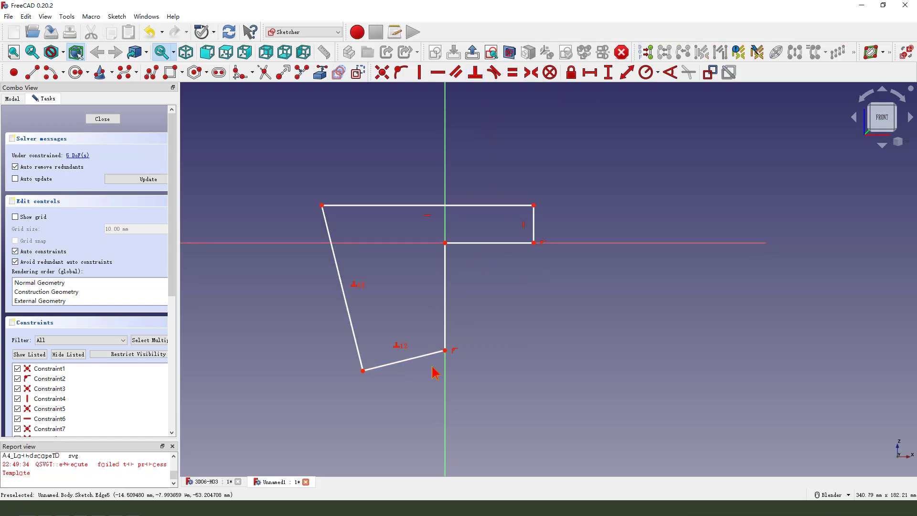
{"action": "left_click", "coordinate": [534, 223]}
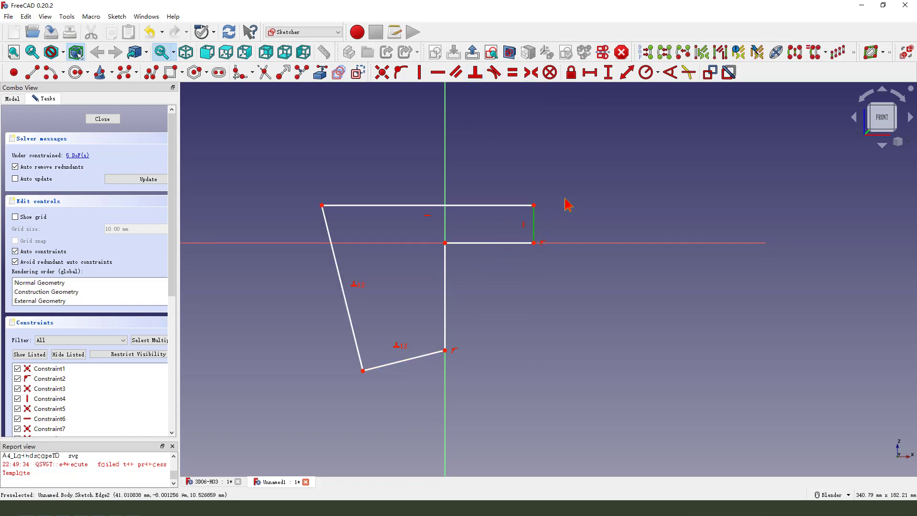
{"action": "left_click", "coordinate": [609, 73]}
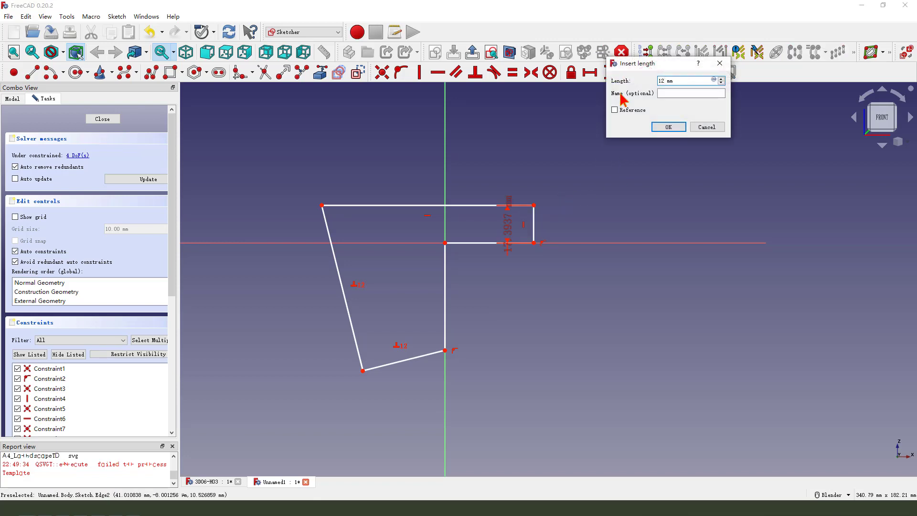
{"action": "type", "text": "12"}
{"action": "key", "text": "Return"}
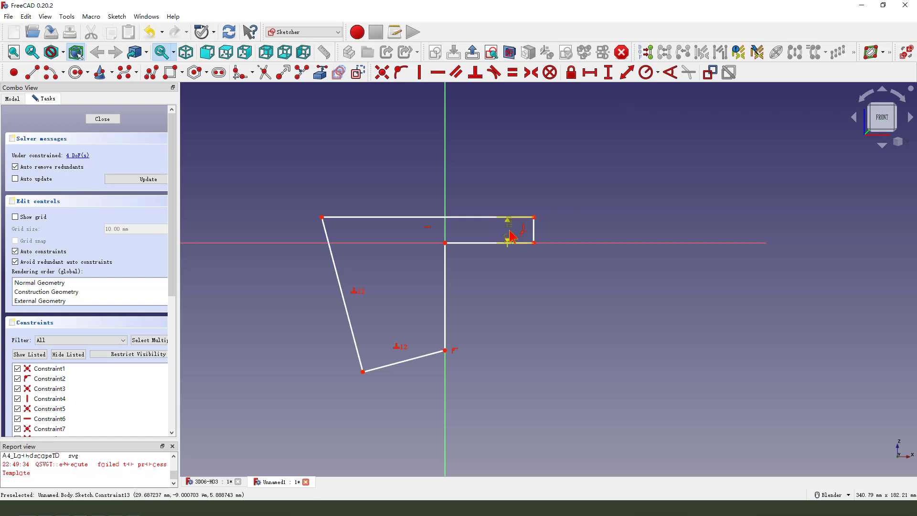
{"action": "left_click_drag", "start_coordinate": [510, 235], "coordinate": [560, 190]}
Constrain the horizontal arm to an 87 mm length, placing the dimension below it
{"action": "scroll", "coordinate": [516, 285], "scroll_direction": "up", "scroll_amount": 1}
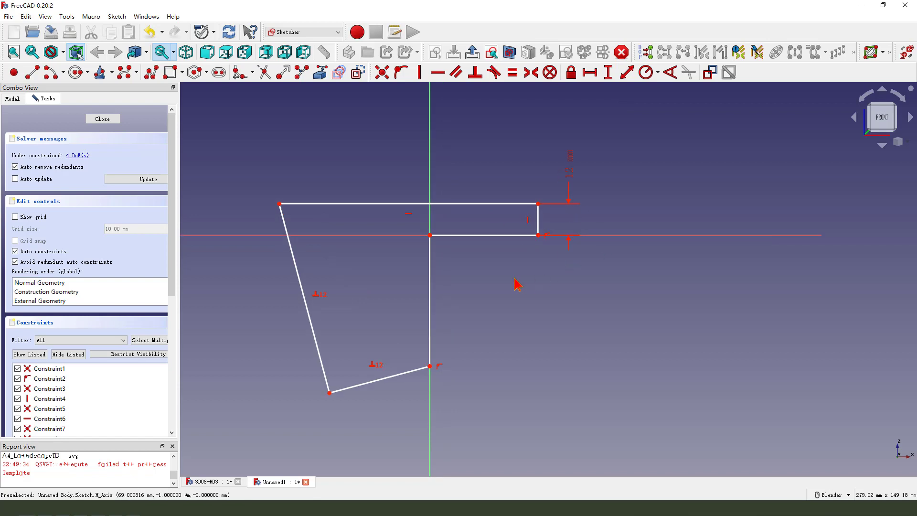
{"action": "scroll", "coordinate": [441, 219], "scroll_direction": "down", "scroll_amount": 1}
{"action": "scroll", "coordinate": [522, 286], "scroll_direction": "up", "scroll_amount": 1}
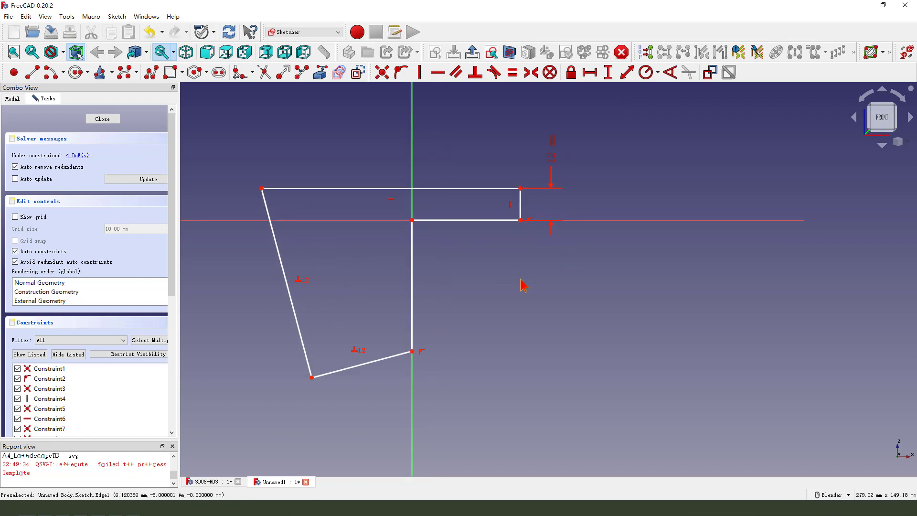
{"action": "left_click", "coordinate": [521, 219]}
{"action": "left_click", "coordinate": [412, 221]}
{"action": "key", "text": "l"}
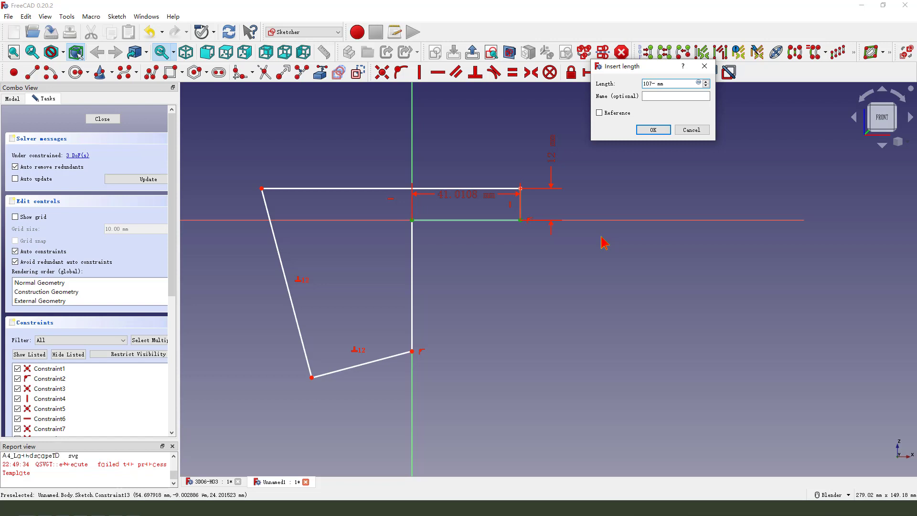
{"action": "key", "text": "Return"}
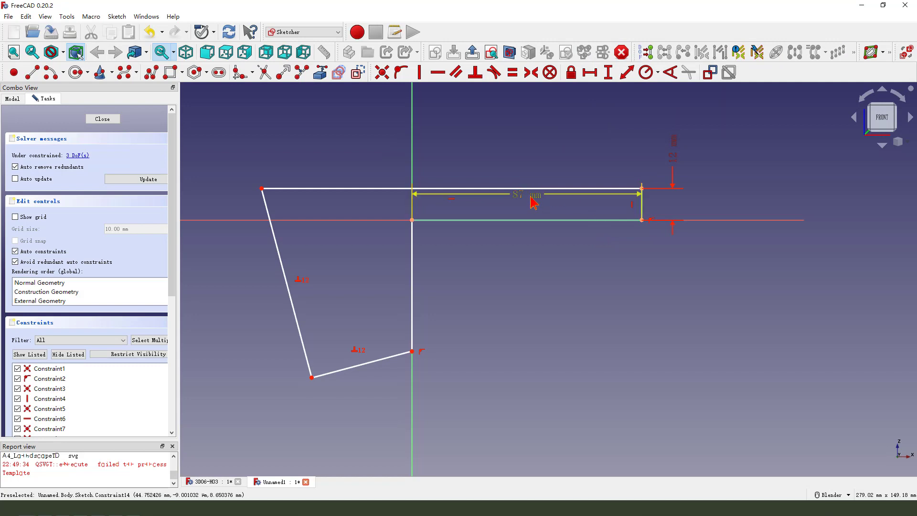
{"action": "left_click_drag", "start_coordinate": [532, 201], "coordinate": [531, 252]}
Set the 132 mm vertical distance between the left corners as the overall height
{"action": "scroll", "coordinate": [456, 203], "scroll_direction": "down", "scroll_amount": 1}
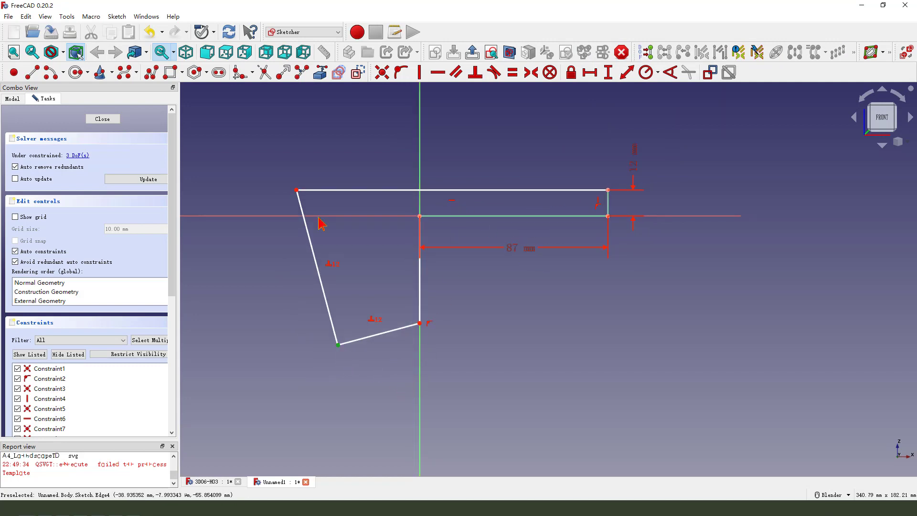
{"action": "left_click", "coordinate": [339, 345]}
{"action": "left_click", "coordinate": [298, 190]}
{"action": "left_click", "coordinate": [608, 72]}
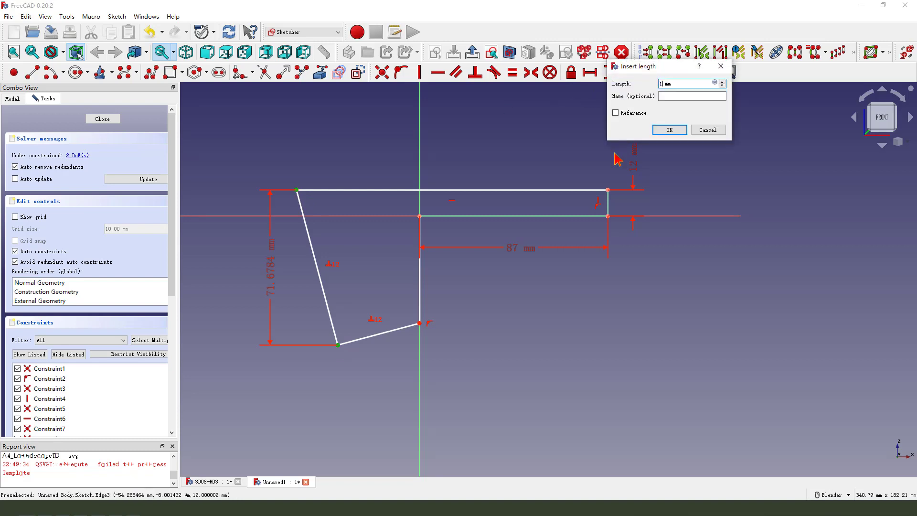
{"action": "type", "text": "132"}
{"action": "key", "text": "Return"}
{"action": "scroll", "coordinate": [483, 140], "scroll_direction": "down", "scroll_amount": 2}
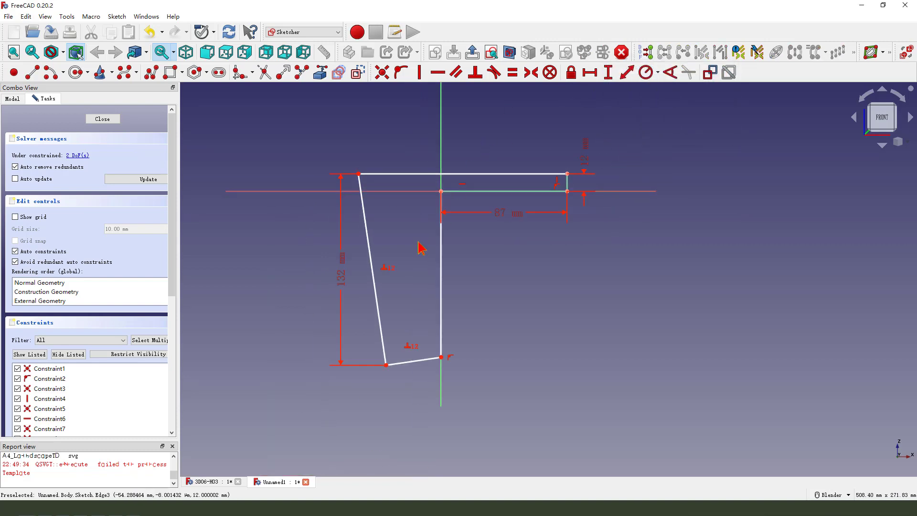
{"action": "left_click_drag", "start_coordinate": [342, 270], "coordinate": [259, 270]}
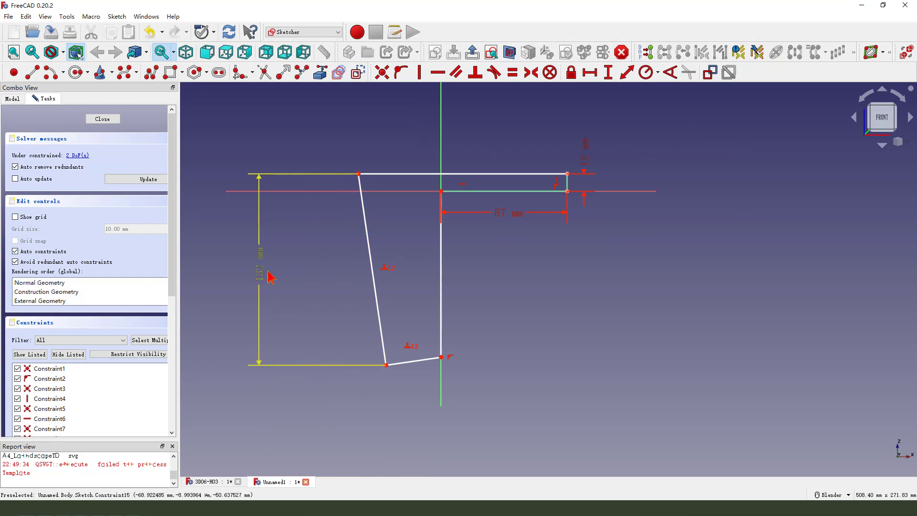
Set a 118° angle between the bottom and vertical edges, then drag the bottom corner left
{"action": "left_click", "coordinate": [414, 362]}
{"action": "left_click", "coordinate": [443, 306]}
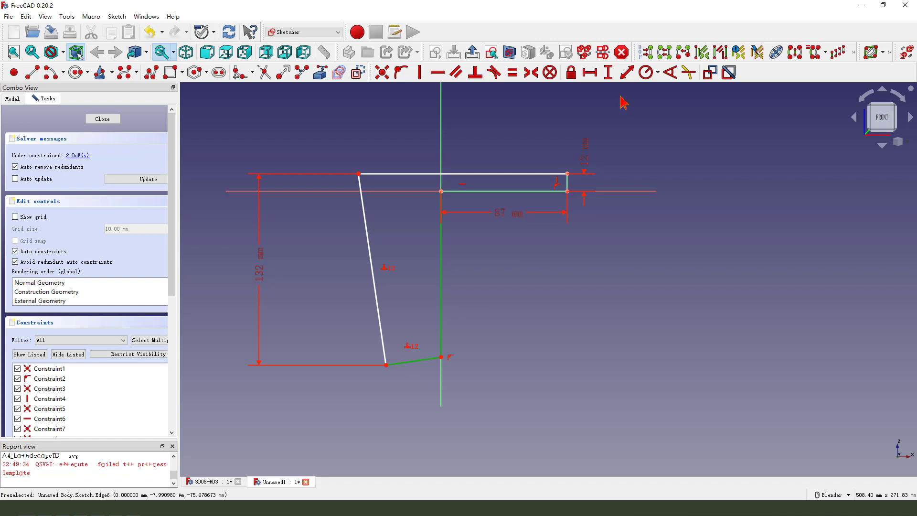
{"action": "left_click", "coordinate": [668, 73]}
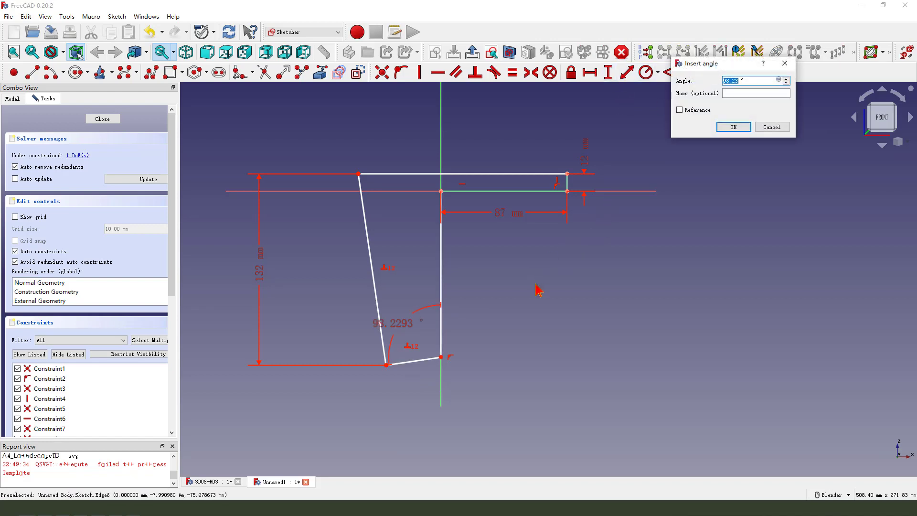
{"action": "key", "text": "Return"}
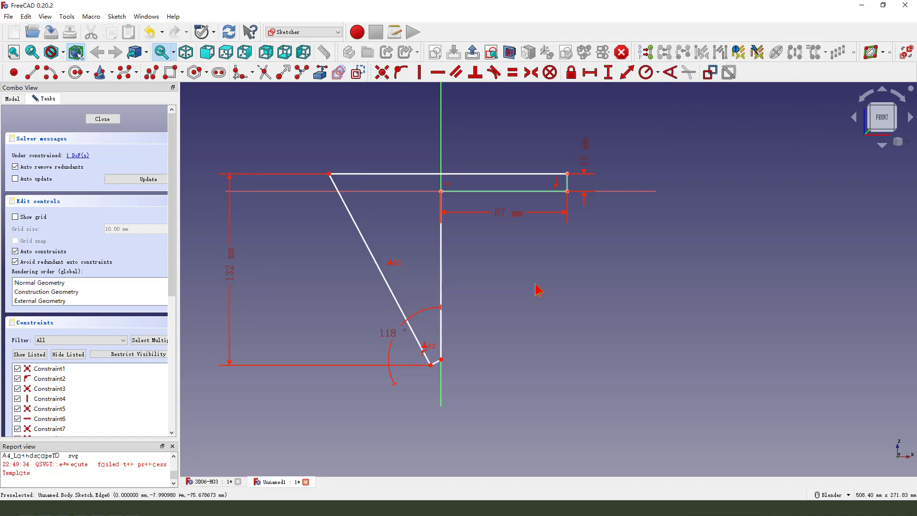
{"action": "left_click_drag", "start_coordinate": [430, 365], "coordinate": [365, 365]}
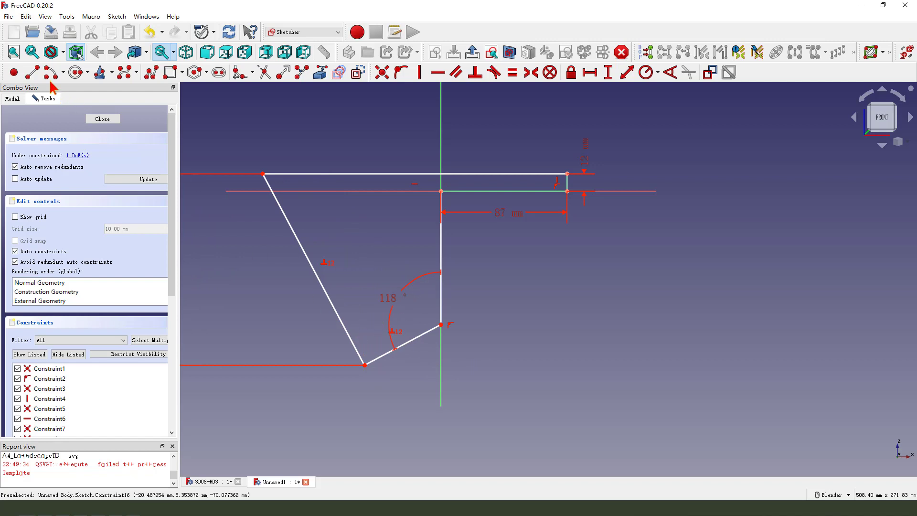
Draw a three-point arc on the slanted edge
{"action": "left_click", "coordinate": [63, 73]}
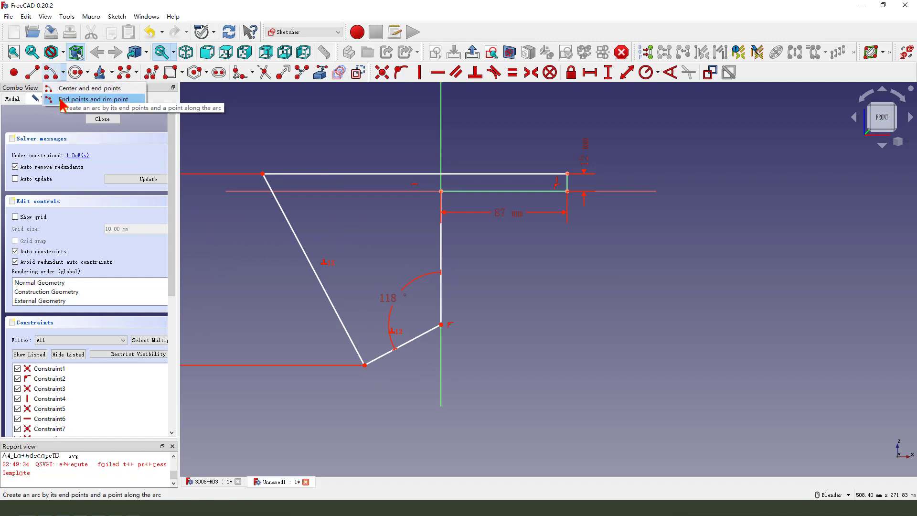
{"action": "left_click", "coordinate": [91, 97]}
{"action": "left_click", "coordinate": [350, 332]}
{"action": "left_click", "coordinate": [354, 298]}
{"action": "left_click", "coordinate": [341, 315]}
{"action": "scroll", "coordinate": [355, 324], "scroll_direction": "up", "scroll_amount": 2}
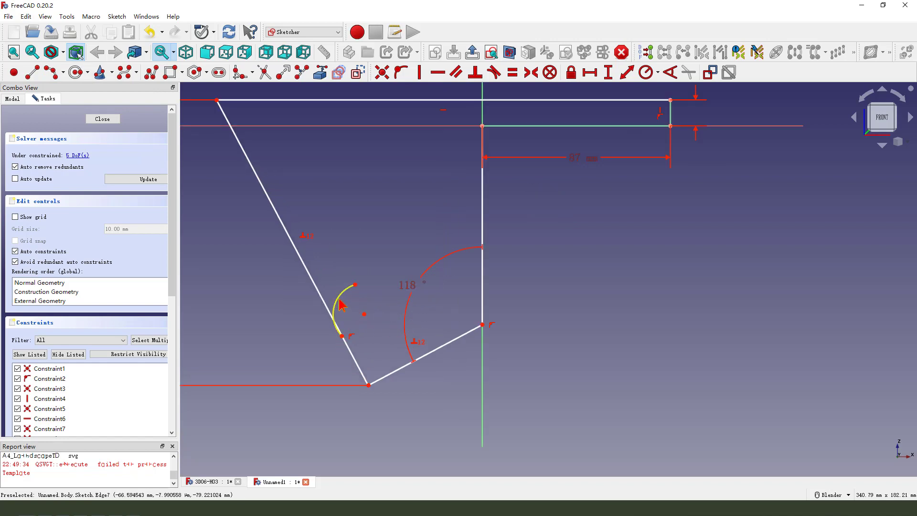
Make the arc tangent to the slanted edge and level its end point with its centre
{"action": "left_click", "coordinate": [334, 312]}
{"action": "left_click", "coordinate": [326, 306]}
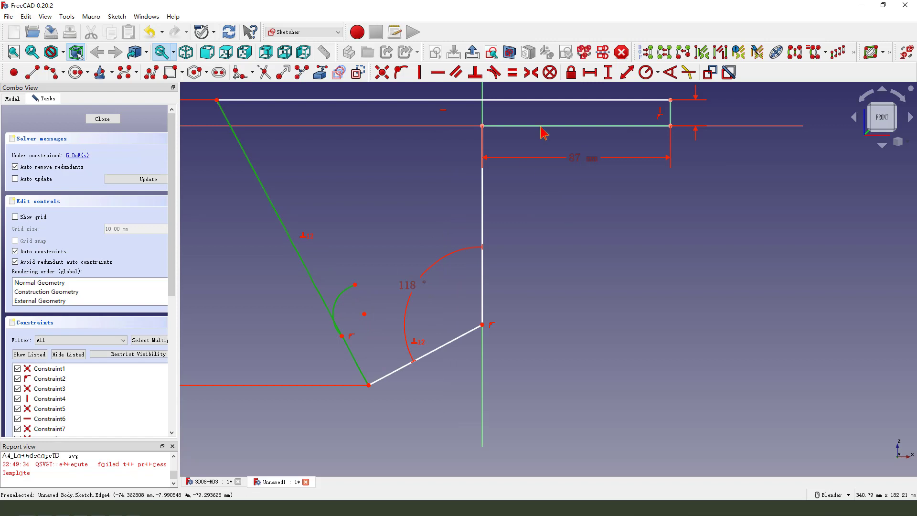
{"action": "left_click", "coordinate": [494, 72]}
{"action": "left_click", "coordinate": [356, 286]}
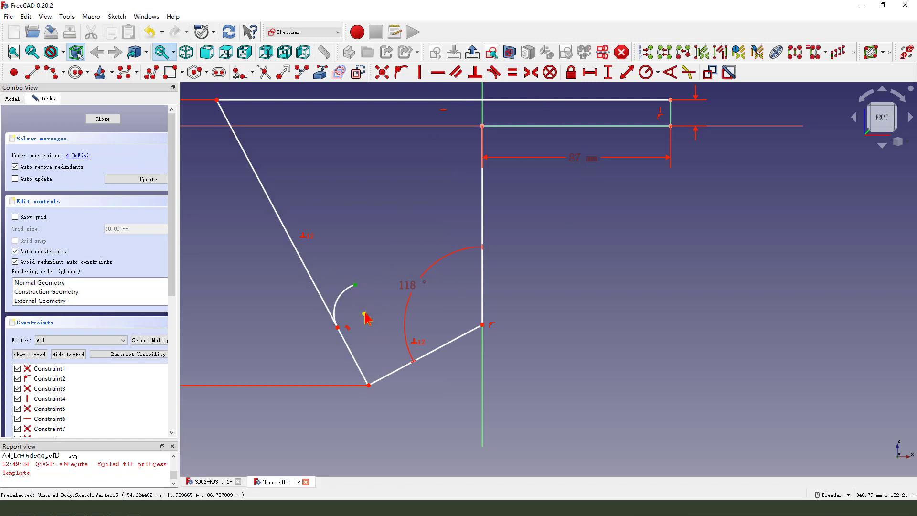
{"action": "left_click", "coordinate": [364, 314]}
{"action": "left_click", "coordinate": [438, 73]}
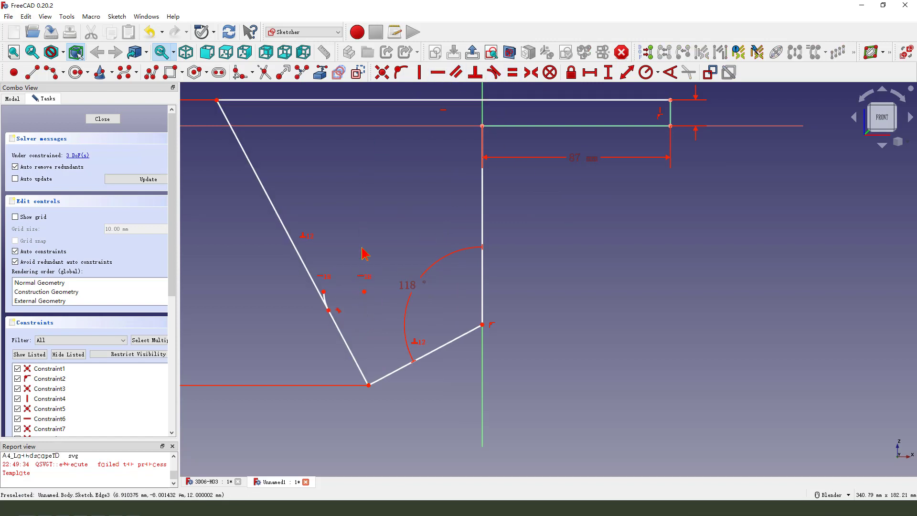
Give the arc a 12 mm radius
{"action": "scroll", "coordinate": [328, 303], "scroll_direction": "up", "scroll_amount": 1}
{"action": "left_click", "coordinate": [324, 304]}
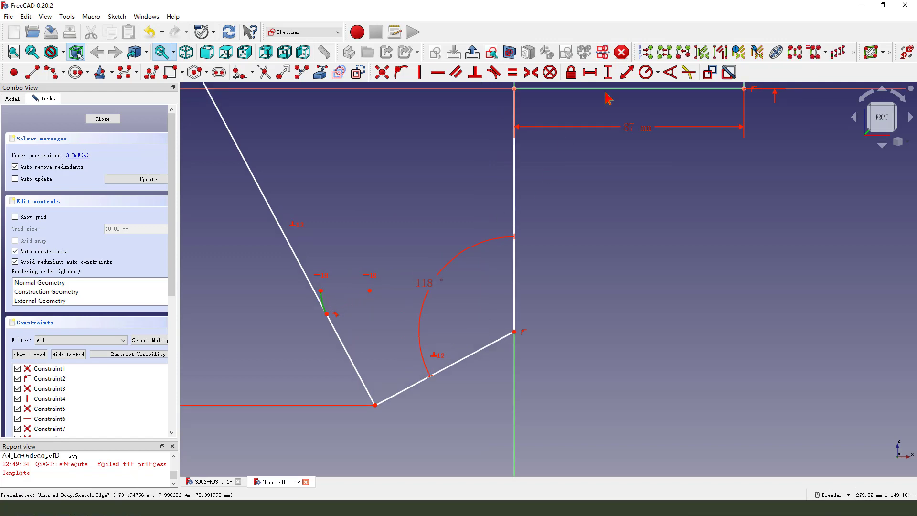
{"action": "left_click", "coordinate": [646, 72]}
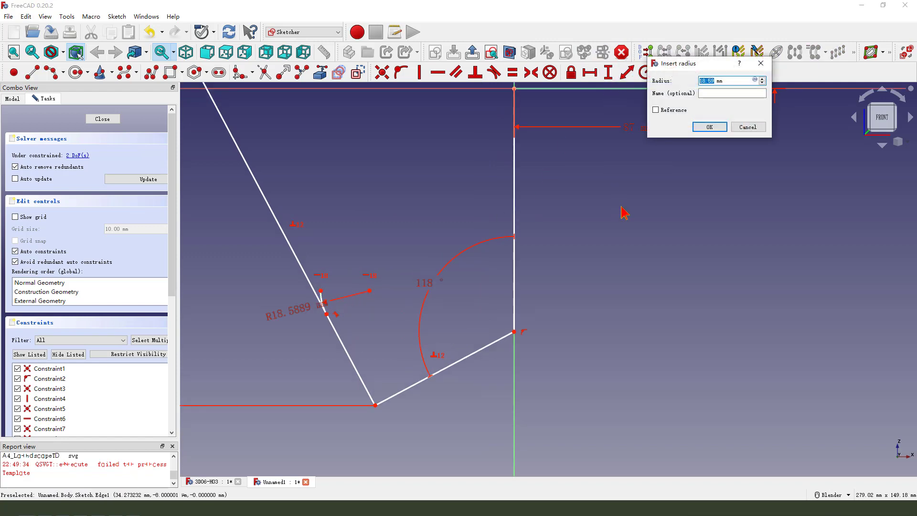
{"action": "key", "text": "Return"}
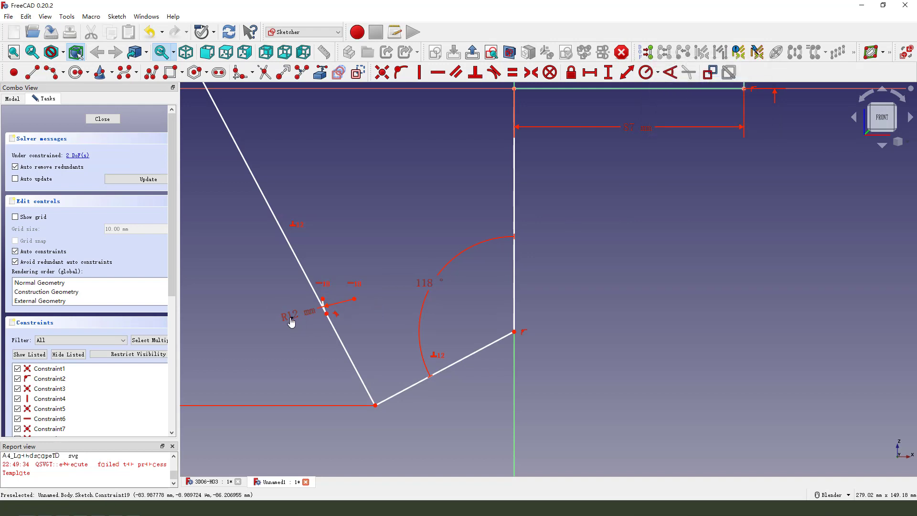
Dimension the 18 mm distance from the arc's tangent point to the bottom corner
{"action": "left_click", "coordinate": [327, 314]}
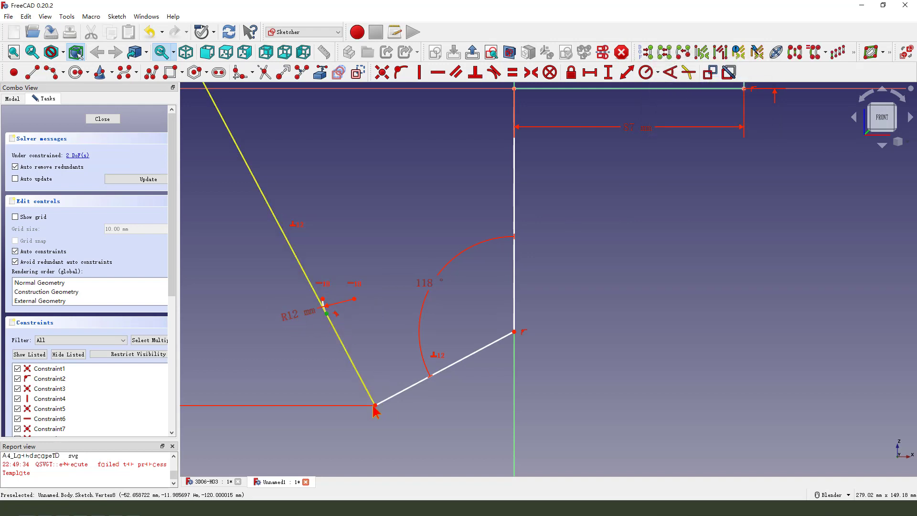
{"action": "left_click", "coordinate": [376, 406]}
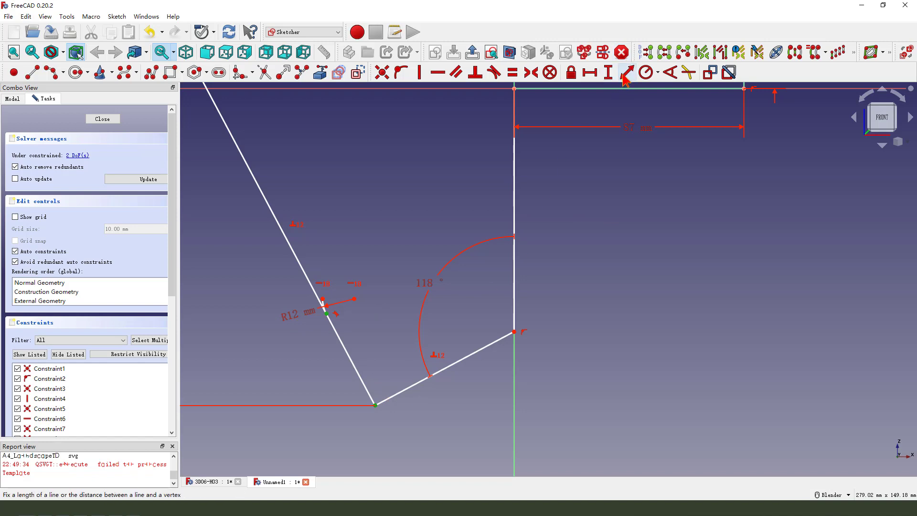
{"action": "left_click", "coordinate": [627, 73]}
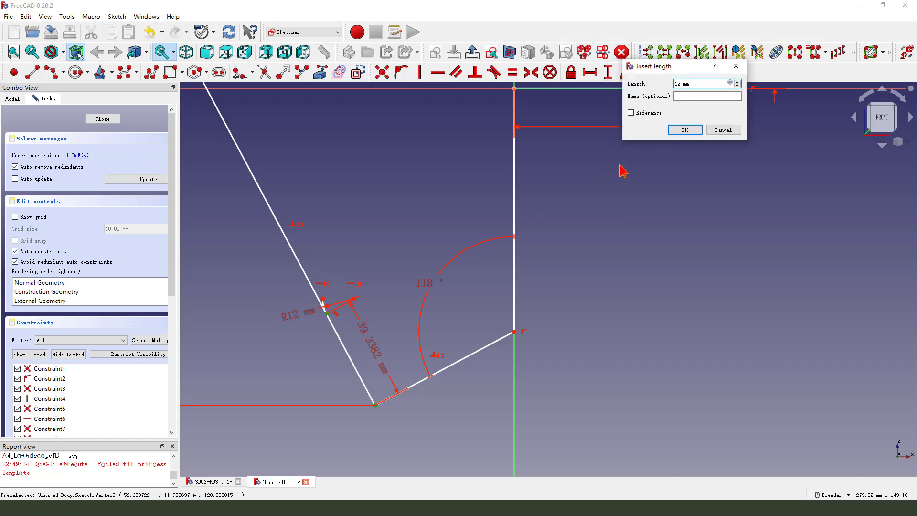
{"action": "key", "text": "Return"}
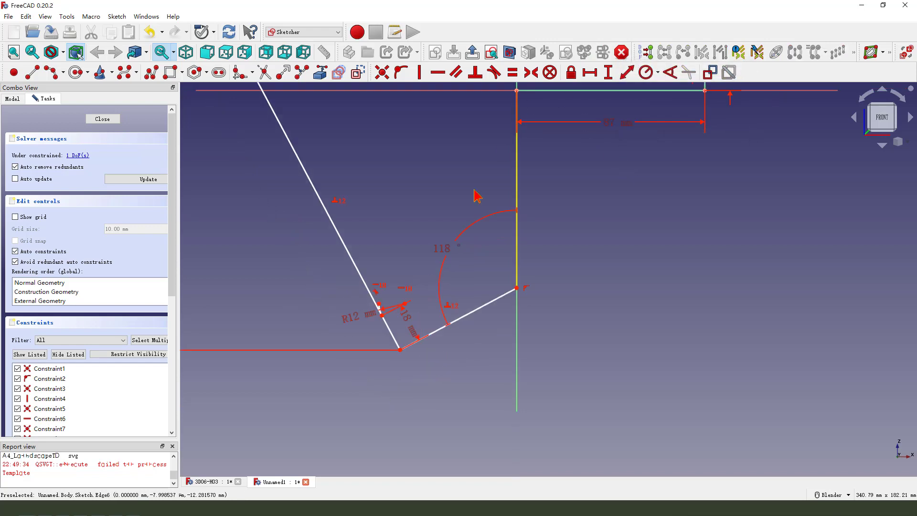
{"action": "scroll", "coordinate": [513, 127], "scroll_direction": "down", "scroll_amount": 2}
{"action": "left_click_drag", "start_coordinate": [427, 297], "coordinate": [394, 351]}
{"action": "left_click_drag", "start_coordinate": [383, 295], "coordinate": [348, 293]}
{"action": "scroll", "coordinate": [402, 286], "scroll_direction": "up", "scroll_amount": 5}
Set a 160 mm horizontal distance from the arc's free end to the top-right corner
{"action": "left_click", "coordinate": [394, 254]}
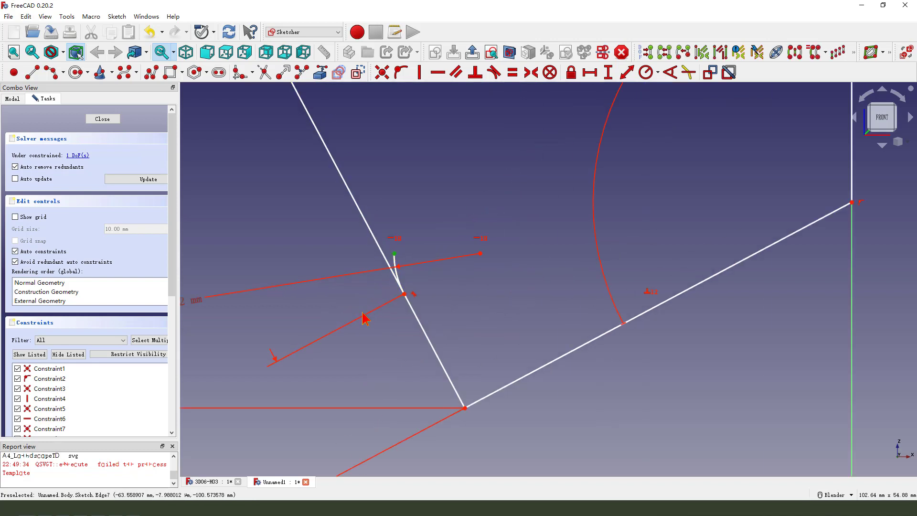
{"action": "scroll", "coordinate": [367, 313], "scroll_direction": "down", "scroll_amount": 5}
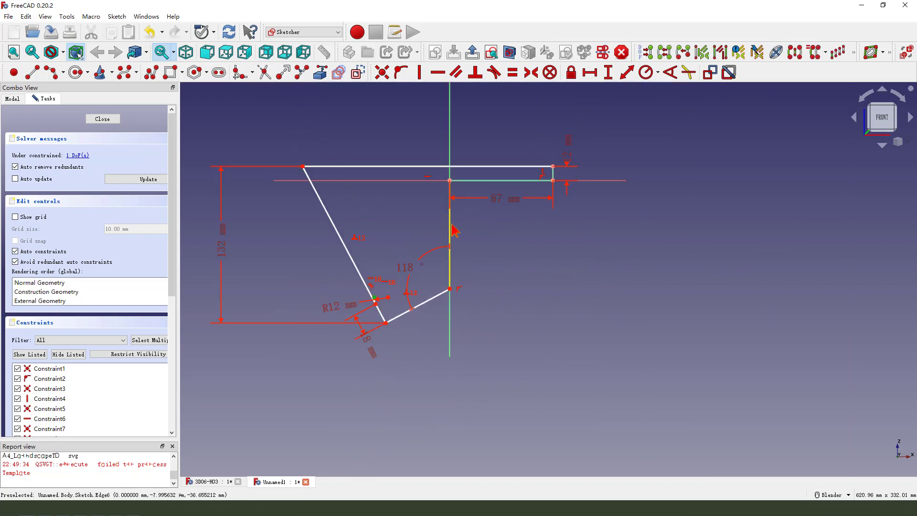
{"action": "left_click", "coordinate": [553, 167]}
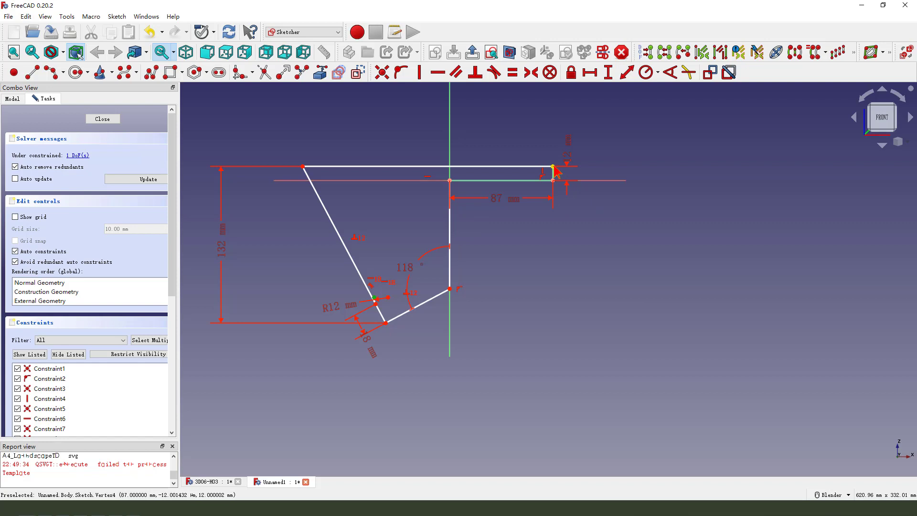
{"action": "left_click", "coordinate": [590, 73]}
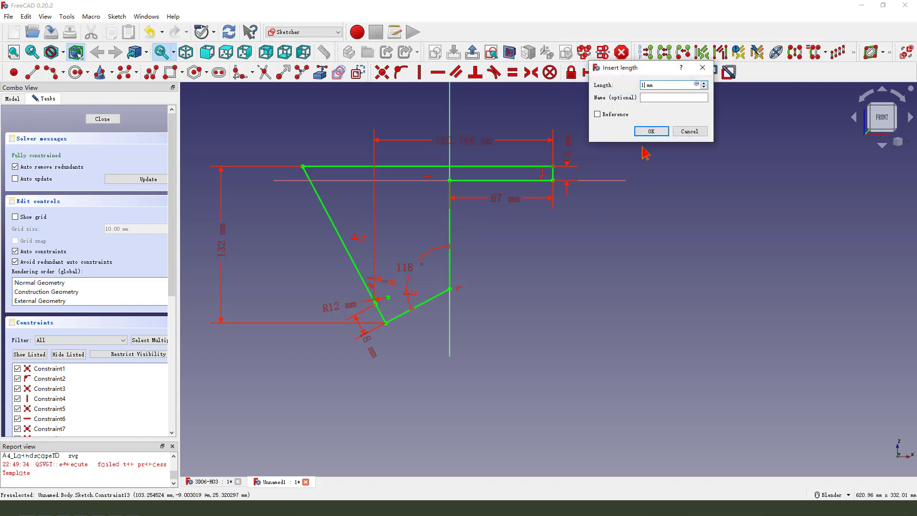
{"action": "type", "text": "160"}
{"action": "key", "text": "Return"}
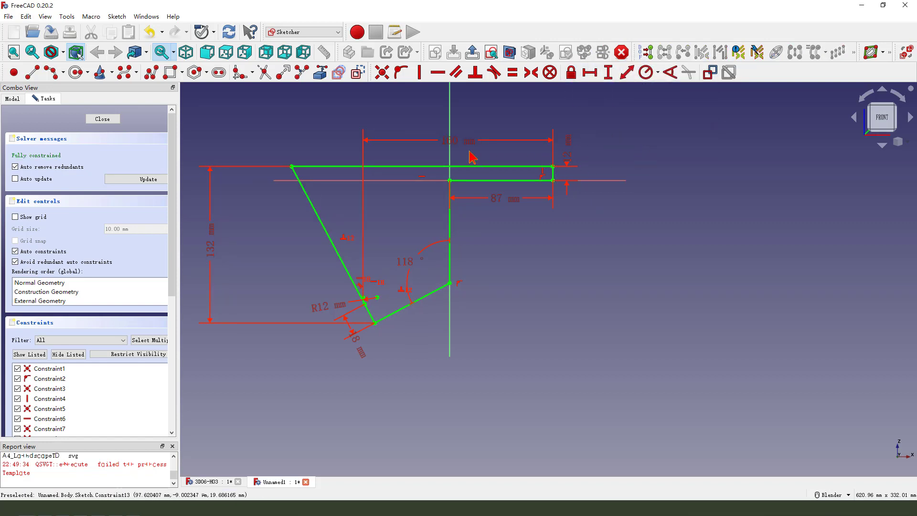
Reposition the R12 and 18 mm dimension labels to clearer spots
{"action": "scroll", "coordinate": [356, 294], "scroll_direction": "up", "scroll_amount": 8}
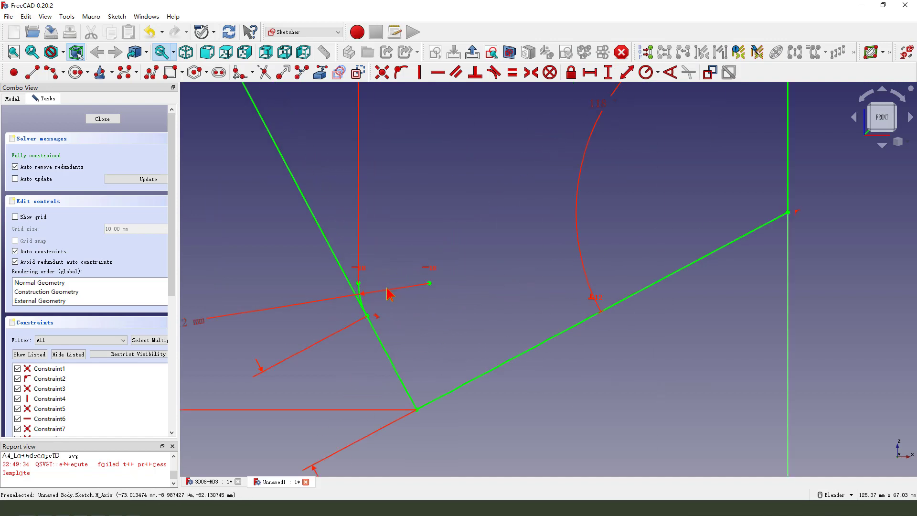
{"action": "left_click", "coordinate": [354, 294]}
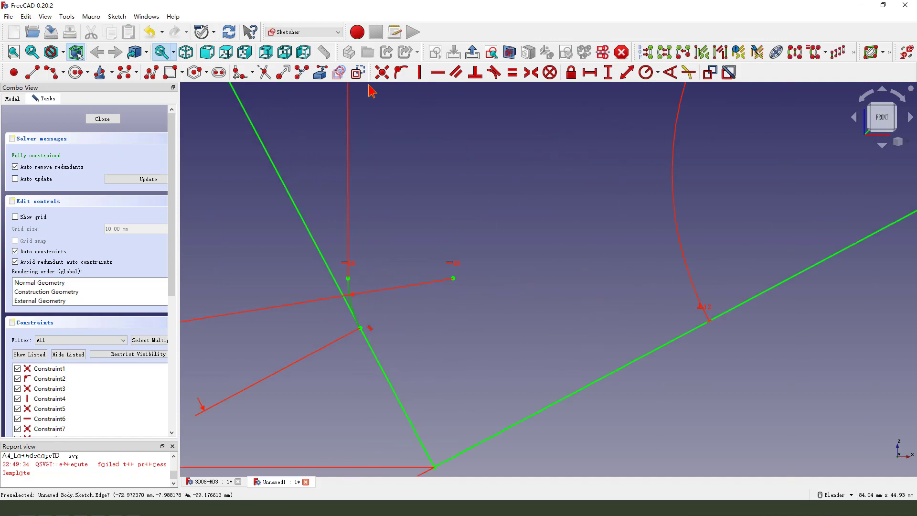
{"action": "scroll", "coordinate": [386, 288], "scroll_direction": "down", "scroll_amount": 5}
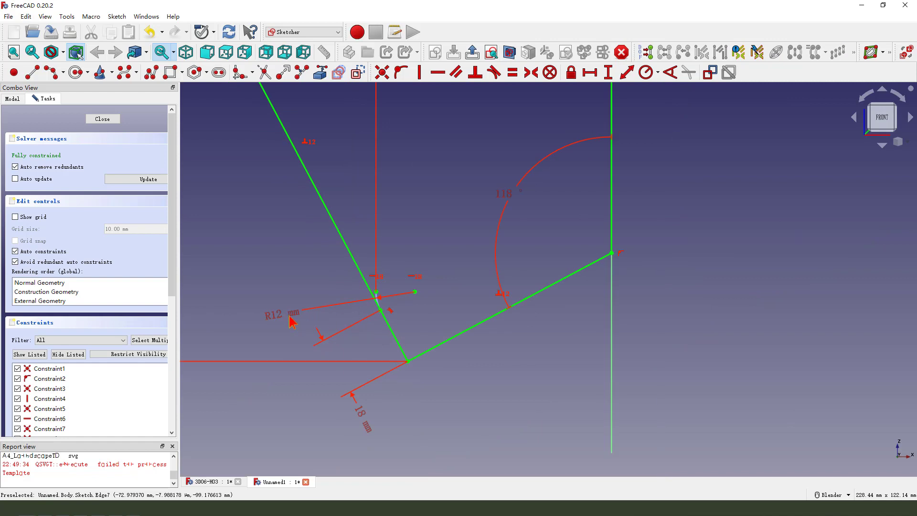
{"action": "left_click_drag", "start_coordinate": [291, 321], "coordinate": [340, 311]}
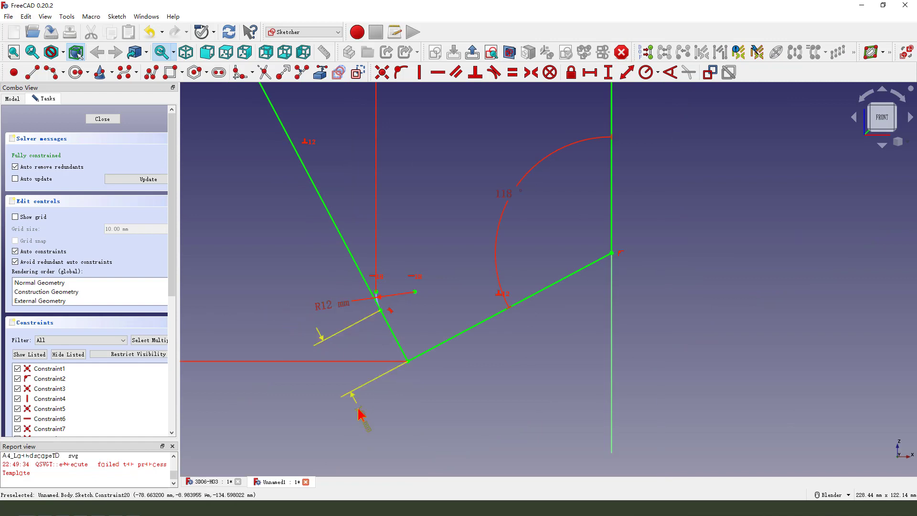
{"action": "mouse_move", "coordinate": [359, 414]}
{"action": "left_mouse_down"}
{"action": "mouse_move", "coordinate": [371, 350]}
{"action": "mouse_move", "coordinate": [389, 360]}
{"action": "left_mouse_up"}
{"action": "scroll", "coordinate": [397, 363], "scroll_direction": "down", "scroll_amount": 4}
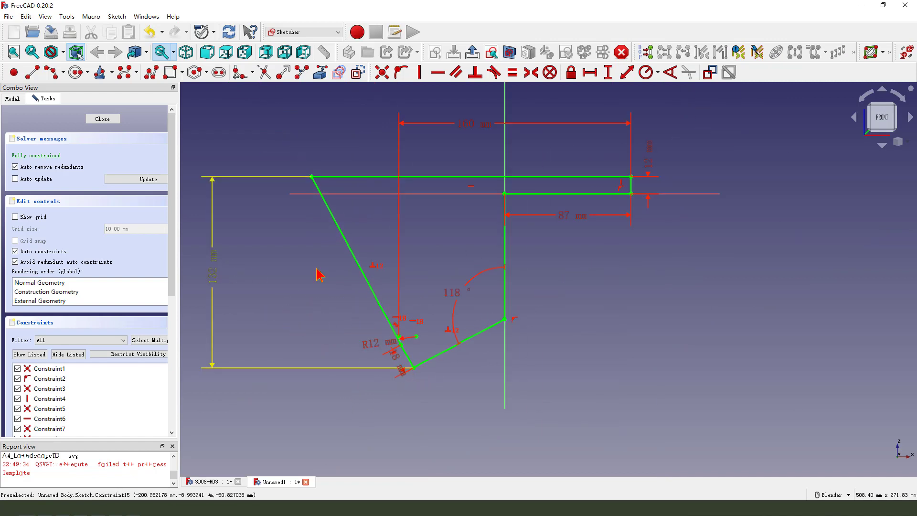
{"action": "scroll", "coordinate": [482, 236], "scroll_direction": "up", "scroll_amount": 2}
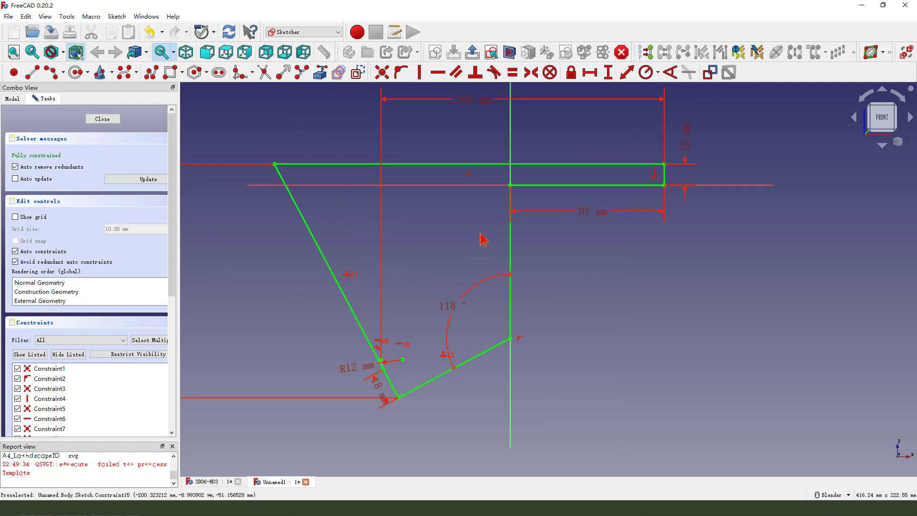
Close the sketch and pad it 52 mm, symmetric to the sketch plane
{"action": "left_click", "coordinate": [472, 52]}
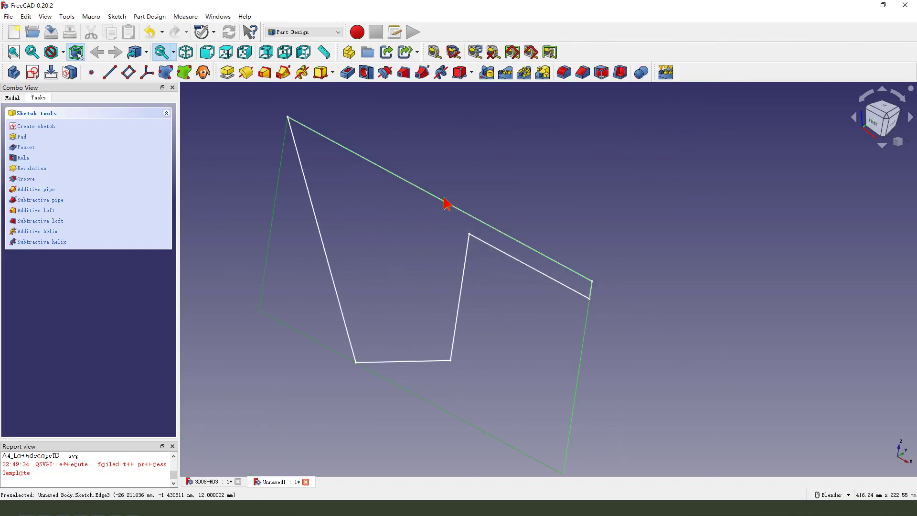
{"action": "left_click", "coordinate": [227, 72]}
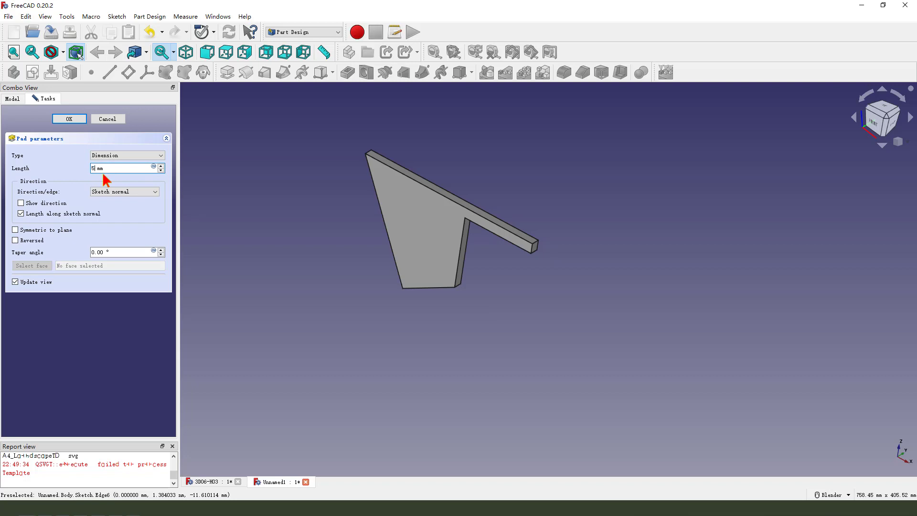
{"action": "type", "text": "2"}
{"action": "left_click", "coordinate": [15, 230]}
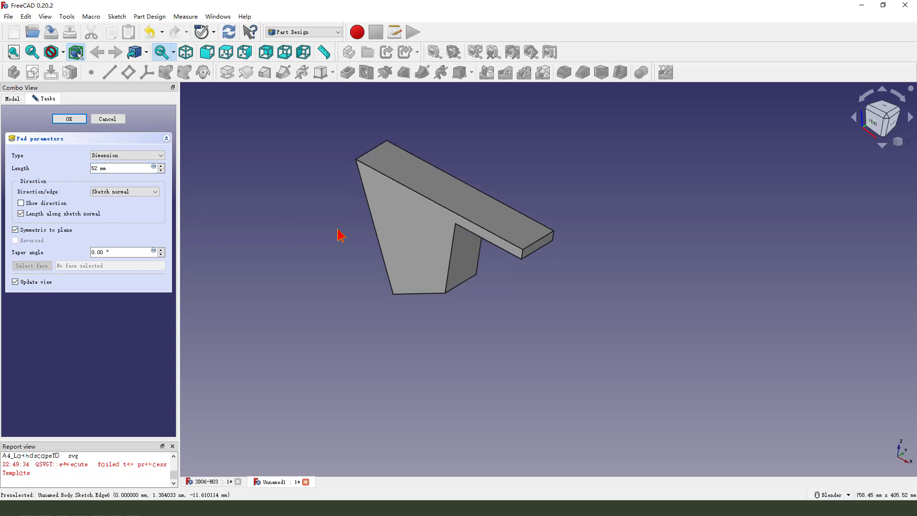
{"action": "middle_click_drag", "start_coordinate": [365, 234], "coordinate": [353, 235]}
Confirm the 52 mm symmetric pad and orbit around the bracket
{"action": "left_click", "coordinate": [69, 119]}
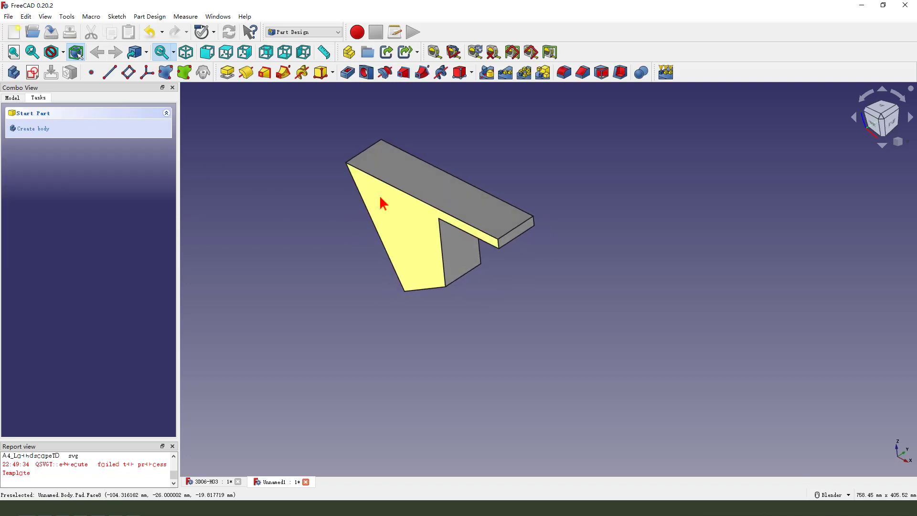
{"action": "scroll", "coordinate": [389, 195], "scroll_direction": "up", "scroll_amount": 3}
{"action": "middle_click_drag", "start_coordinate": [389, 195], "coordinate": [619, 242]}
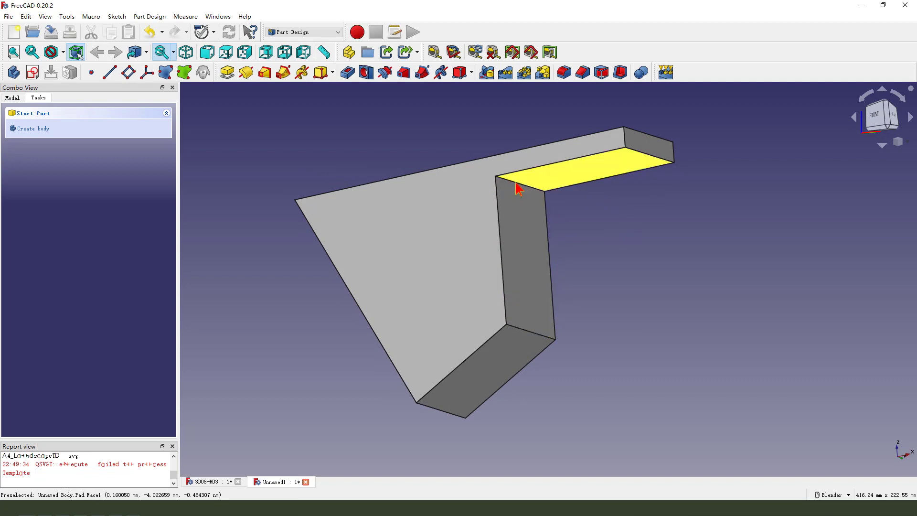
Fillet the lower and upper inner bend edges with a 28 mm radius
{"action": "left_click", "coordinate": [539, 334]}
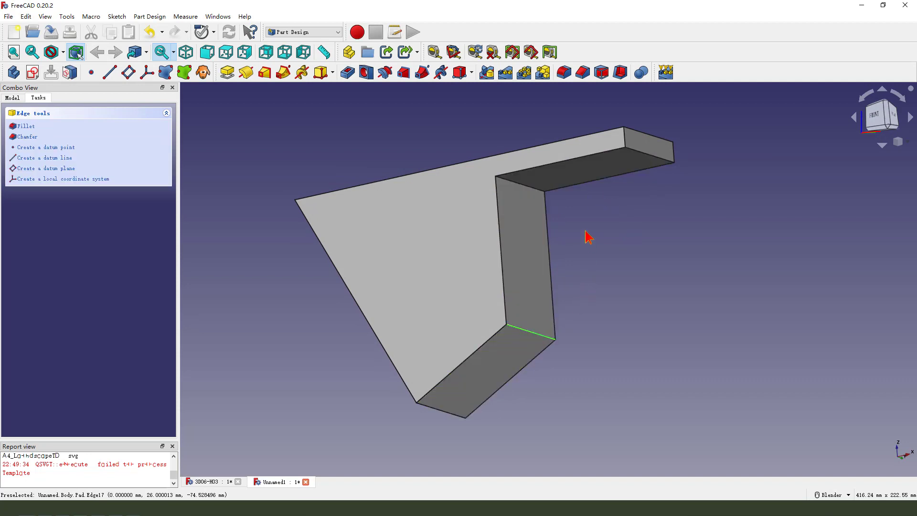
{"action": "left_click", "coordinate": [530, 193]}
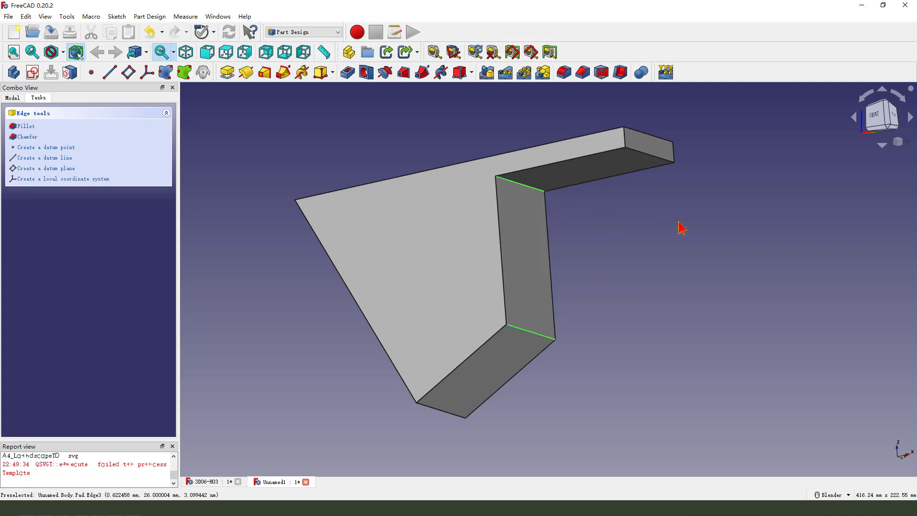
{"action": "left_click", "coordinate": [565, 72]}
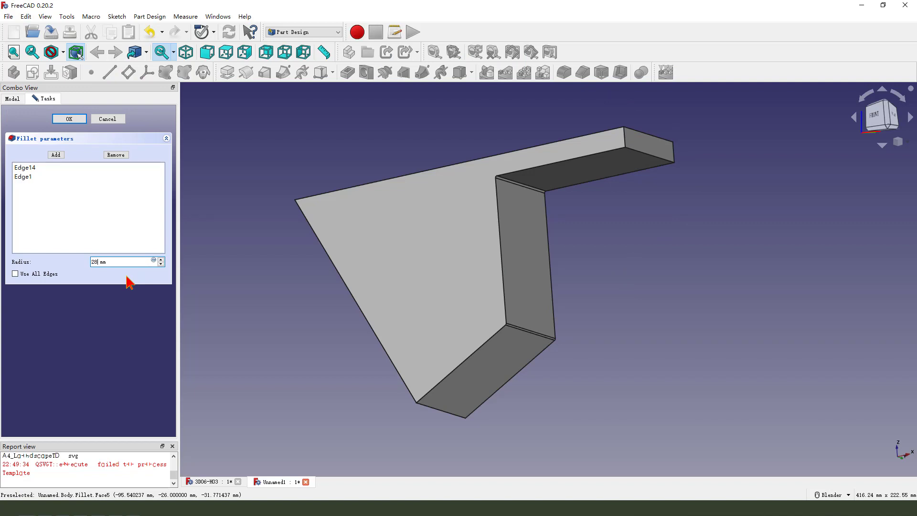
{"action": "key", "text": "Return"}
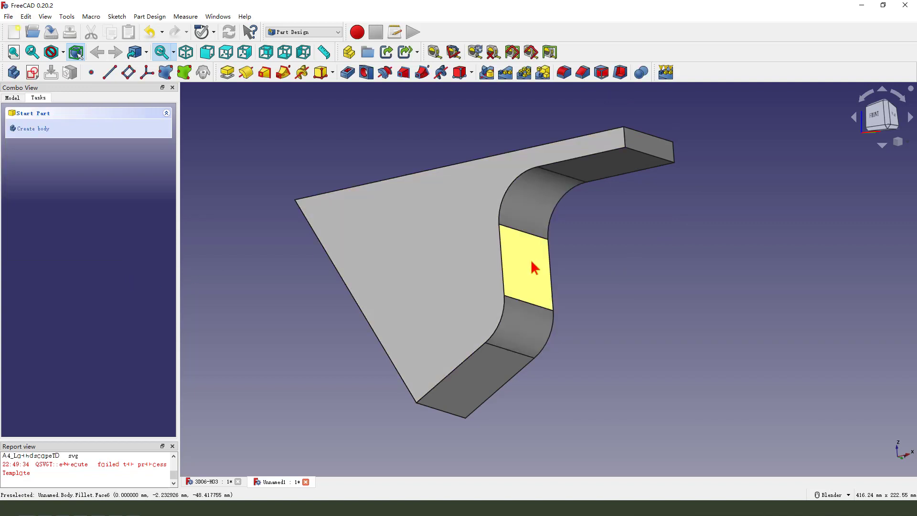
{"action": "middle_click_drag", "start_coordinate": [535, 266], "coordinate": [662, 287]}
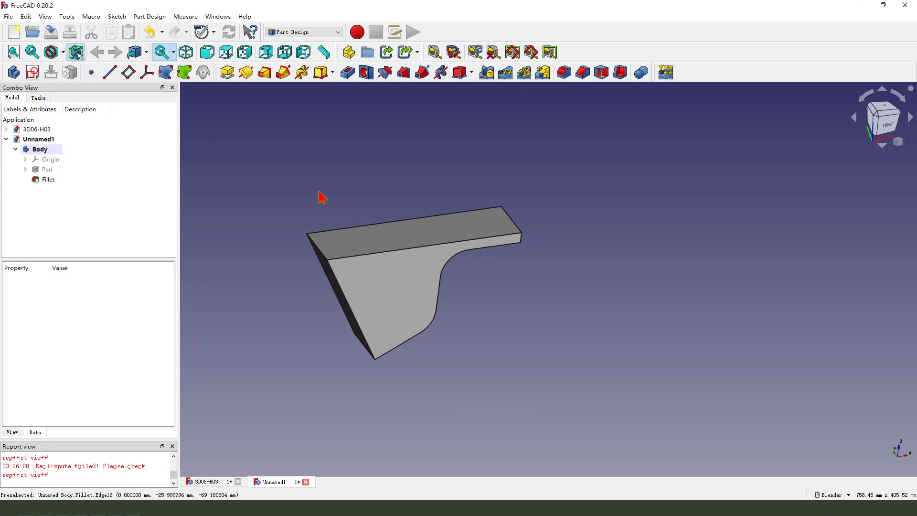
Start a sketch on the flange's top face and import its top and bottom edges as external geometry
{"action": "left_click", "coordinate": [418, 231]}
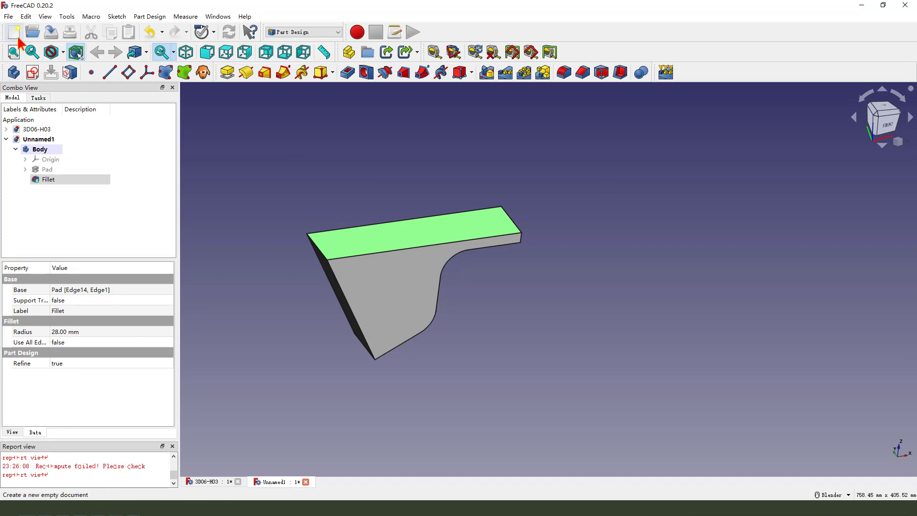
{"action": "left_click", "coordinate": [33, 72]}
{"action": "mouse_move", "coordinate": [666, 361]}
{"action": "middle_mouse_down"}
{"action": "mouse_move", "coordinate": [651, 309]}
{"action": "mouse_move", "coordinate": [575, 285]}
{"action": "middle_mouse_up"}
{"action": "left_click", "coordinate": [492, 52]}
{"action": "scroll", "coordinate": [597, 331], "scroll_direction": "up", "scroll_amount": 3}
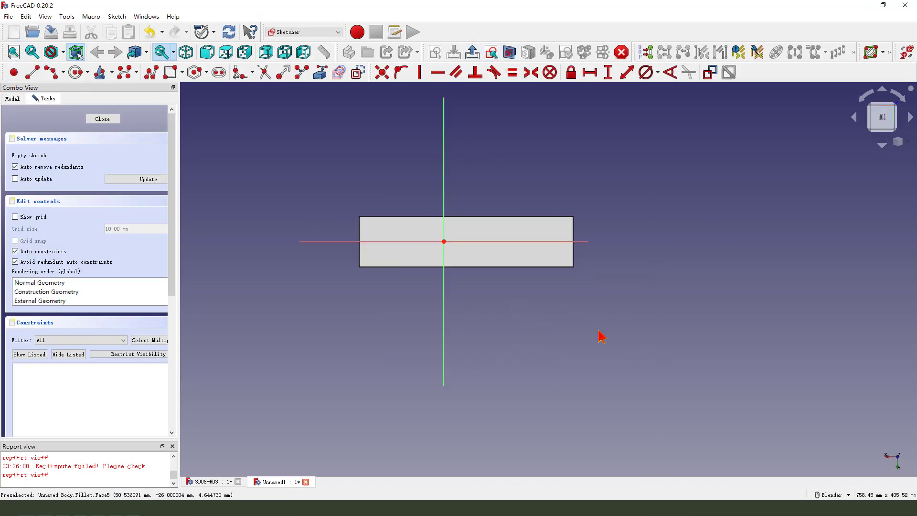
{"action": "left_click", "coordinate": [320, 72]}
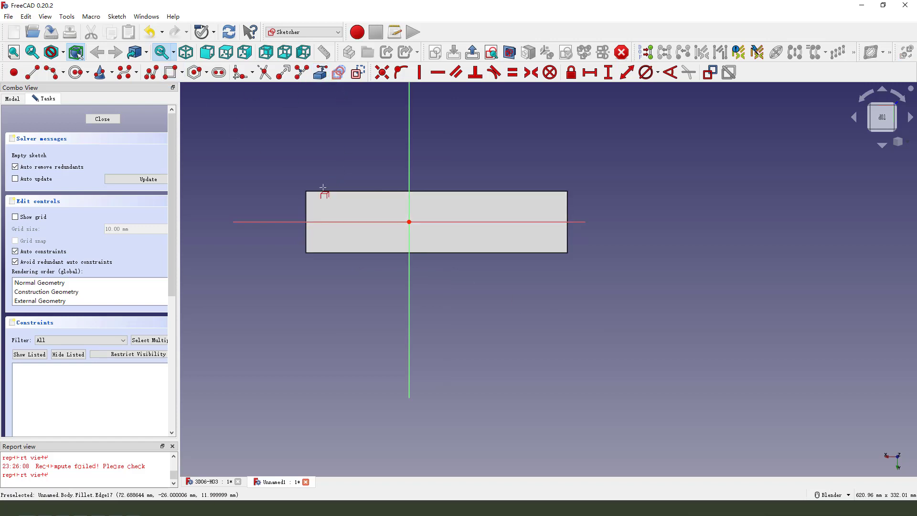
{"action": "left_click", "coordinate": [323, 190]}
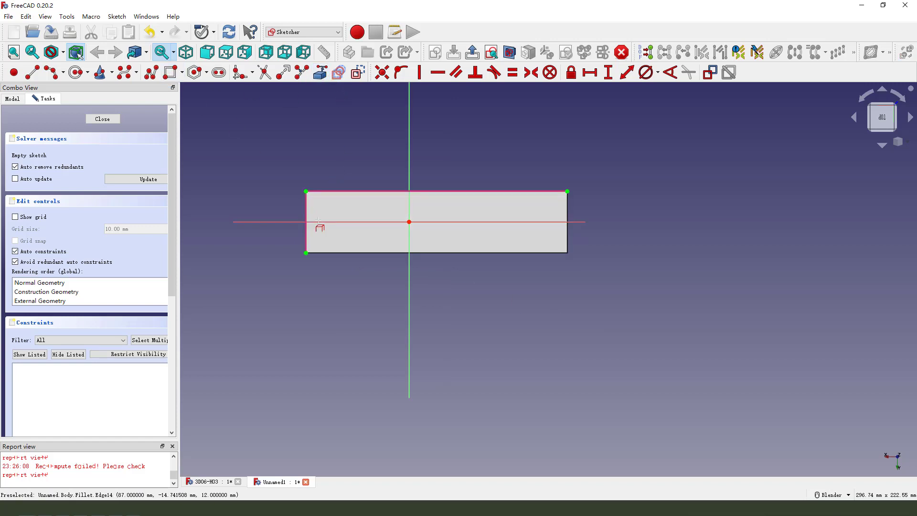
{"action": "left_click", "coordinate": [328, 253]}
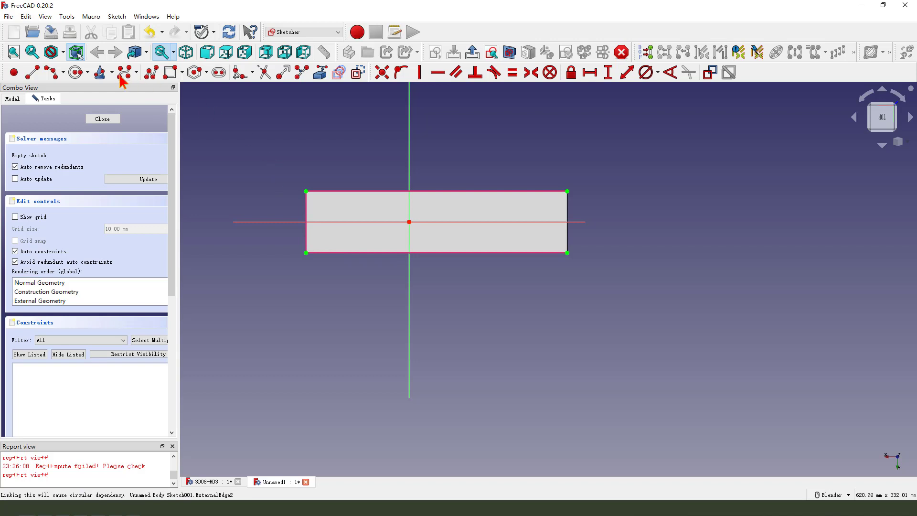
Draw a centre-point arc at the left end of the face
{"action": "left_click", "coordinate": [54, 74]}
{"action": "scroll", "coordinate": [351, 219], "scroll_direction": "up", "scroll_amount": 1}
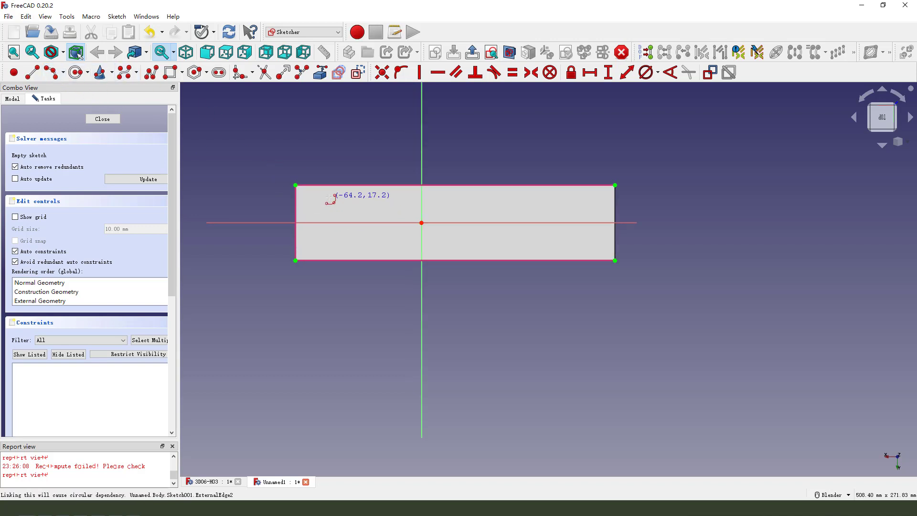
{"action": "left_click", "coordinate": [330, 219]}
{"action": "left_click", "coordinate": [333, 246]}
{"action": "left_click", "coordinate": [329, 197]}
Align the arc's two endpoints and centre vertically
{"action": "left_click", "coordinate": [329, 197]}
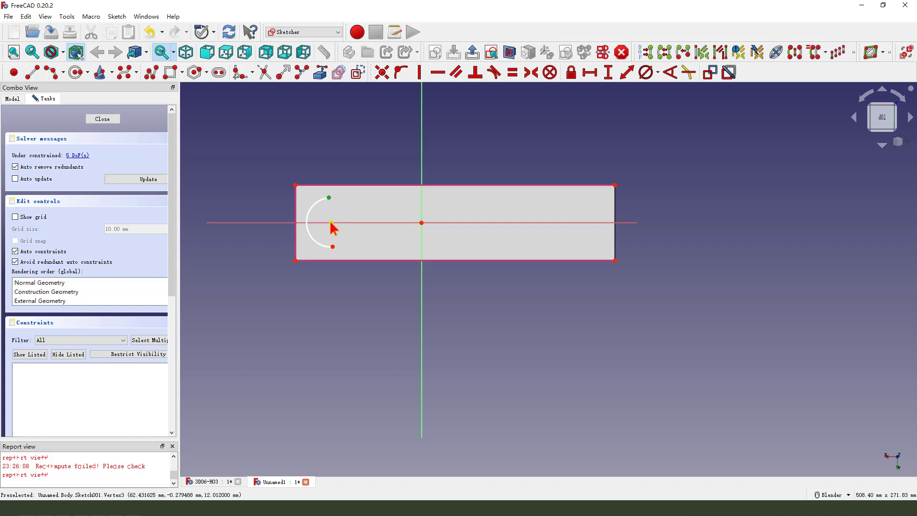
{"action": "left_click", "coordinate": [333, 247]}
{"action": "left_click", "coordinate": [331, 223]}
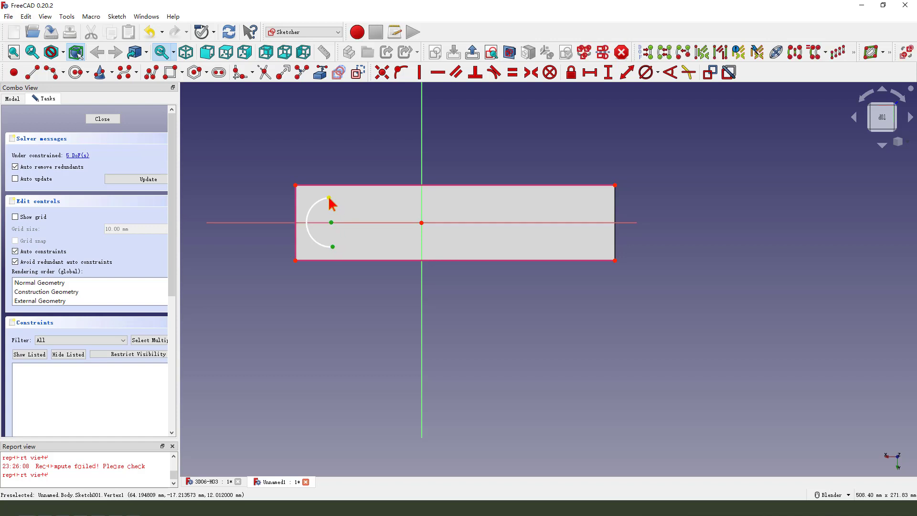
{"action": "left_click", "coordinate": [420, 73]}
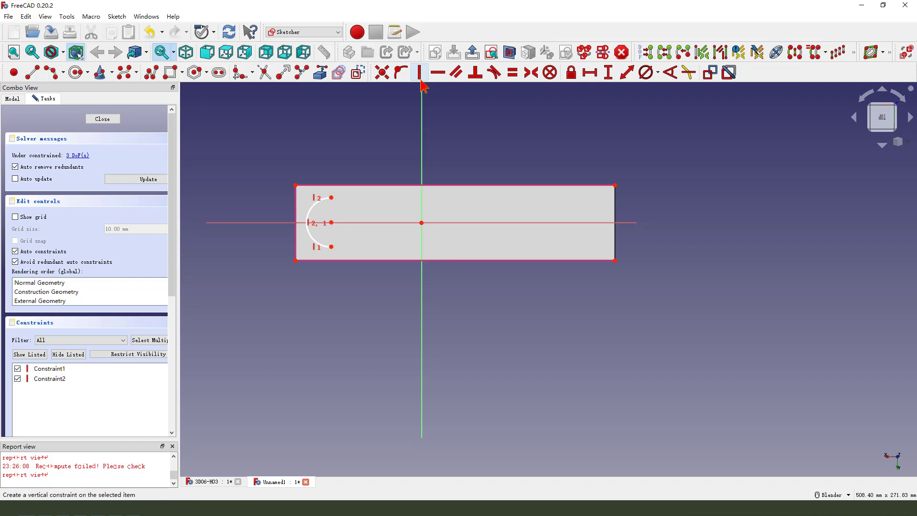
{"action": "scroll", "coordinate": [329, 190], "scroll_direction": "up", "scroll_amount": 2}
Make the arc tangent to the top, left and bottom edges
{"action": "left_click", "coordinate": [329, 190]}
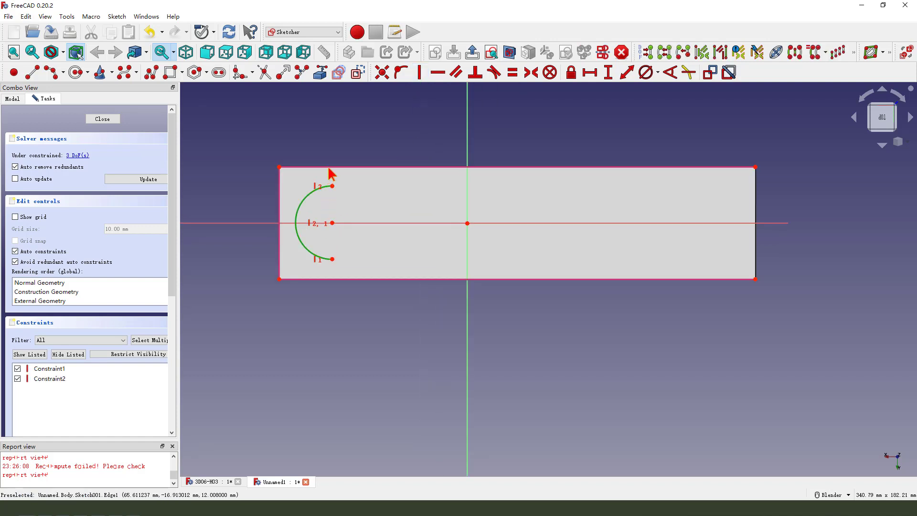
{"action": "left_click", "coordinate": [334, 168]}
{"action": "left_click", "coordinate": [495, 72]}
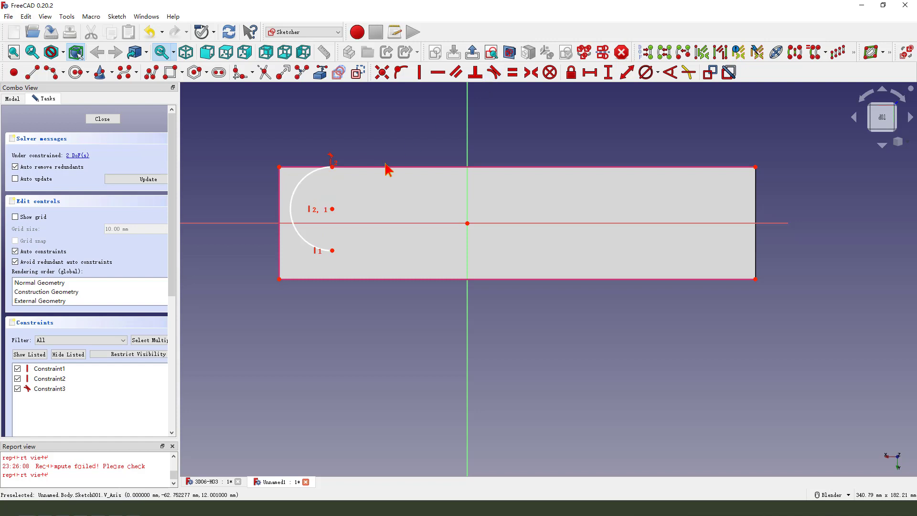
{"action": "left_click", "coordinate": [300, 183]}
{"action": "left_click", "coordinate": [280, 205]}
{"action": "left_click", "coordinate": [495, 73]}
{"action": "left_click", "coordinate": [303, 249]}
{"action": "left_click", "coordinate": [344, 279]}
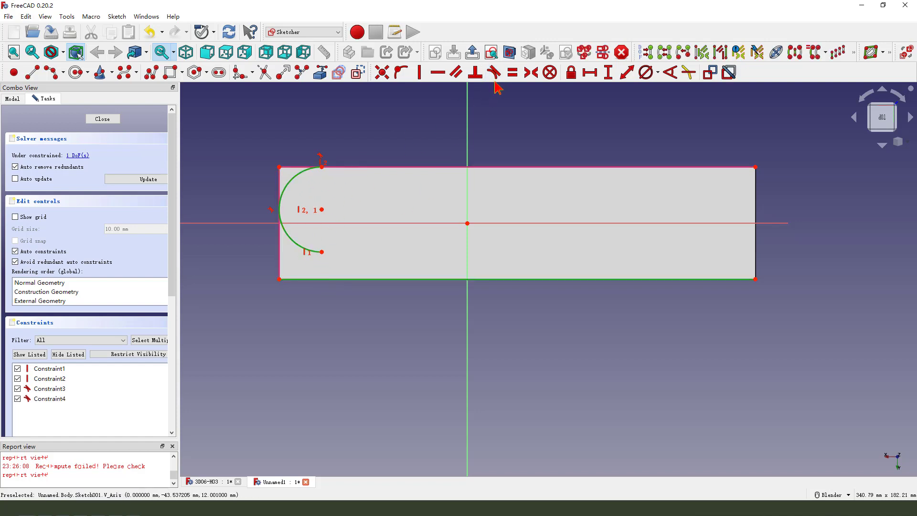
{"action": "left_click", "coordinate": [495, 73]}
{"action": "scroll", "coordinate": [449, 138], "scroll_direction": "down", "scroll_amount": 1}
Draw a larger concentric arc around the left end and fix its diameter at 96.48 mm
{"action": "left_click", "coordinate": [51, 72]}
{"action": "left_click", "coordinate": [353, 210]}
{"action": "left_click", "coordinate": [352, 257]}
{"action": "left_click", "coordinate": [305, 125]}
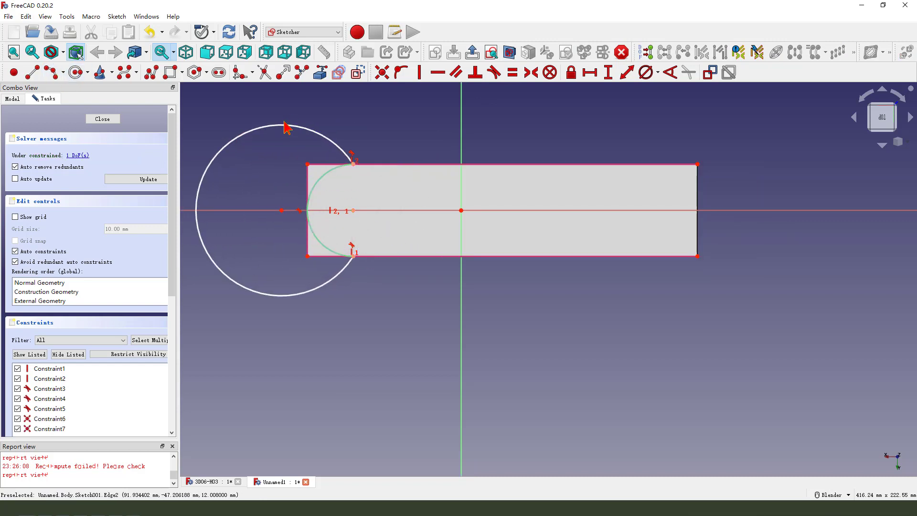
{"action": "left_click", "coordinate": [285, 128]}
{"action": "left_click", "coordinate": [645, 73]}
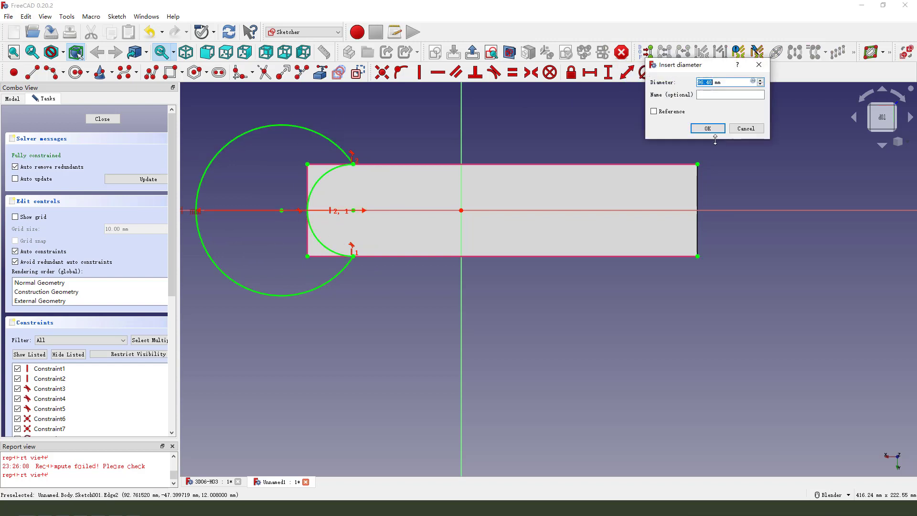
{"action": "left_click", "coordinate": [707, 128]}
{"action": "scroll", "coordinate": [402, 169], "scroll_direction": "down", "scroll_amount": 1}
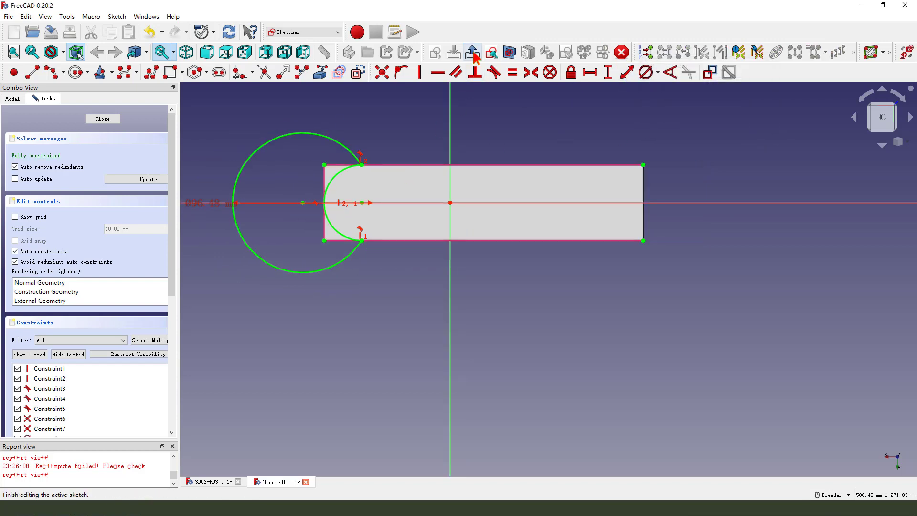
Pocket the sketch Through all to round the flange tip, then select the part's top face
{"action": "left_click", "coordinate": [473, 53]}
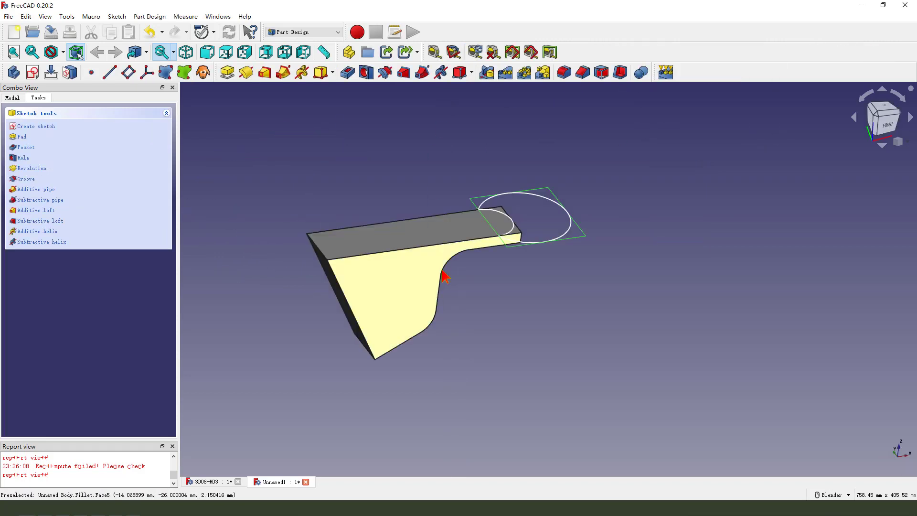
{"action": "left_click", "coordinate": [347, 72]}
{"action": "left_click", "coordinate": [118, 156]}
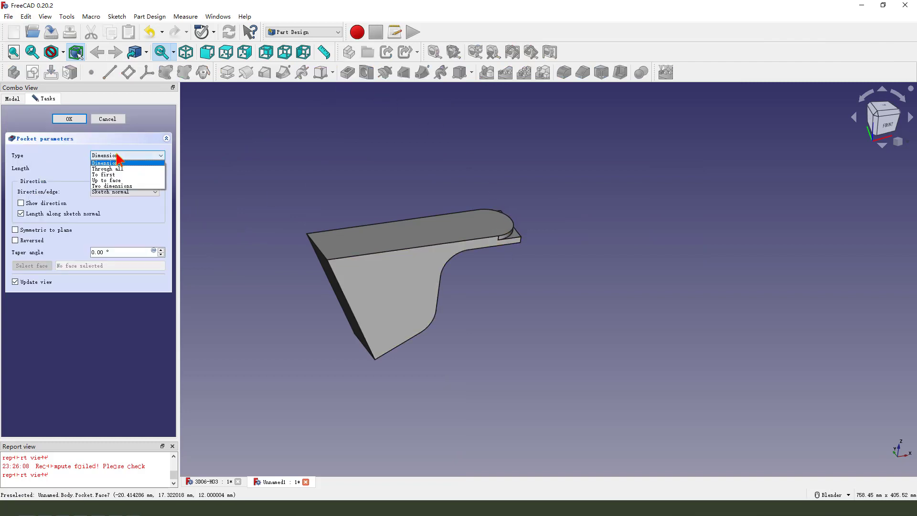
{"action": "left_click", "coordinate": [125, 169]}
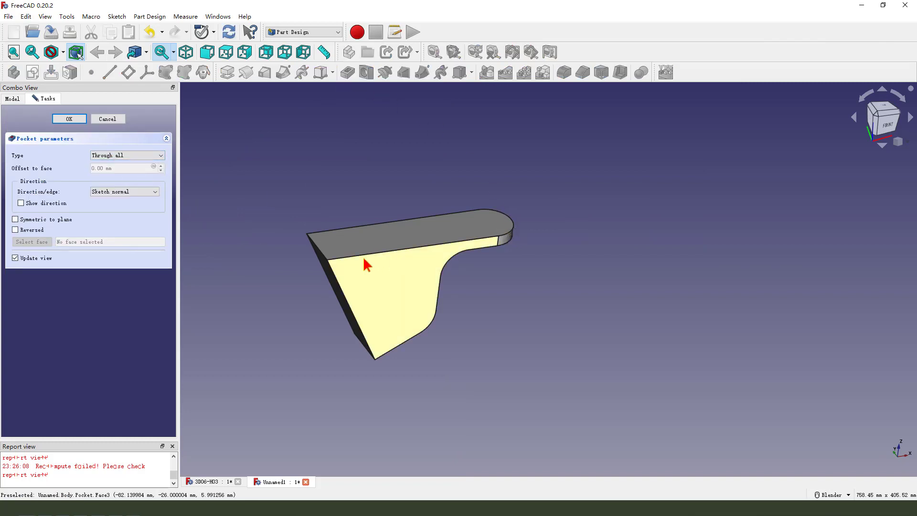
{"action": "left_click", "coordinate": [76, 124]}
{"action": "middle_click_drag", "start_coordinate": [420, 287], "coordinate": [475, 308]}
{"action": "left_click", "coordinate": [423, 236]}
Shell the part 6 mm inwards, leaving the top and side faces open
{"action": "left_click", "coordinate": [364, 288], "text": "ctrl"}
{"action": "middle_click_drag", "start_coordinate": [361, 275], "coordinate": [541, 313]}
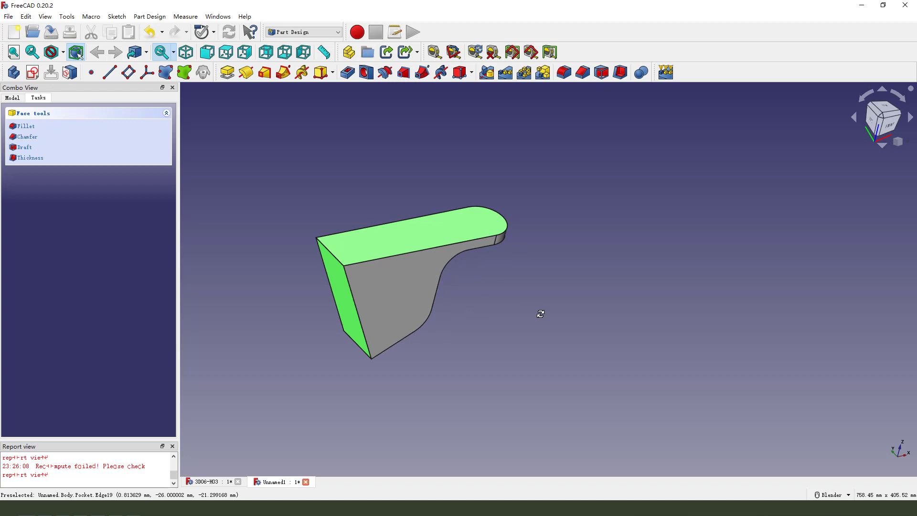
{"action": "left_click", "coordinate": [621, 73]}
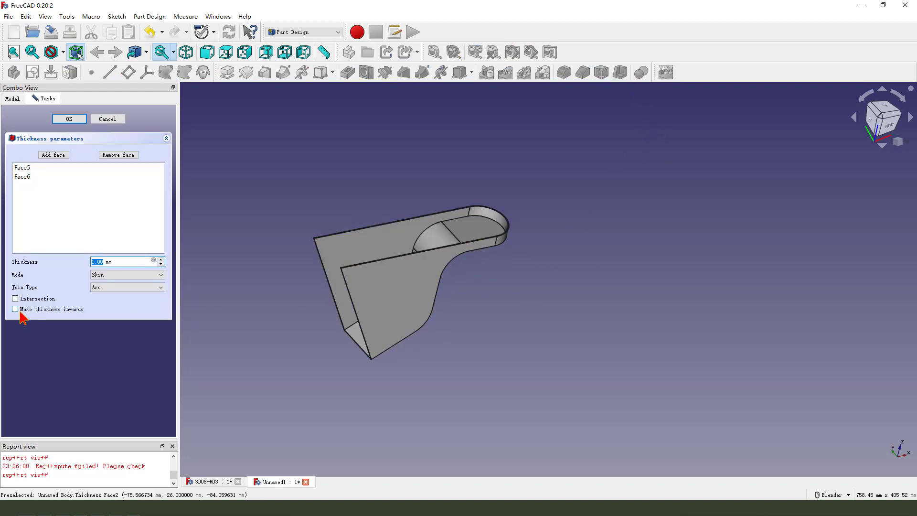
{"action": "mouse_move", "coordinate": [24, 322]}
{"action": "left_mouse_down"}
{"action": "mouse_move", "coordinate": [92, 304]}
{"action": "mouse_move", "coordinate": [63, 317]}
{"action": "mouse_move", "coordinate": [354, 326]}
{"action": "left_mouse_up"}
{"action": "key", "text": "Escape"}
{"action": "left_click", "coordinate": [15, 309]}
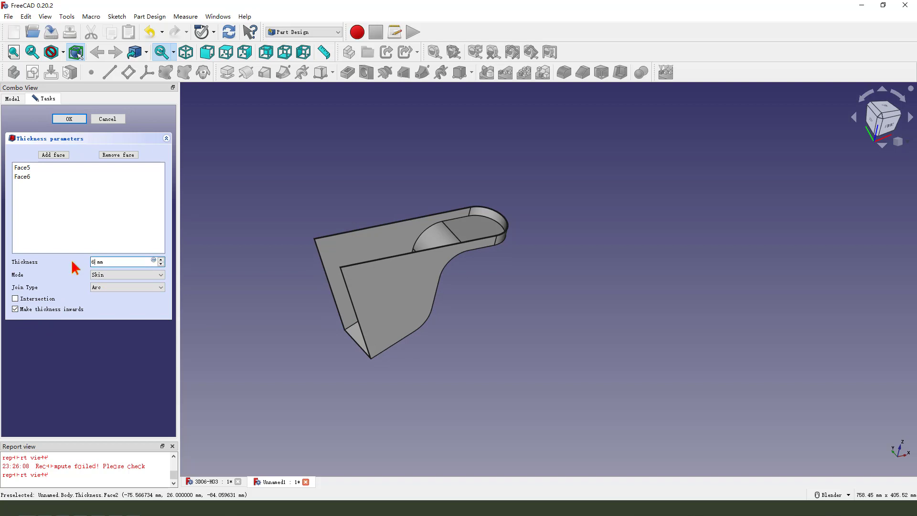
{"action": "middle_click_drag", "start_coordinate": [215, 287], "coordinate": [358, 258]}
{"action": "left_click", "coordinate": [76, 120]}
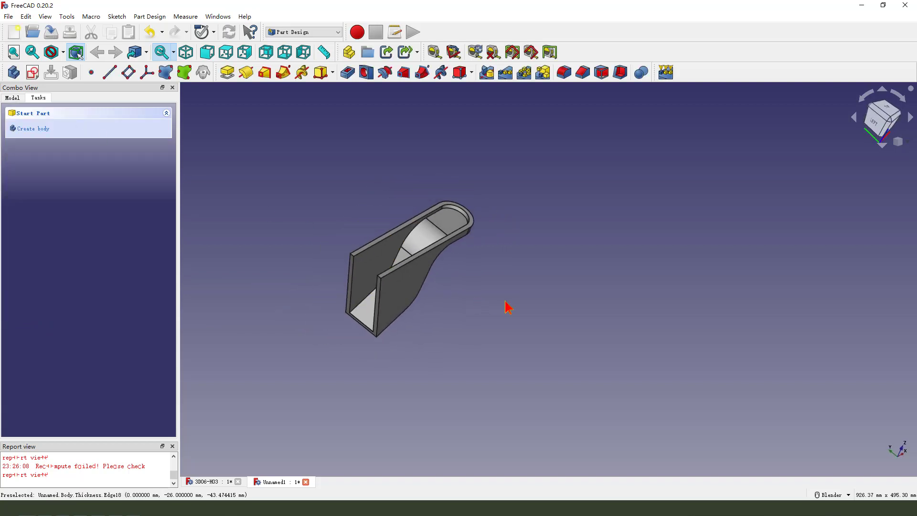
Orbit to a front view of the shell and begin a new sketch
{"action": "middle_click_drag", "start_coordinate": [506, 311], "coordinate": [490, 298]}
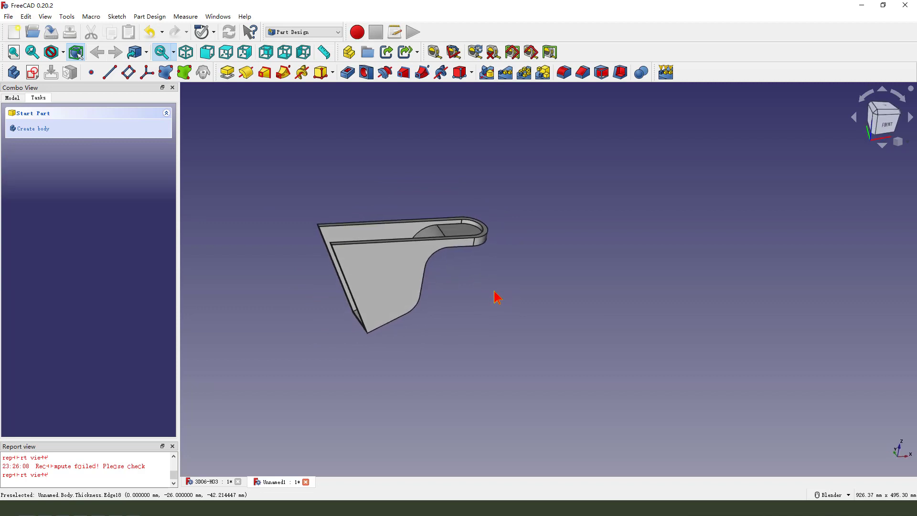
{"action": "middle_click_drag", "start_coordinate": [459, 317], "coordinate": [449, 304]}
{"action": "left_click", "coordinate": [32, 72]}
{"action": "middle_click_drag", "start_coordinate": [463, 222], "coordinate": [365, 159]}
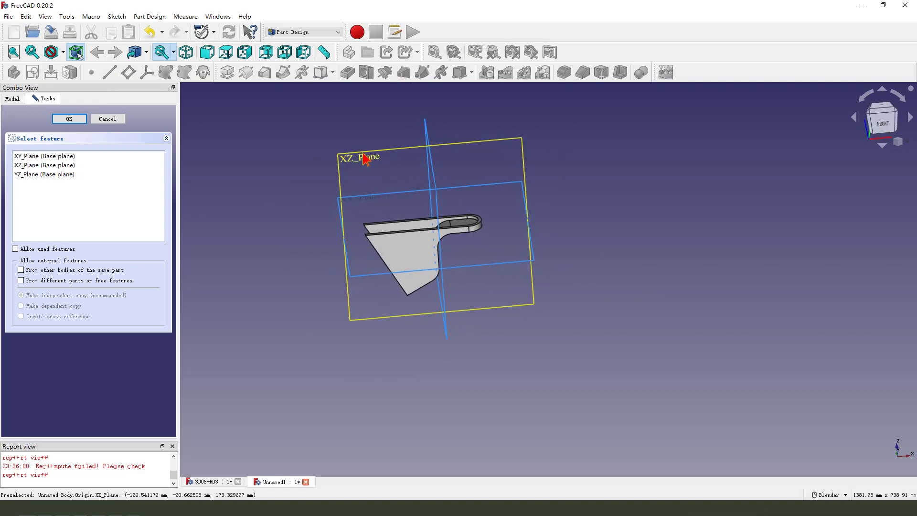
Sketch on the XZ plane, referencing the top and slanted edges, and hide Thickness
{"action": "left_click", "coordinate": [364, 157]}
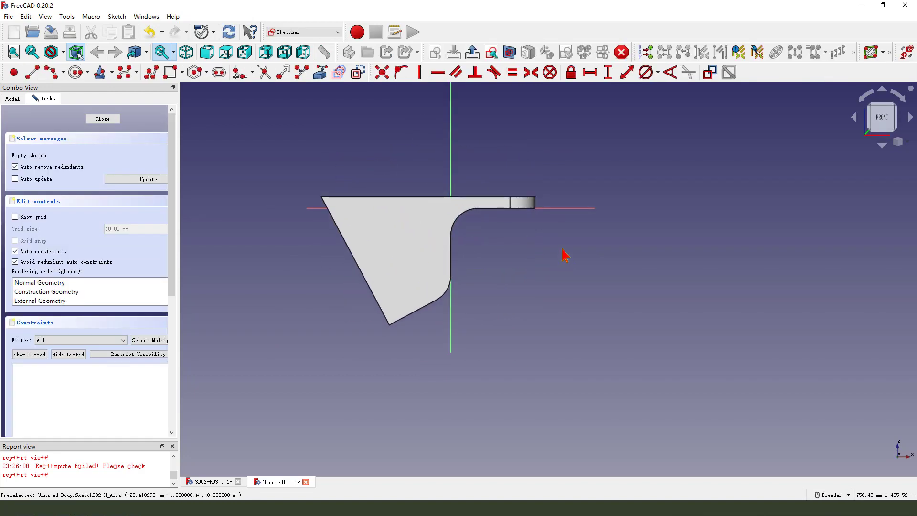
{"action": "left_click", "coordinate": [320, 72]}
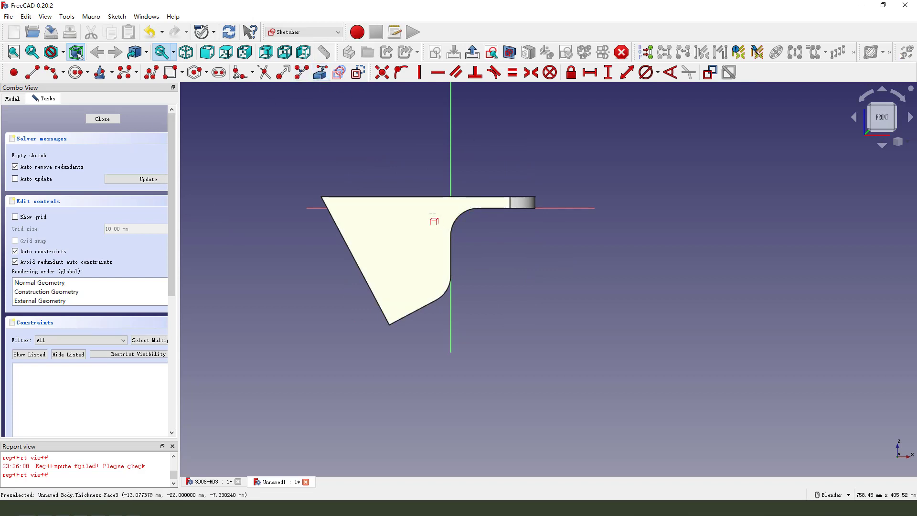
{"action": "left_click", "coordinate": [414, 197]}
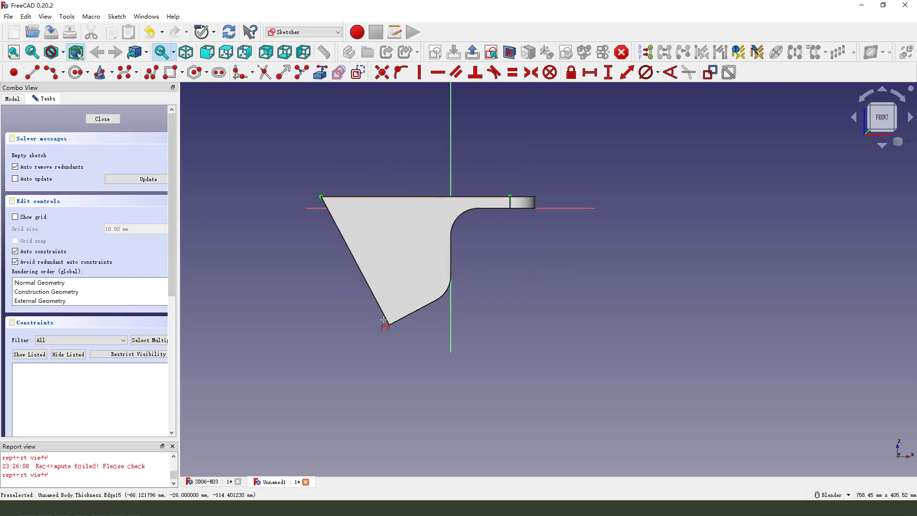
{"action": "left_click", "coordinate": [384, 317]}
{"action": "left_click", "coordinate": [12, 98]}
{"action": "left_click", "coordinate": [62, 201]}
{"action": "key", "text": "space"}
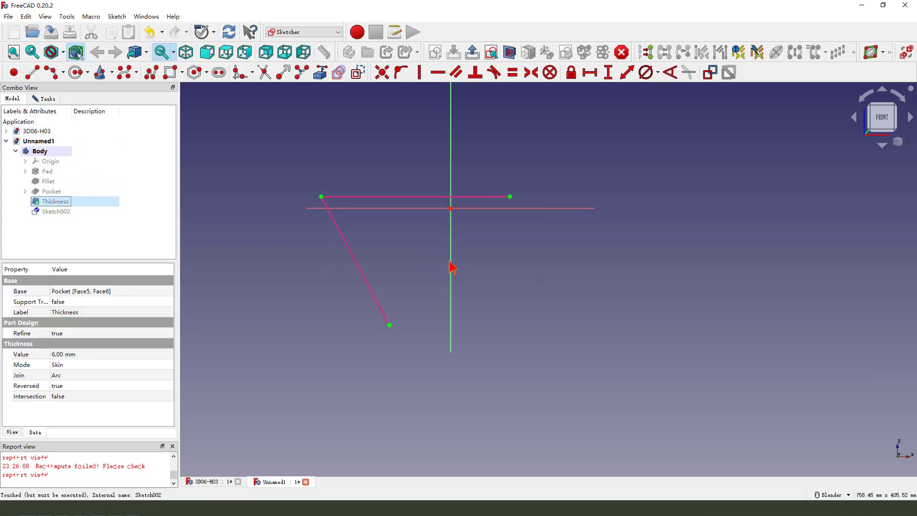
Draw a vertical line down from the top edge and a segment perpendicular to the slanted edge
{"action": "left_click", "coordinate": [33, 73]}
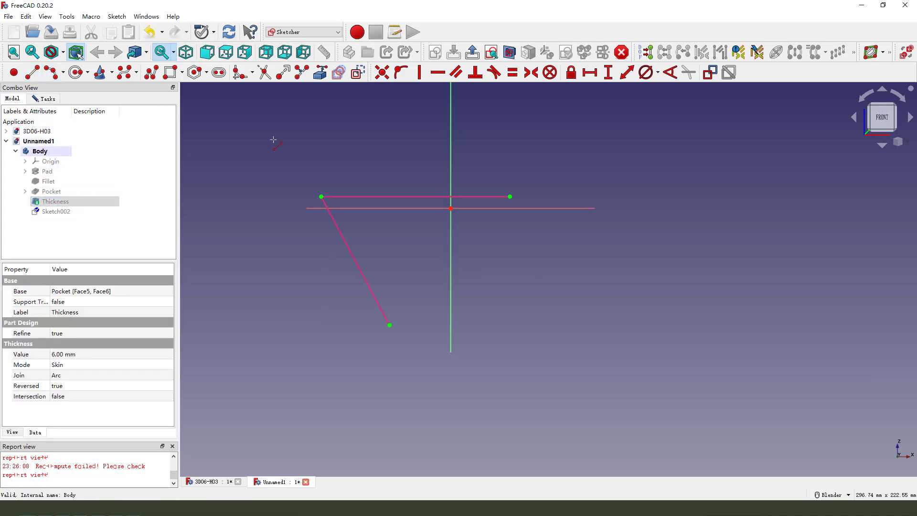
{"action": "left_click", "coordinate": [436, 197]}
{"action": "left_click", "coordinate": [435, 277]}
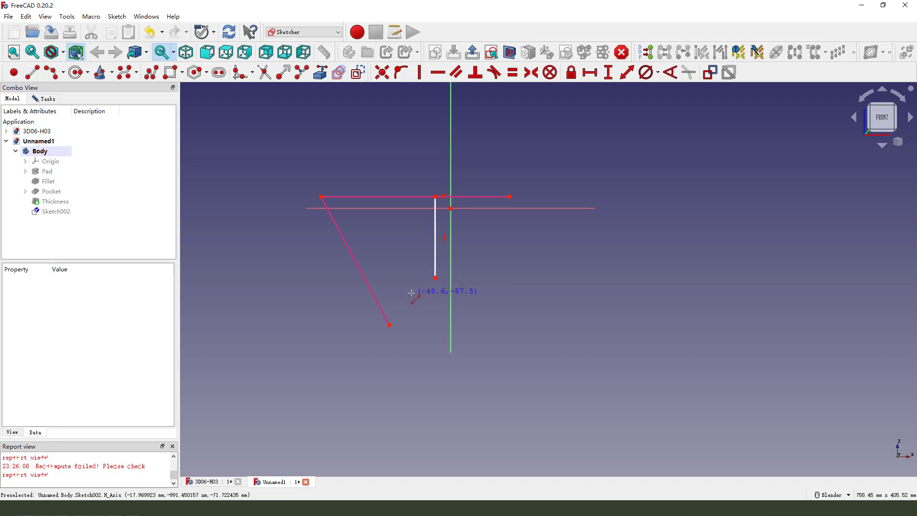
{"action": "left_click", "coordinate": [378, 304]}
{"action": "right_click", "coordinate": [396, 314]}
{"action": "scroll", "coordinate": [396, 313], "scroll_direction": "up", "scroll_amount": 2}
{"action": "left_click", "coordinate": [390, 303]}
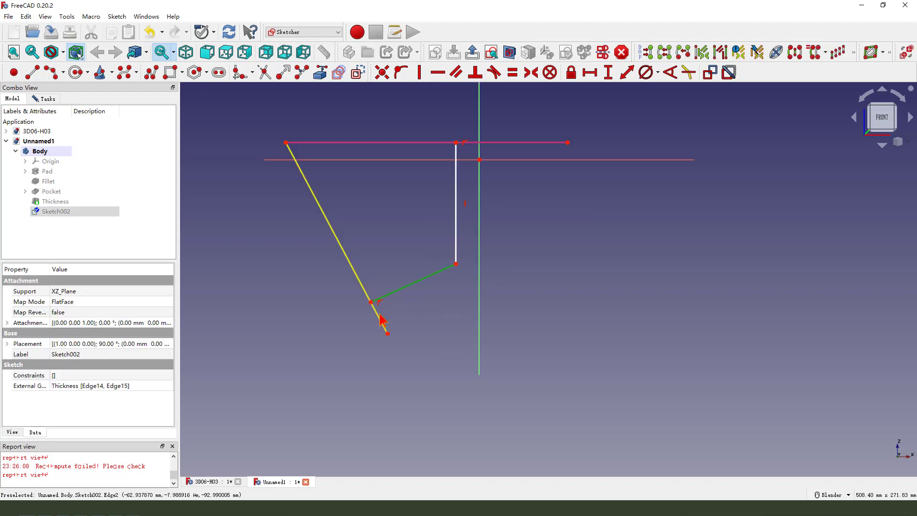
{"action": "left_click", "coordinate": [379, 317]}
{"action": "left_click", "coordinate": [474, 74]}
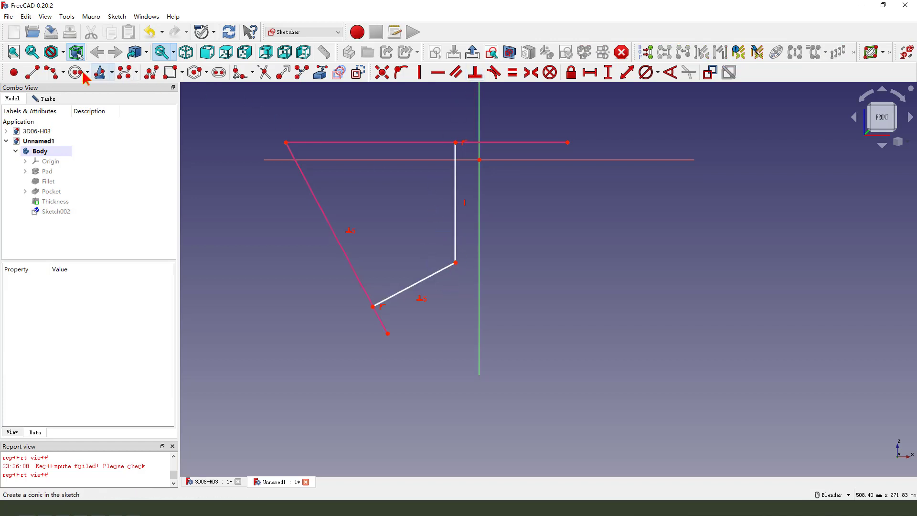
Fillet the sketch corner and constrain the arc to a 28 mm radius
{"action": "left_click", "coordinate": [455, 261]}
{"action": "left_click", "coordinate": [442, 270]}
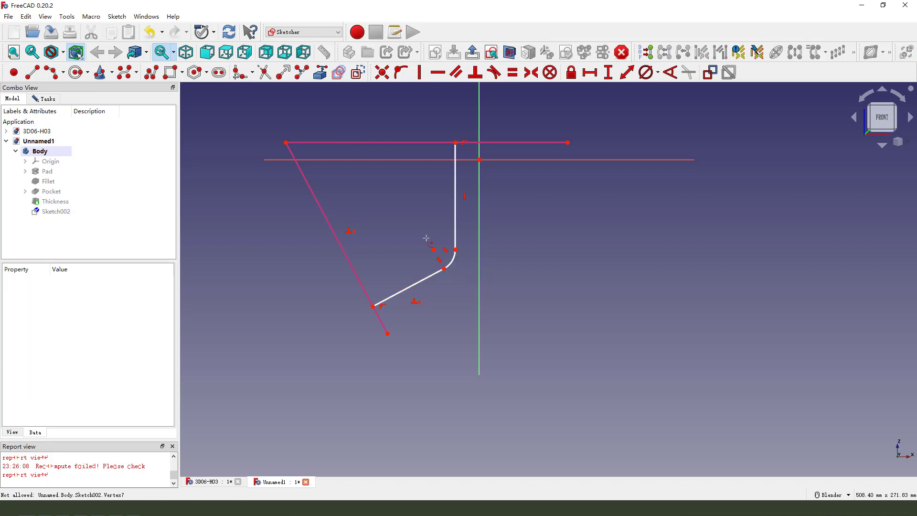
{"action": "left_click", "coordinate": [454, 263]}
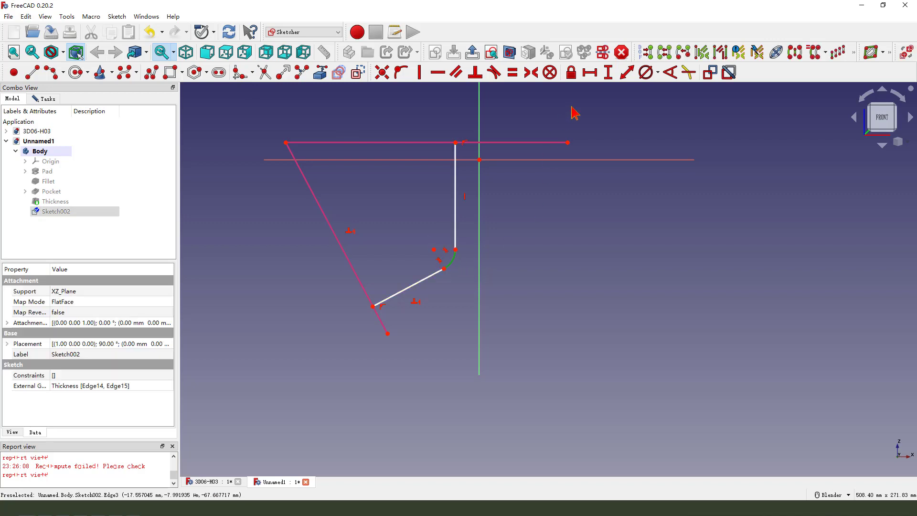
{"action": "left_click", "coordinate": [659, 73]}
{"action": "left_click", "coordinate": [666, 89]}
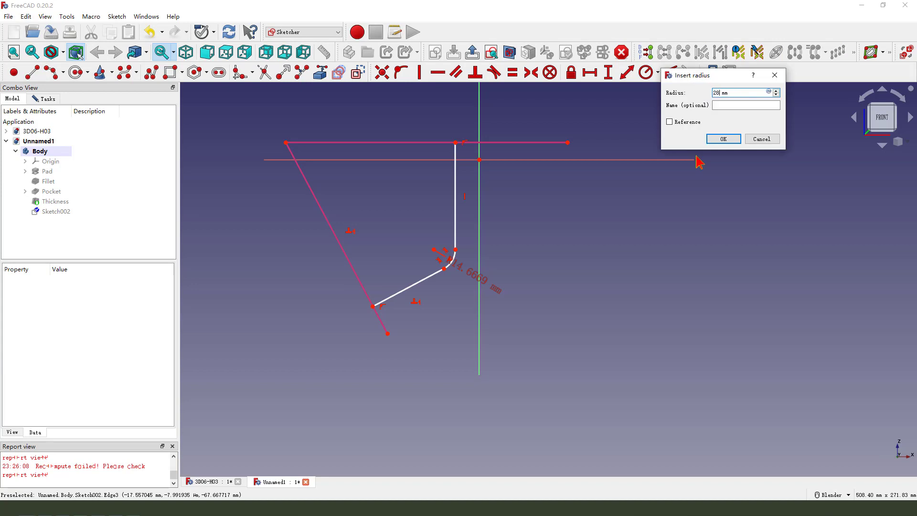
{"action": "key", "text": "Return"}
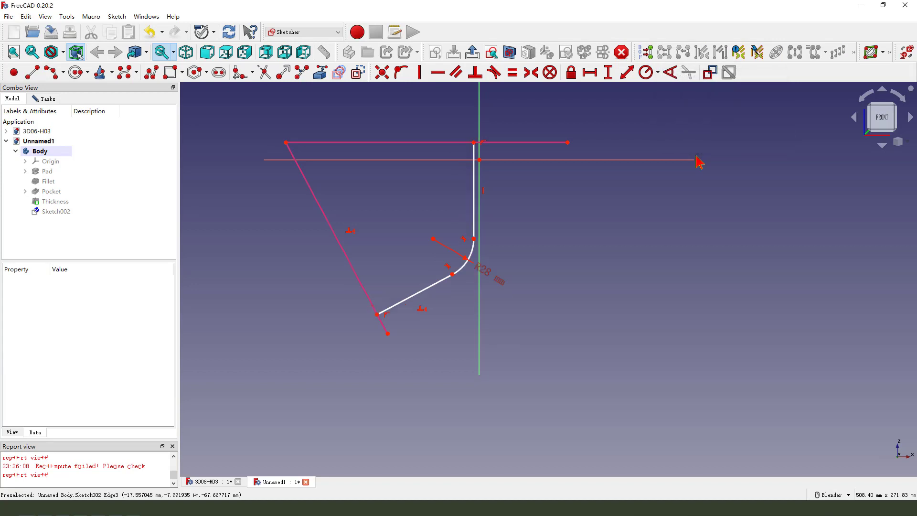
Dimension the path: 20 mm horizontally from the vertical axis and 18 mm between points
{"action": "left_click", "coordinate": [475, 239]}
{"action": "left_click", "coordinate": [479, 161]}
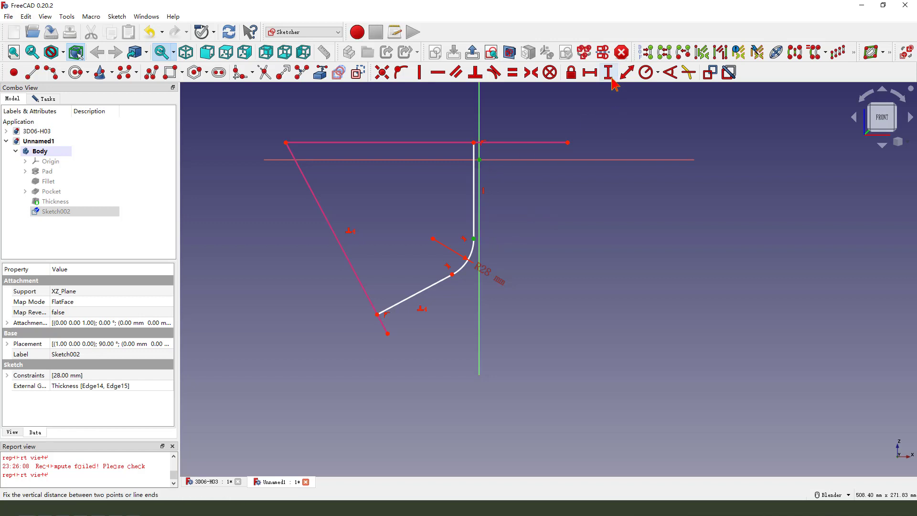
{"action": "left_click", "coordinate": [590, 72]}
{"action": "type", "text": "20"}
{"action": "key", "text": "Return"}
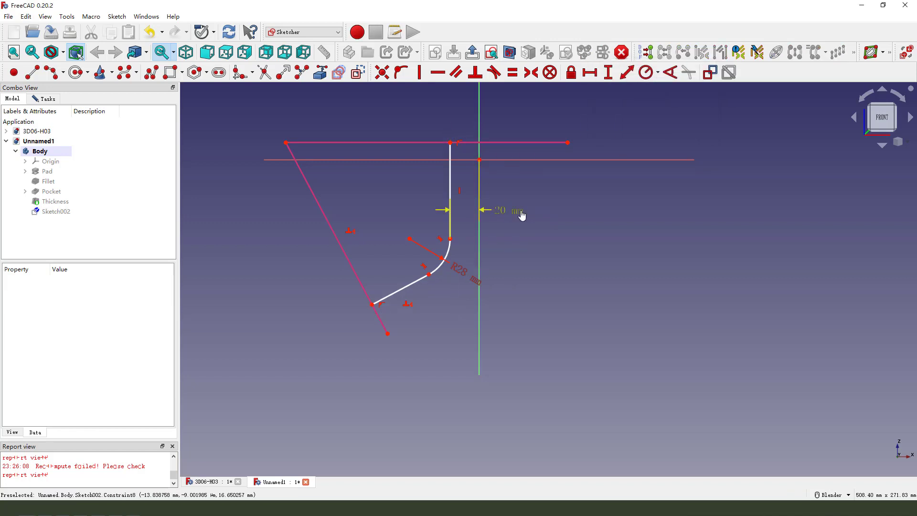
{"action": "left_click", "coordinate": [372, 304]}
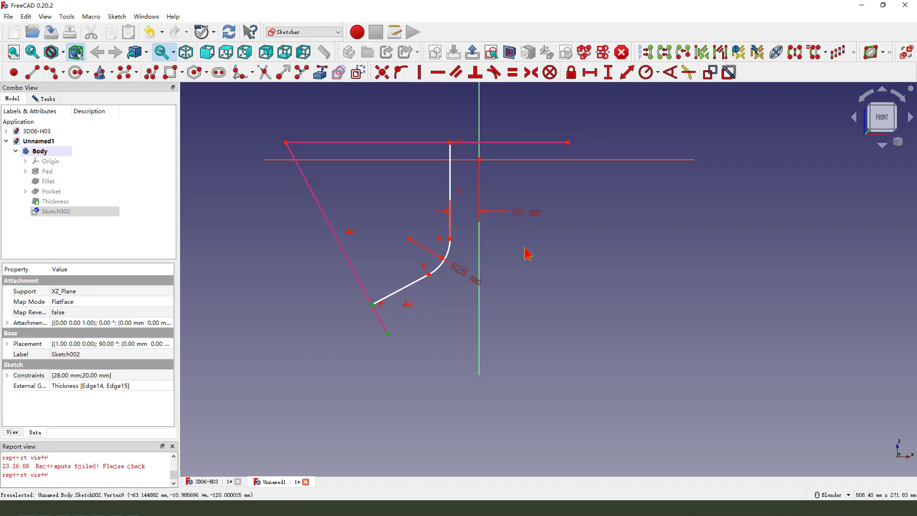
{"action": "left_click", "coordinate": [627, 72]}
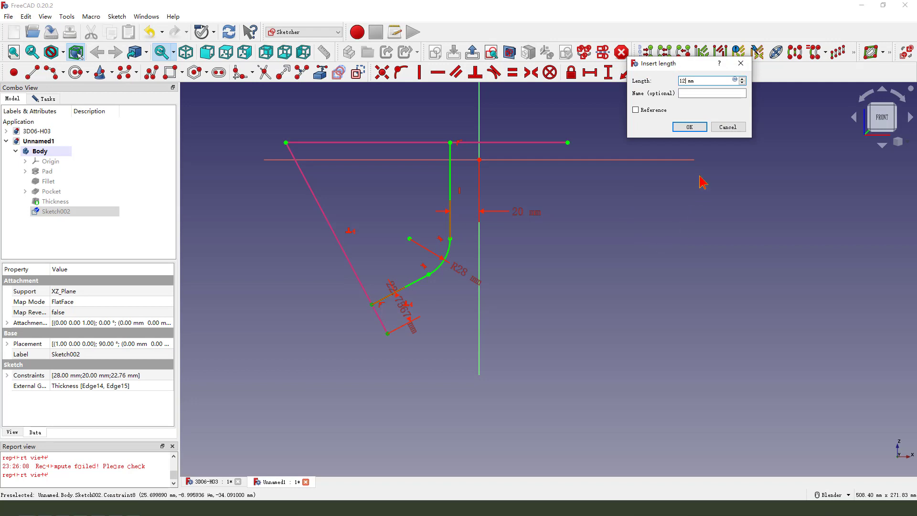
{"action": "key", "text": "Return"}
{"action": "left_click_drag", "start_coordinate": [401, 319], "coordinate": [363, 379]}
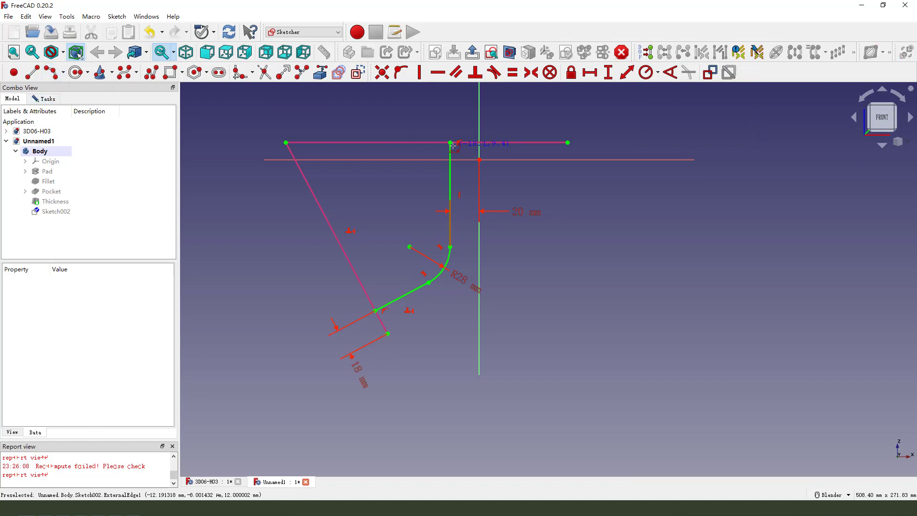
Add a circle through the junction point and constrain its radius to 99.55 mm
{"action": "left_click", "coordinate": [413, 227]}
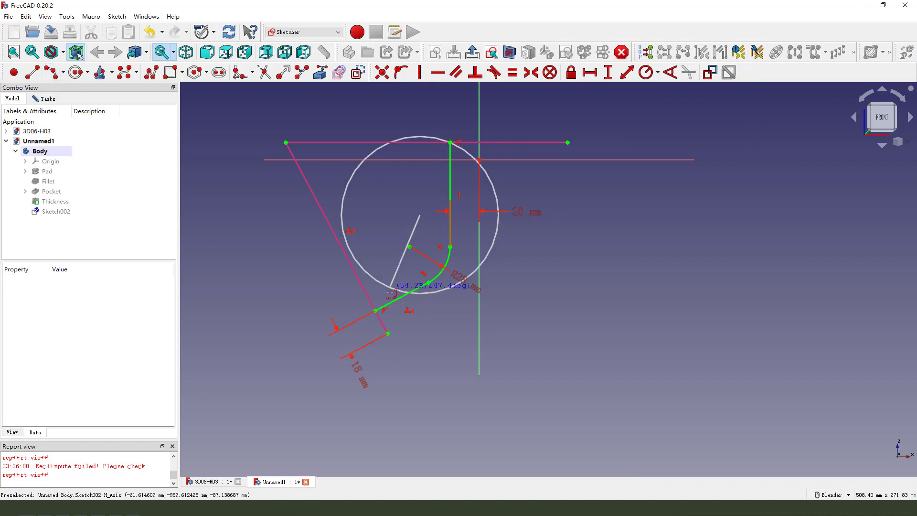
{"action": "left_click", "coordinate": [376, 313]}
{"action": "scroll", "coordinate": [376, 313], "scroll_direction": "down", "scroll_amount": 2}
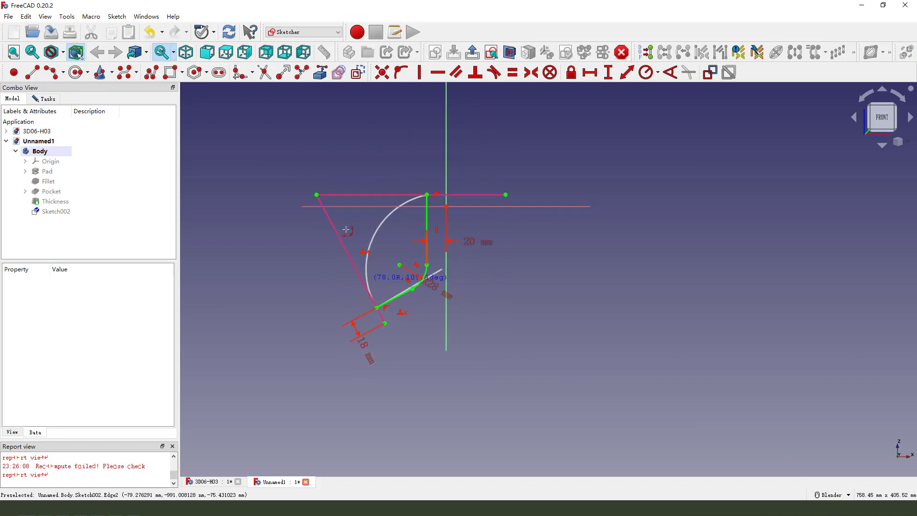
{"action": "right_click", "coordinate": [336, 149]}
{"action": "left_click", "coordinate": [359, 131]}
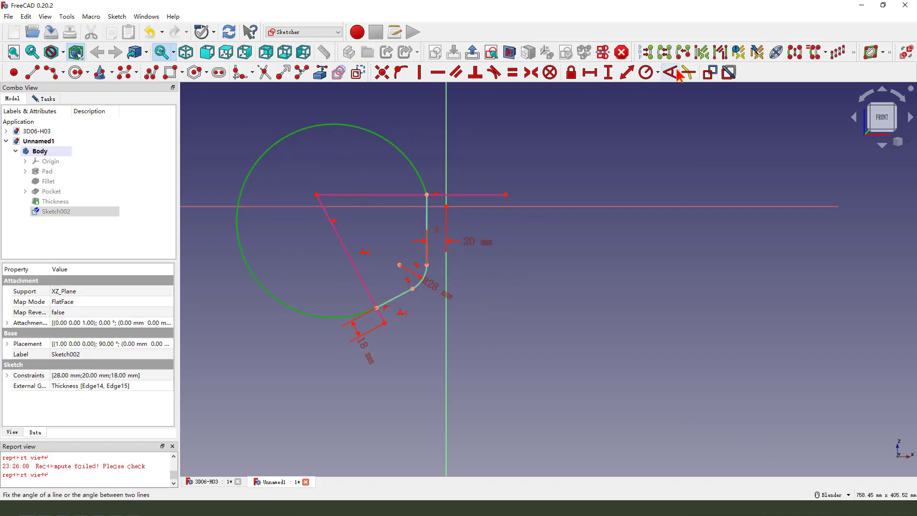
{"action": "left_click", "coordinate": [646, 72]}
{"action": "left_click", "coordinate": [709, 127]}
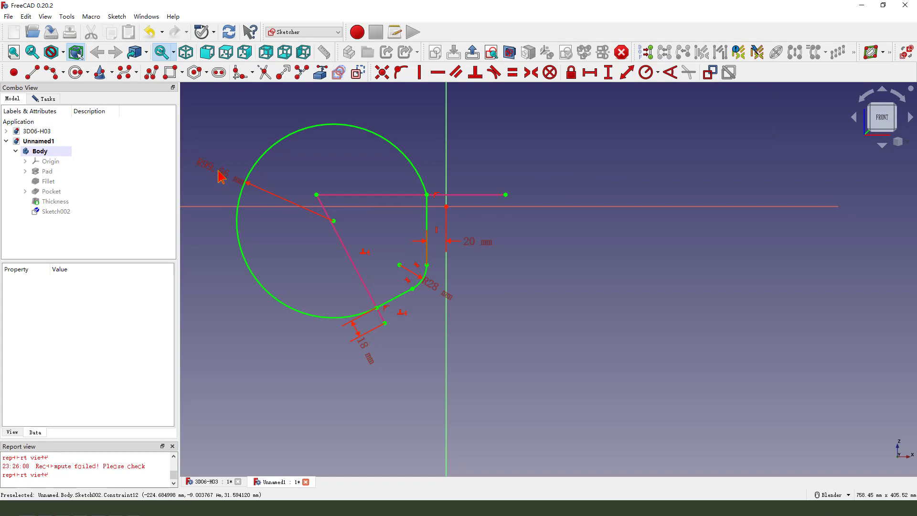
{"action": "left_click_drag", "start_coordinate": [213, 167], "coordinate": [208, 157]}
Pocket the new sketch Through all, symmetric to the sketch plane
{"action": "left_click", "coordinate": [472, 52]}
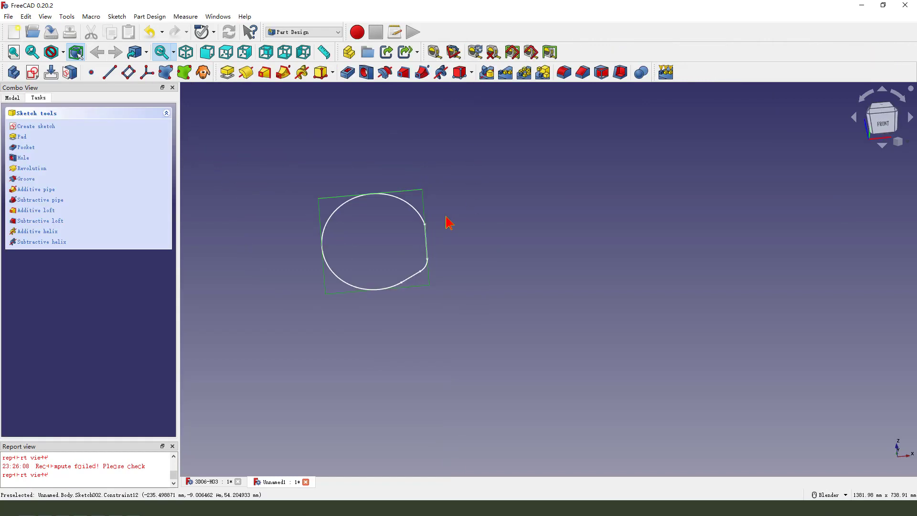
{"action": "mouse_move", "coordinate": [436, 229]}
{"action": "middle_mouse_down"}
{"action": "mouse_move", "coordinate": [392, 246]}
{"action": "mouse_move", "coordinate": [379, 229]}
{"action": "middle_mouse_up"}
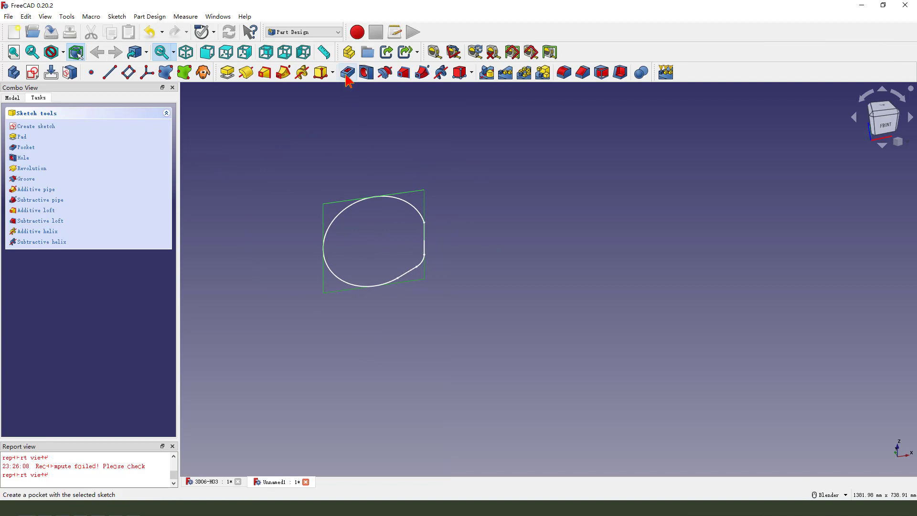
{"action": "left_click", "coordinate": [347, 73]}
{"action": "left_click", "coordinate": [121, 156]}
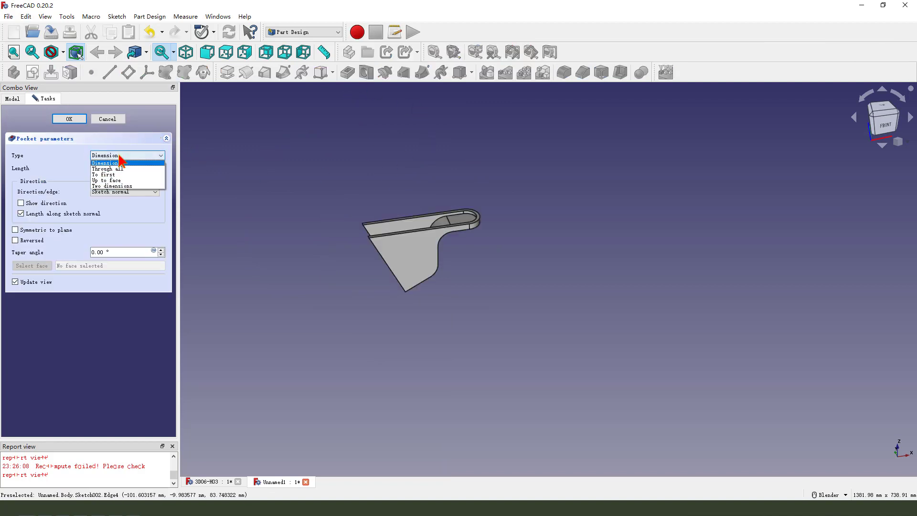
{"action": "left_click", "coordinate": [123, 170]}
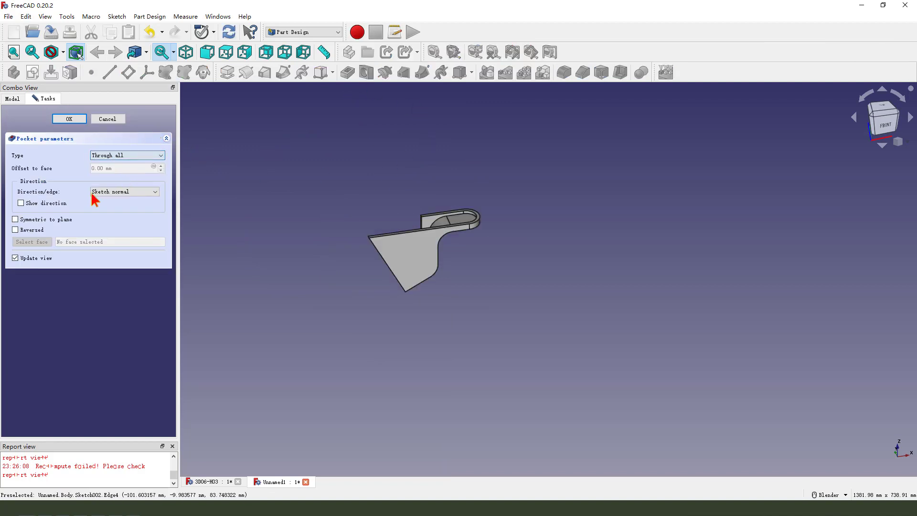
{"action": "left_click", "coordinate": [16, 219]}
{"action": "middle_click_drag", "start_coordinate": [397, 291], "coordinate": [468, 289]}
{"action": "scroll", "coordinate": [440, 289], "scroll_direction": "up", "scroll_amount": 3}
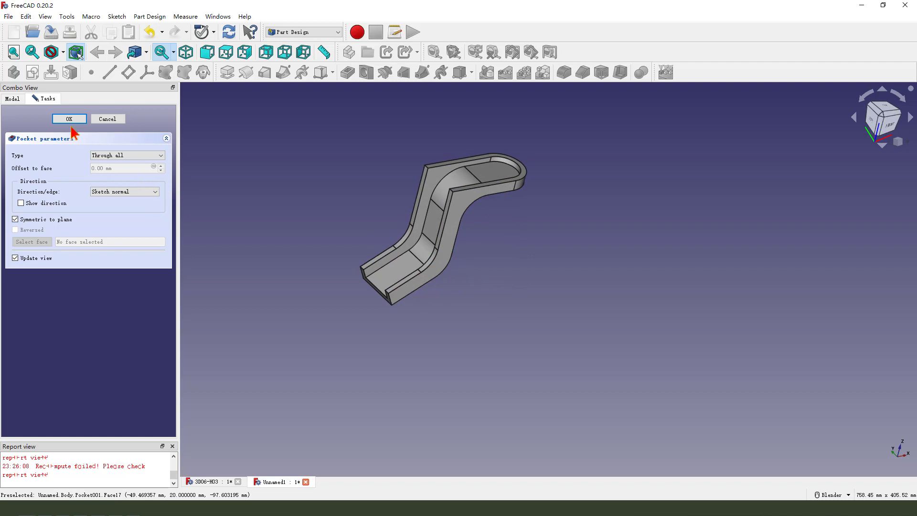
{"action": "left_click", "coordinate": [70, 121]}
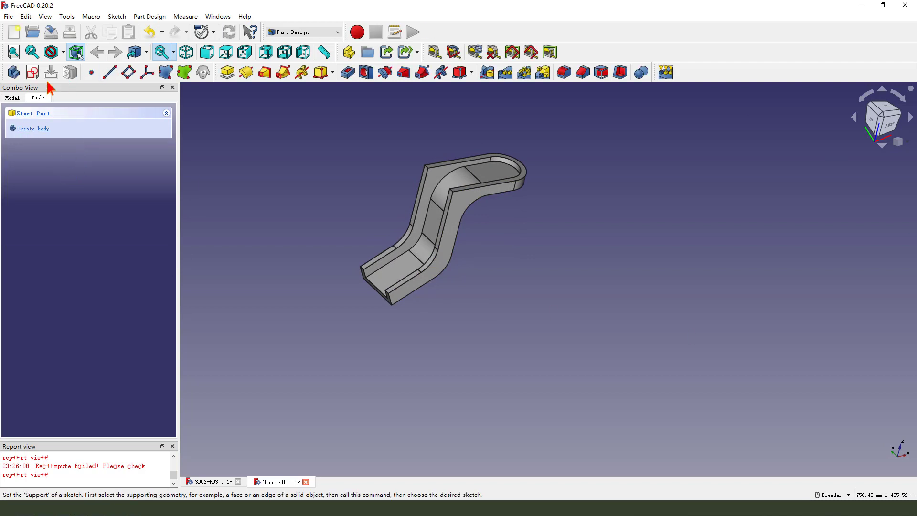
Edit Pocket001's sketch, changing the 18 mm distance to 6 mm, and leave the sketch
{"action": "left_click", "coordinate": [13, 98]}
{"action": "left_click", "coordinate": [25, 210]}
{"action": "double_click", "coordinate": [59, 220]}
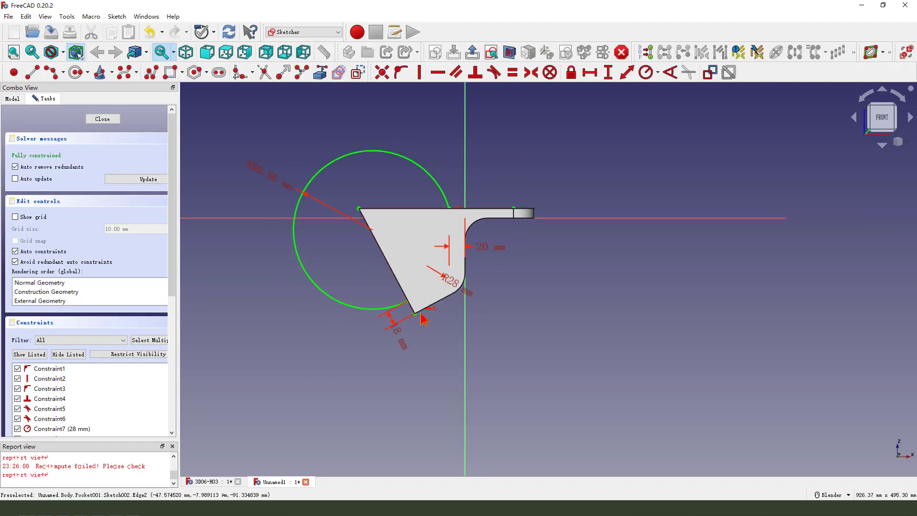
{"action": "double_click", "coordinate": [394, 337]}
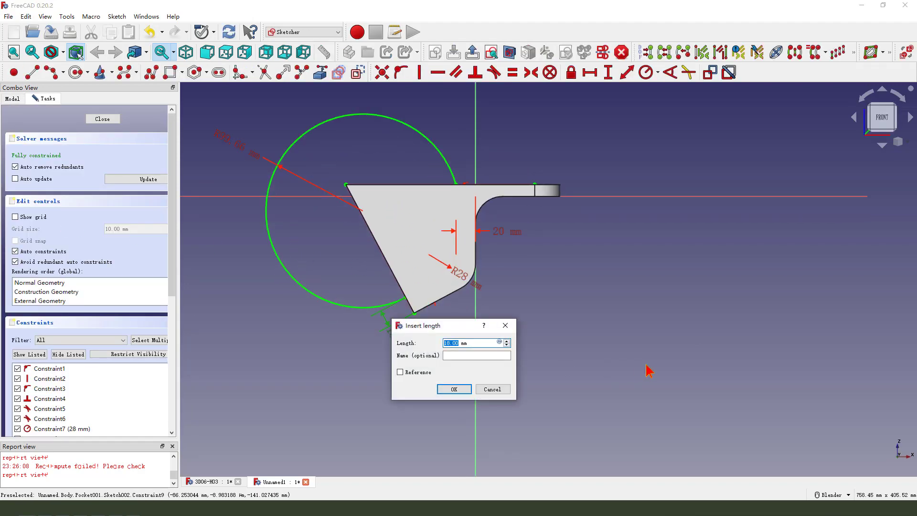
{"action": "key", "text": "Return"}
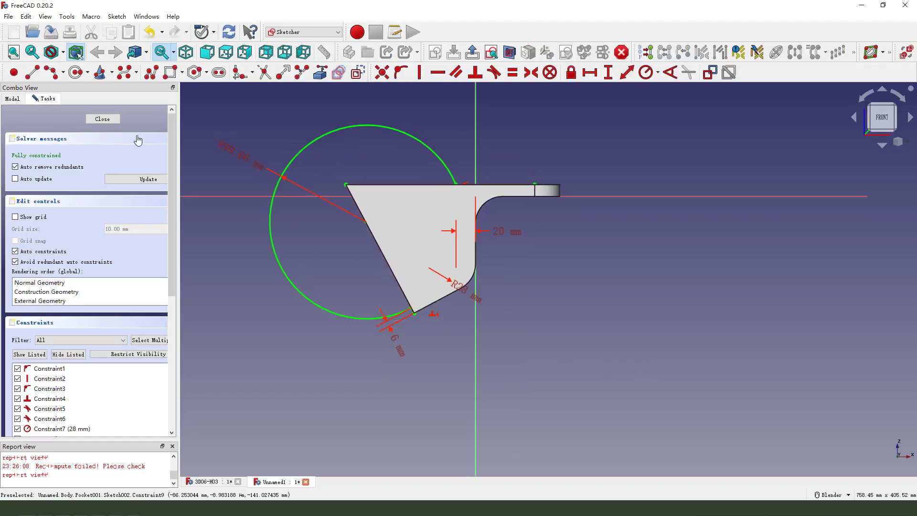
{"action": "left_click", "coordinate": [103, 119]}
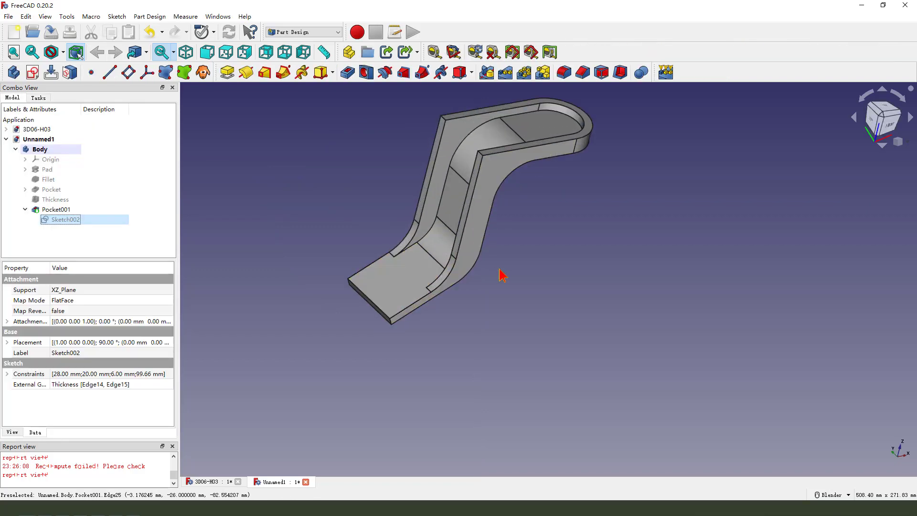
Fillet the outer and inner vertical edges at the bend with a 12 mm radius
{"action": "middle_click_drag", "start_coordinate": [501, 274], "coordinate": [487, 267]}
{"action": "scroll", "coordinate": [430, 124], "scroll_direction": "up", "scroll_amount": 2}
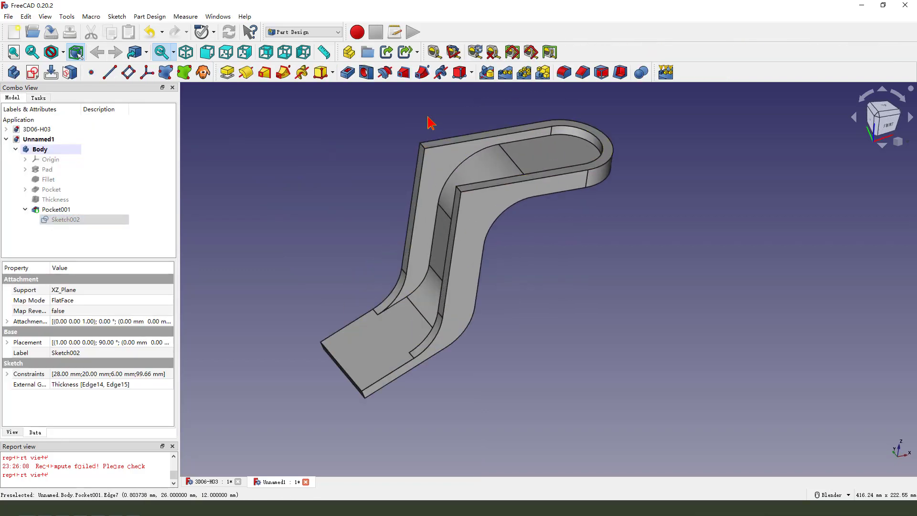
{"action": "left_click", "coordinate": [422, 147]}
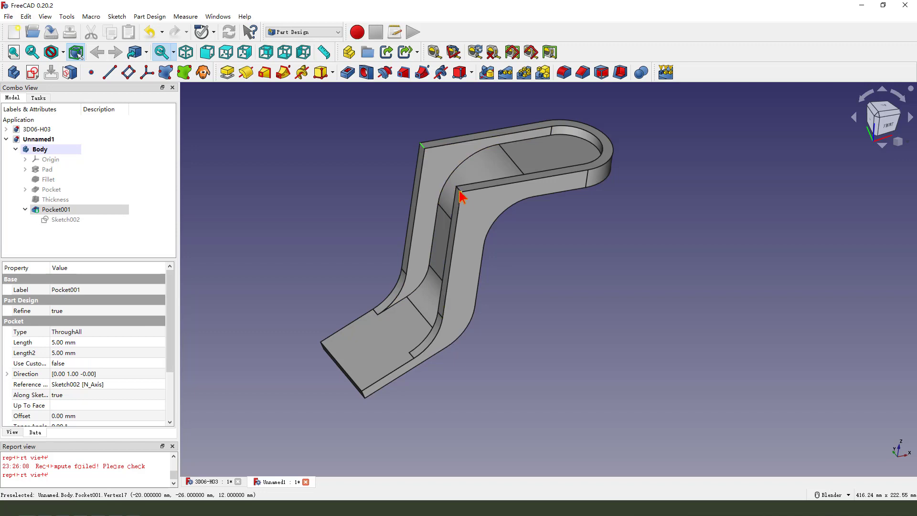
{"action": "left_click", "coordinate": [458, 193], "text": "ctrl"}
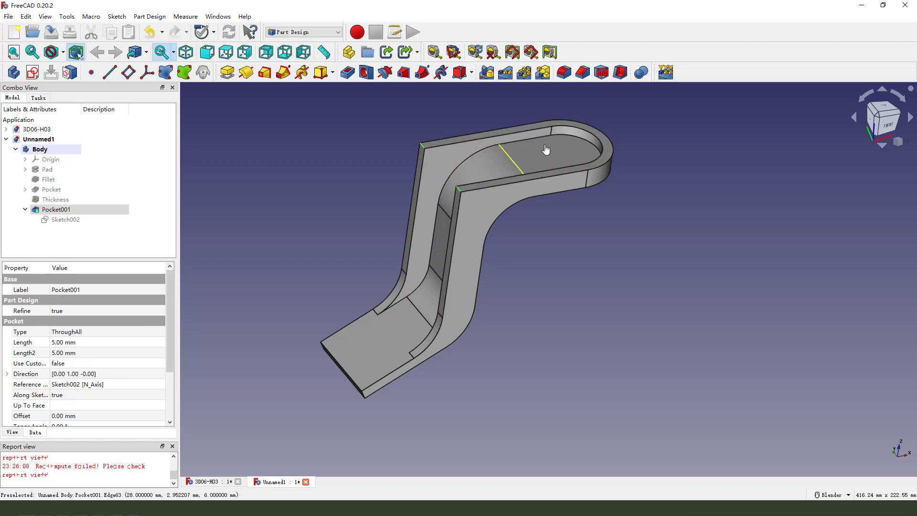
{"action": "left_click", "coordinate": [564, 72]}
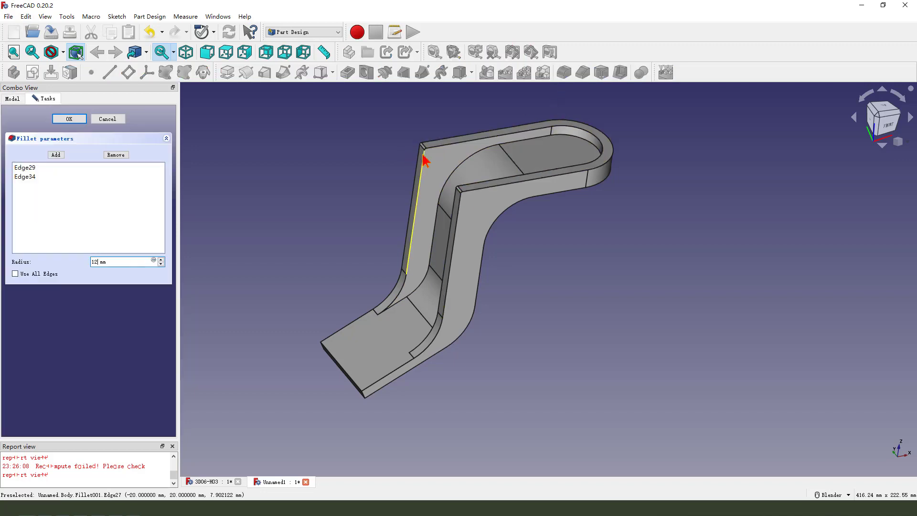
{"action": "key", "text": "Return"}
Start a new sketch on the flat end face of the tab
{"action": "middle_click_drag", "start_coordinate": [539, 328], "coordinate": [553, 352]}
{"action": "left_click", "coordinate": [371, 353]}
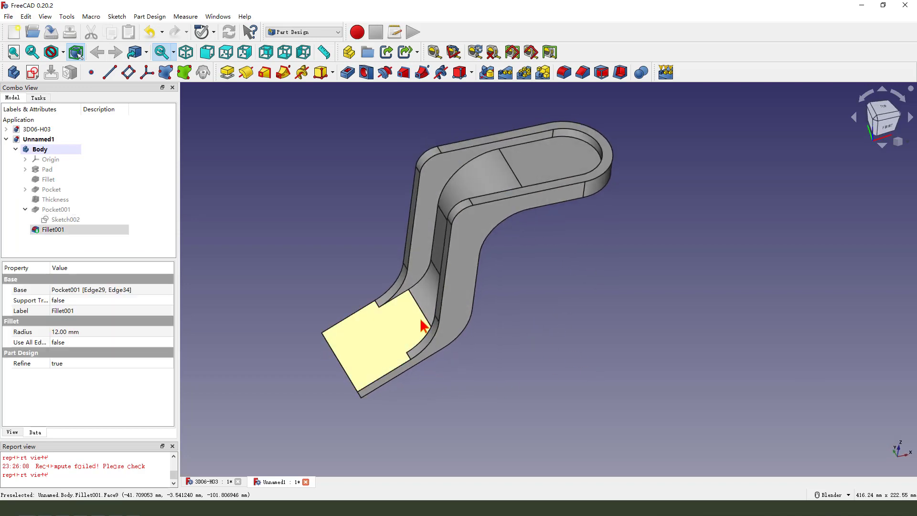
{"action": "left_click", "coordinate": [32, 73]}
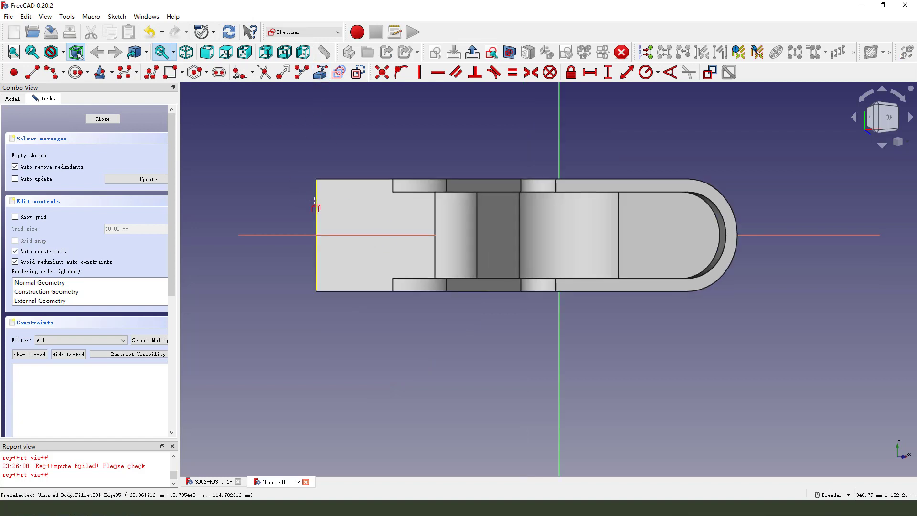
Reference the face's left, top and bottom edges and draw two corner chamfer lines
{"action": "left_click", "coordinate": [317, 200]}
{"action": "left_click", "coordinate": [335, 179]}
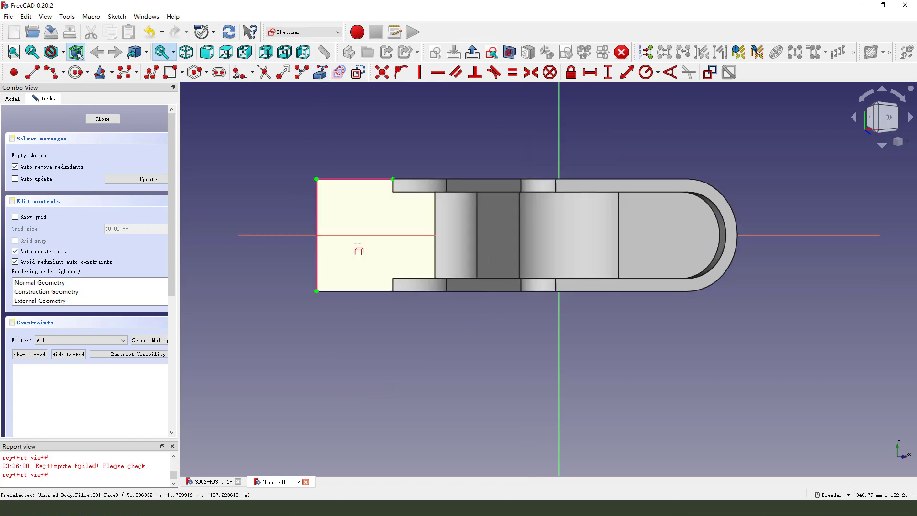
{"action": "left_click", "coordinate": [340, 291]}
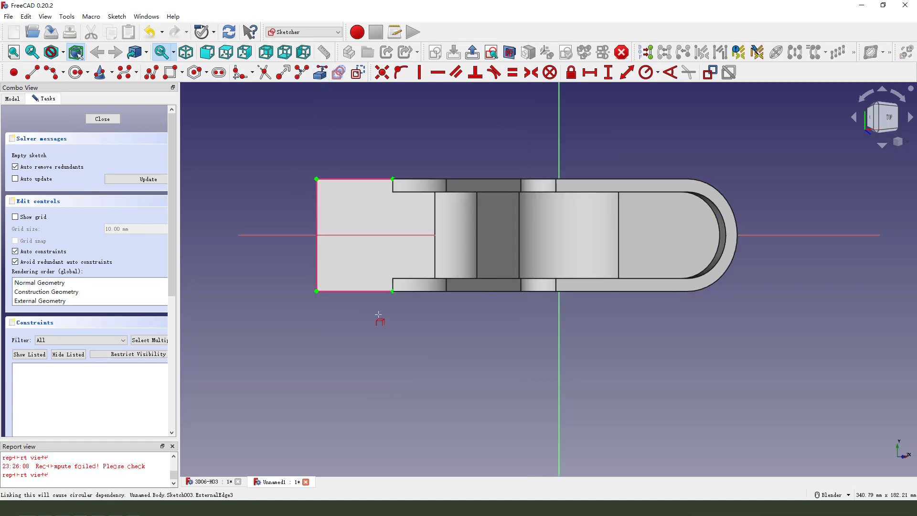
{"action": "left_click", "coordinate": [32, 72]}
{"action": "left_click", "coordinate": [319, 214]}
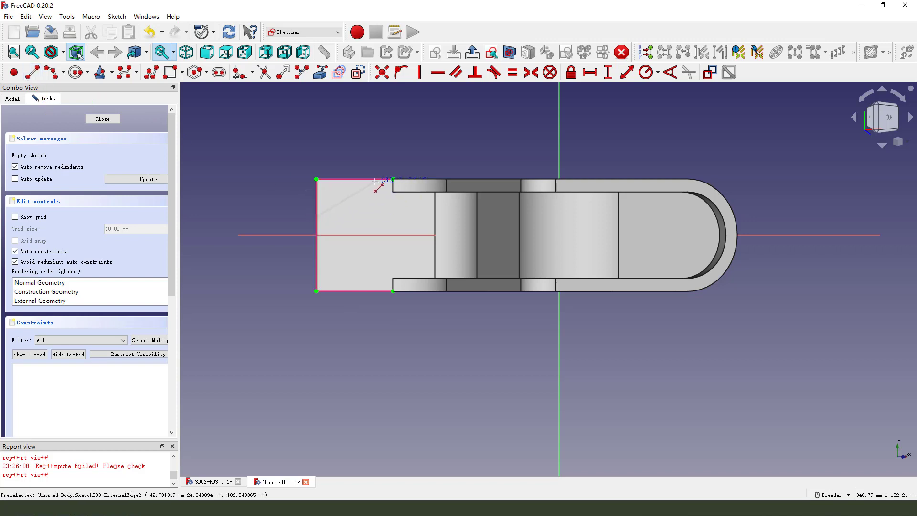
{"action": "left_click", "coordinate": [377, 180]}
{"action": "left_click", "coordinate": [317, 262]}
{"action": "left_click", "coordinate": [365, 291]}
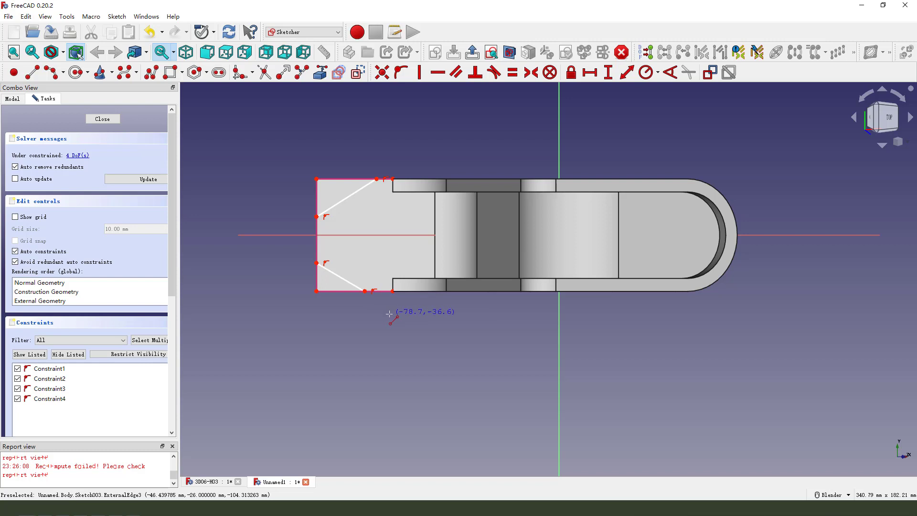
{"action": "right_click", "coordinate": [318, 216]}
{"action": "left_click", "coordinate": [317, 216]}
Make the left-edge points symmetric about the horizontal axis, 32 mm apart vertically
{"action": "left_click", "coordinate": [317, 262]}
{"action": "left_click", "coordinate": [303, 235]}
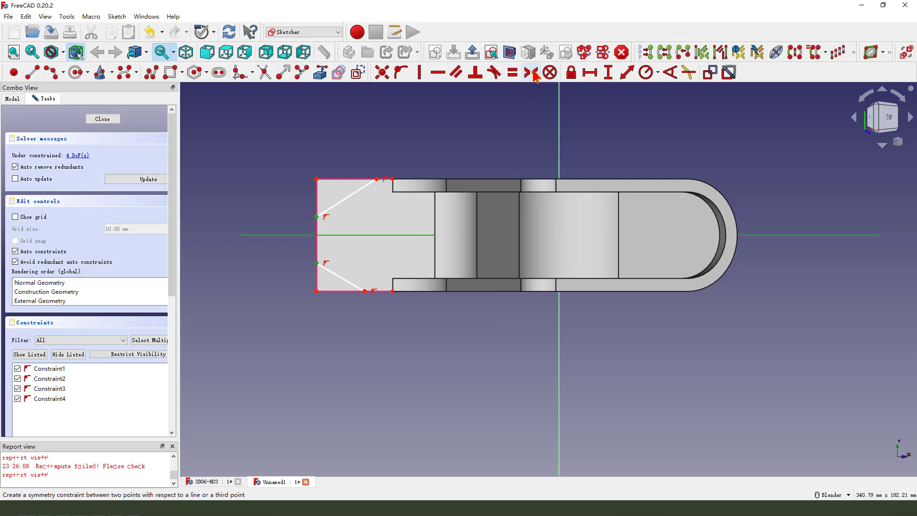
{"action": "left_click", "coordinate": [531, 72]}
{"action": "left_click", "coordinate": [317, 215]}
{"action": "left_click", "coordinate": [317, 255]}
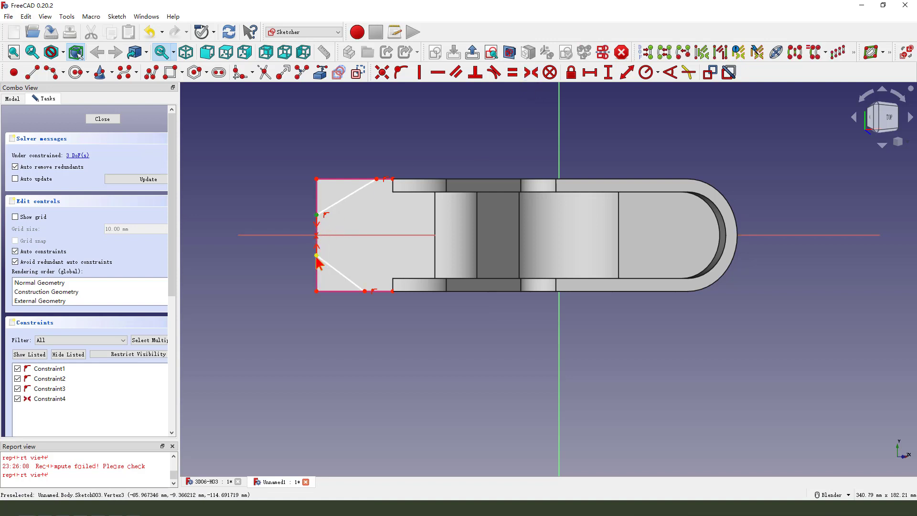
{"action": "left_click", "coordinate": [608, 72]}
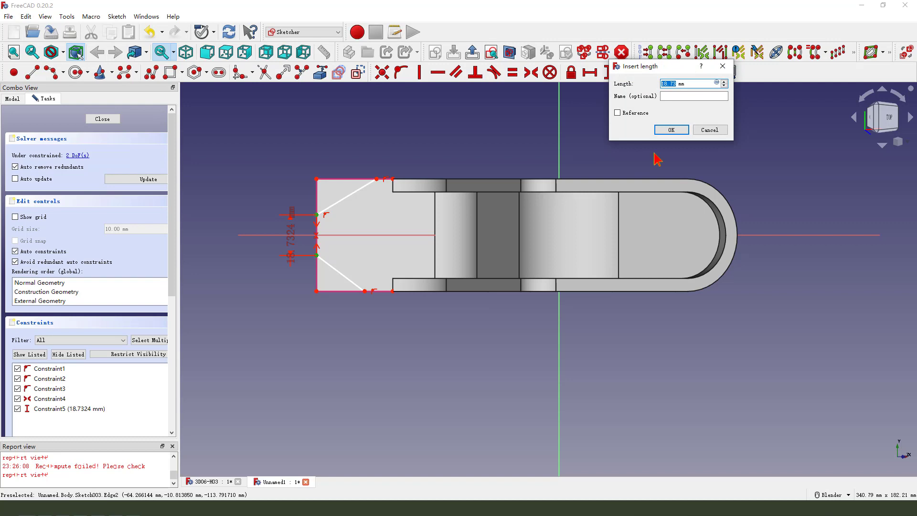
{"action": "key", "text": "Return"}
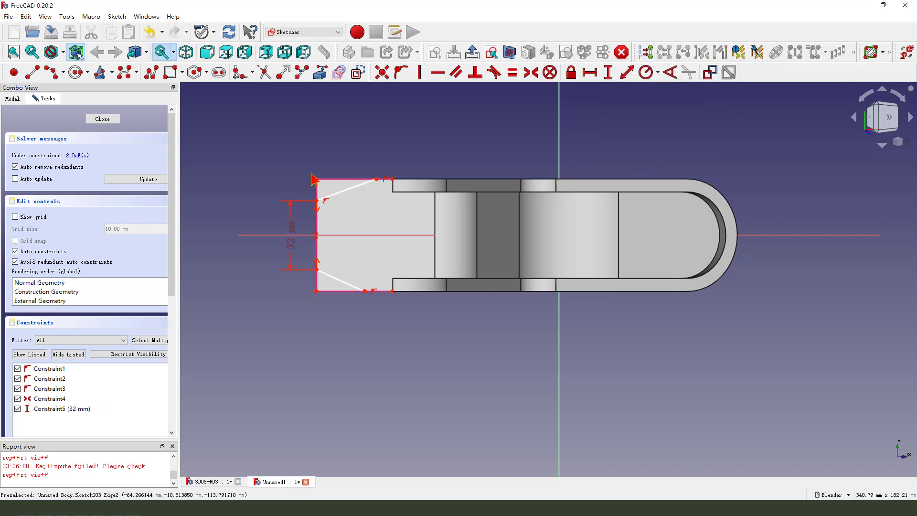
Set a 32 mm horizontal distance to the chamfer point and make both chamfer lines equal
{"action": "left_click", "coordinate": [316, 200]}
{"action": "left_click", "coordinate": [377, 179]}
{"action": "left_click", "coordinate": [590, 72]}
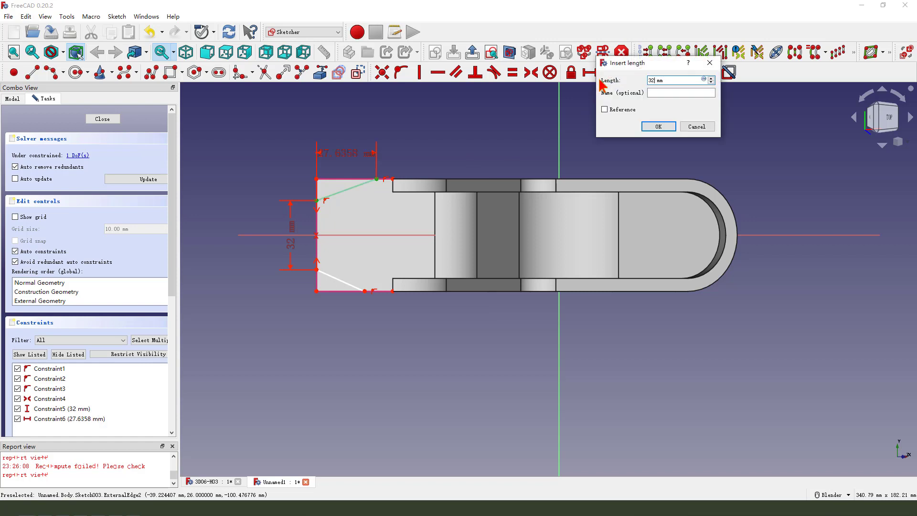
{"action": "key", "text": "Return"}
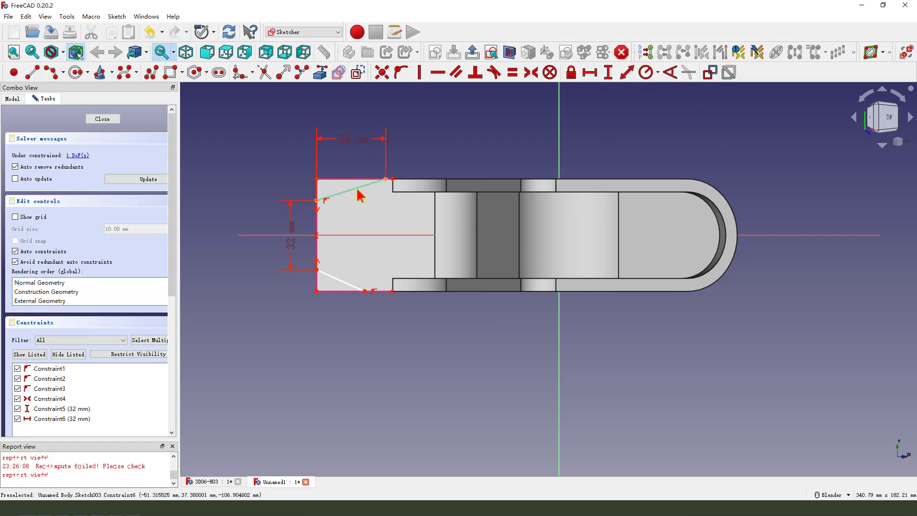
{"action": "left_click", "coordinate": [351, 191]}
{"action": "left_click", "coordinate": [348, 284]}
{"action": "left_click", "coordinate": [513, 72]}
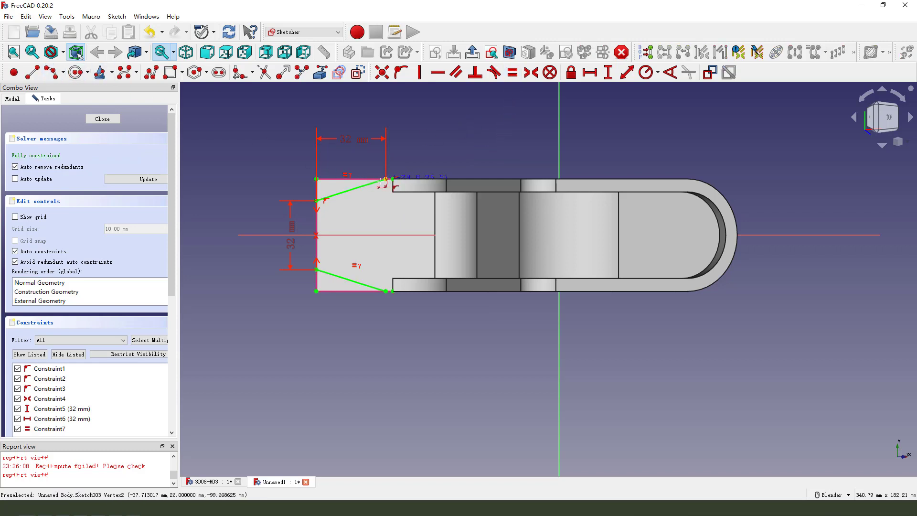
Draw two three-point circles through the upper and lower chamfer corners
{"action": "left_click", "coordinate": [386, 179]}
{"action": "left_click", "coordinate": [317, 200]}
{"action": "left_click", "coordinate": [335, 204]}
{"action": "left_click", "coordinate": [319, 270]}
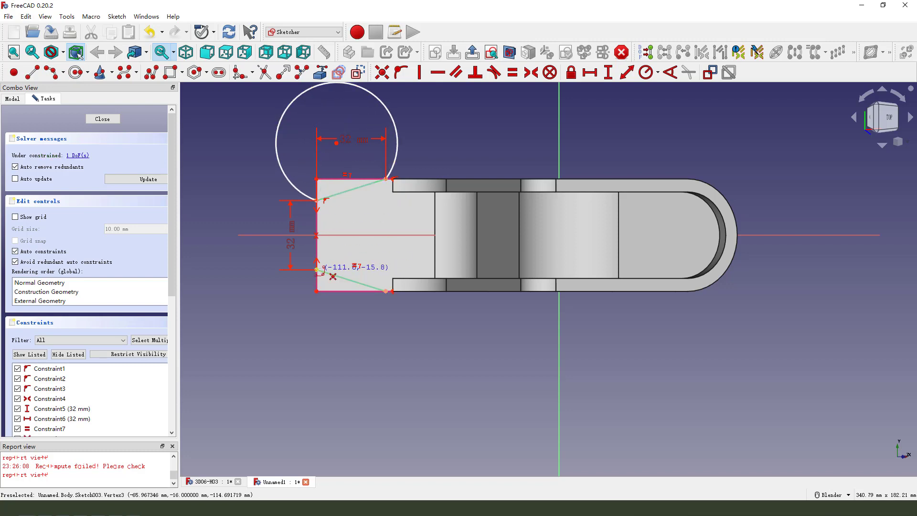
{"action": "left_click", "coordinate": [387, 290]}
{"action": "left_click", "coordinate": [319, 395]}
Make the two circles equal and constrain the upper circle's radius
{"action": "left_click", "coordinate": [279, 292]}
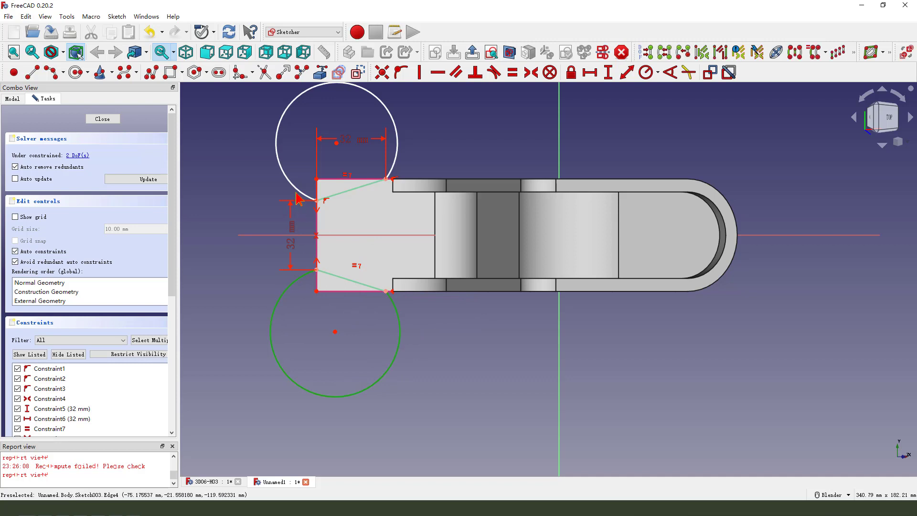
{"action": "left_click", "coordinate": [310, 196]}
{"action": "left_click", "coordinate": [512, 72]}
{"action": "left_click", "coordinate": [398, 138]}
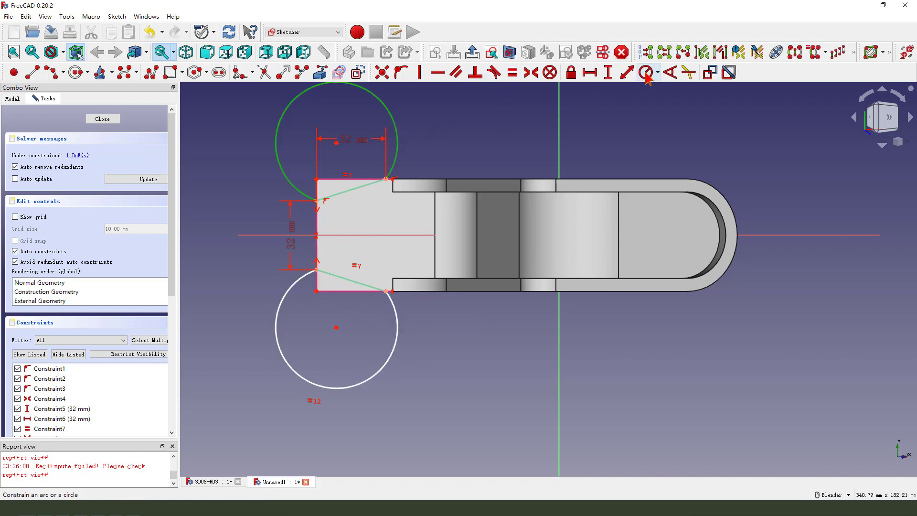
{"action": "left_click", "coordinate": [646, 74]}
{"action": "left_click", "coordinate": [706, 128]}
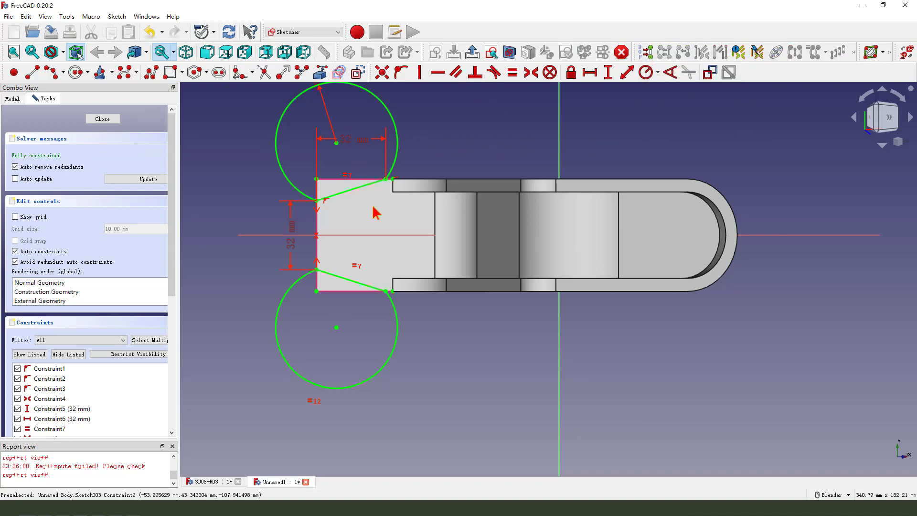
{"action": "scroll", "coordinate": [374, 214], "scroll_direction": "down", "scroll_amount": 2}
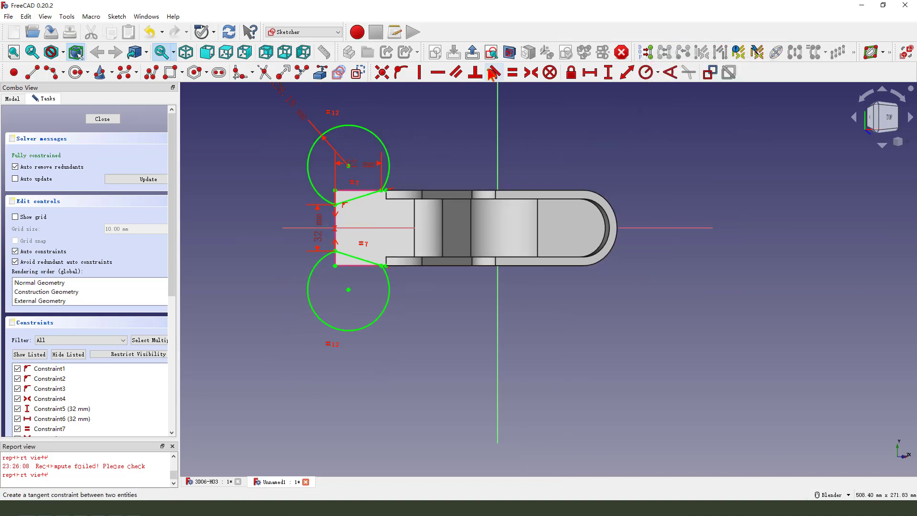
Cut the end-face sketch as a Through all pocket to taper the tab
{"action": "left_click", "coordinate": [472, 52]}
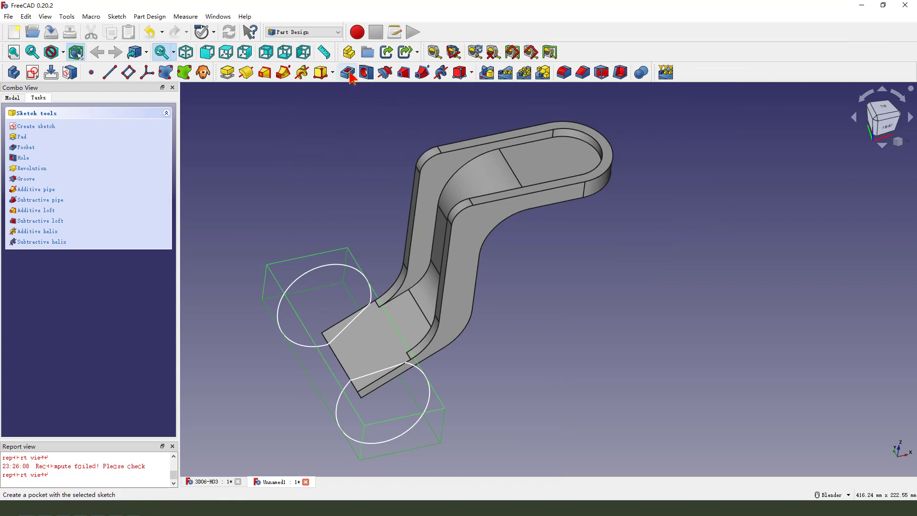
{"action": "scroll", "coordinate": [379, 301], "scroll_direction": "up", "scroll_amount": 2}
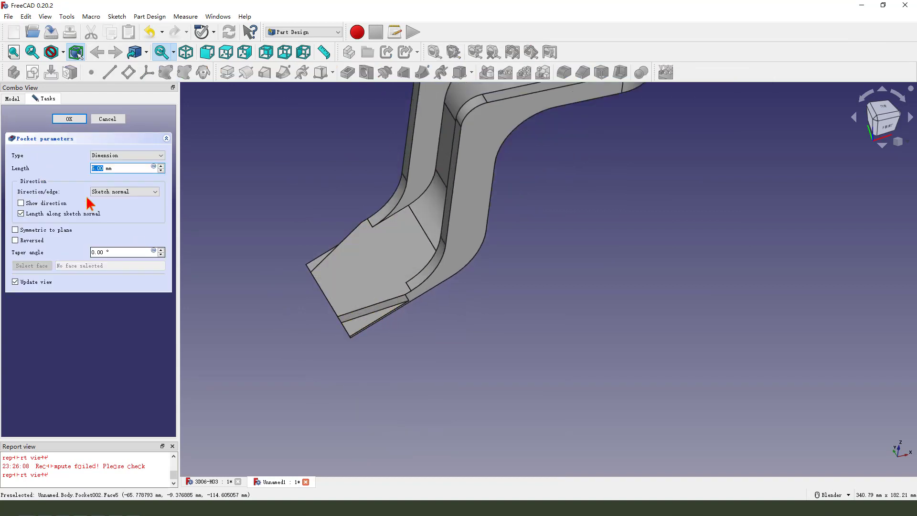
{"action": "left_click", "coordinate": [115, 156]}
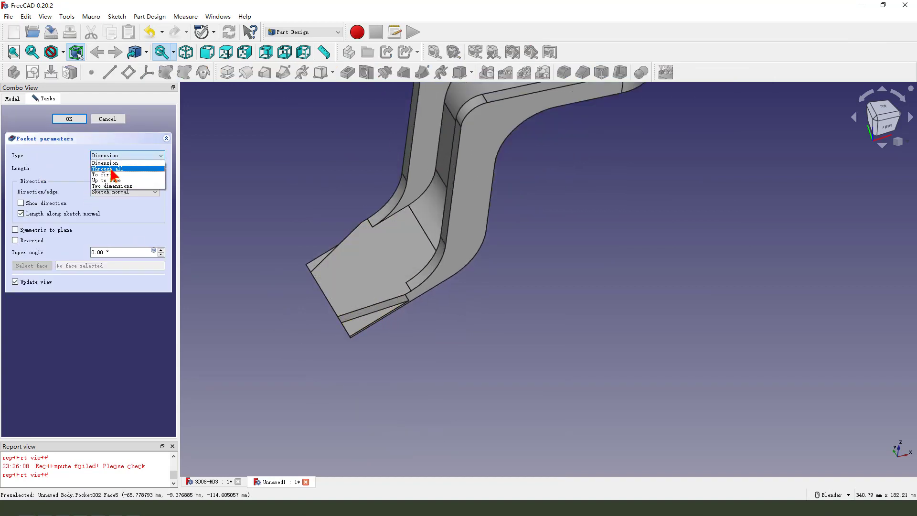
{"action": "left_click", "coordinate": [112, 169]}
{"action": "scroll", "coordinate": [399, 330], "scroll_direction": "down", "scroll_amount": 2}
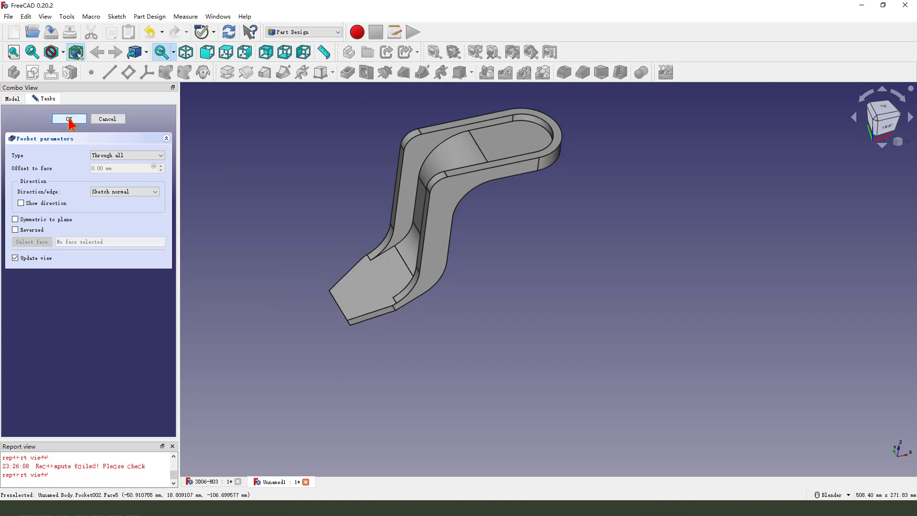
{"action": "left_click", "coordinate": [69, 119]}
Fillet the tapered tip's two edges with a 10 mm radius
{"action": "scroll", "coordinate": [353, 321], "scroll_direction": "up", "scroll_amount": 4}
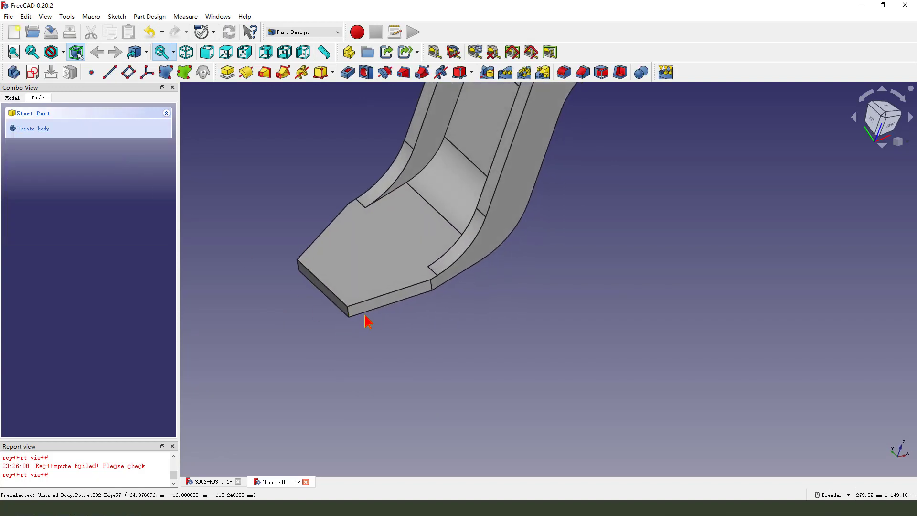
{"action": "left_click", "coordinate": [348, 311]}
{"action": "left_click", "coordinate": [298, 269], "text": "ctrl"}
{"action": "left_click", "coordinate": [564, 72]}
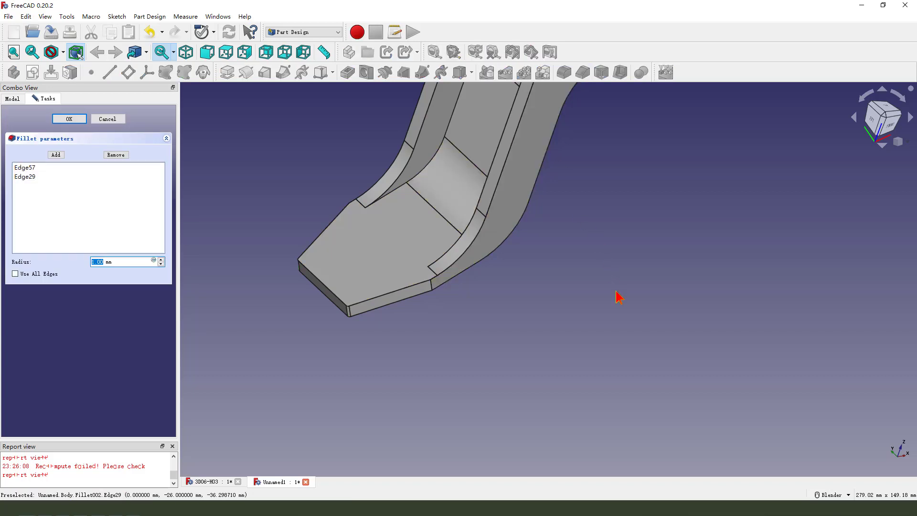
{"action": "type", "text": "10"}
{"action": "key", "text": "Return"}
{"action": "scroll", "coordinate": [372, 377], "scroll_direction": "down", "scroll_amount": 3}
{"action": "scroll", "coordinate": [525, 211], "scroll_direction": "down", "scroll_amount": 3}
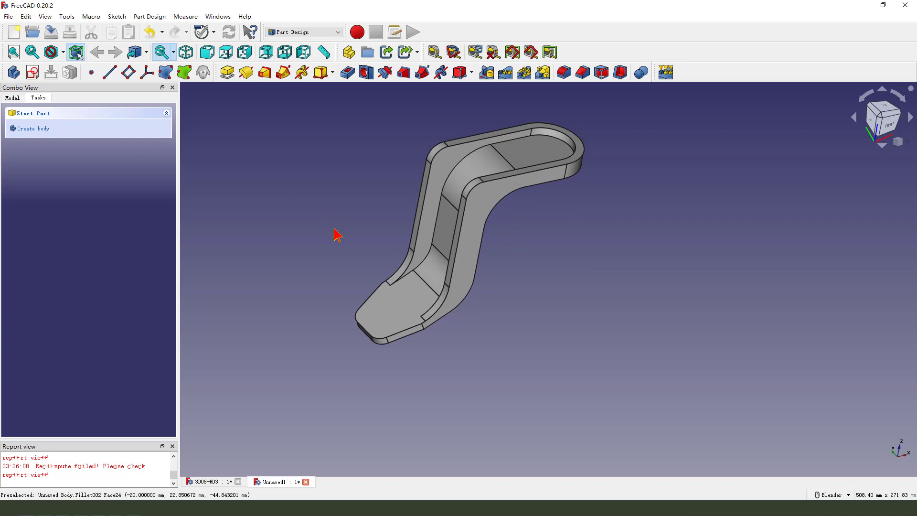
Start a new sketch attached to the XZ plane
{"action": "left_click", "coordinate": [32, 72]}
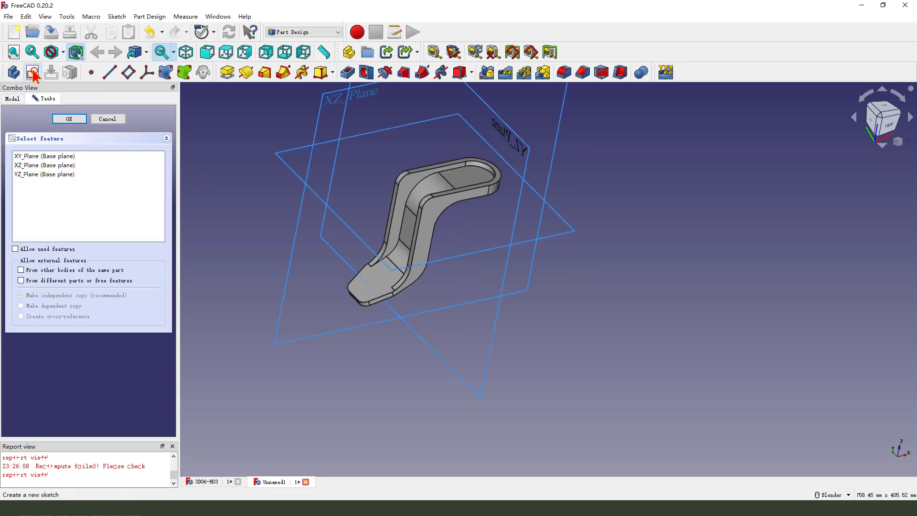
{"action": "mouse_move", "coordinate": [344, 277]}
{"action": "middle_mouse_down"}
{"action": "mouse_move", "coordinate": [364, 290]}
{"action": "mouse_move", "coordinate": [420, 293]}
{"action": "mouse_move", "coordinate": [306, 177]}
{"action": "middle_mouse_up"}
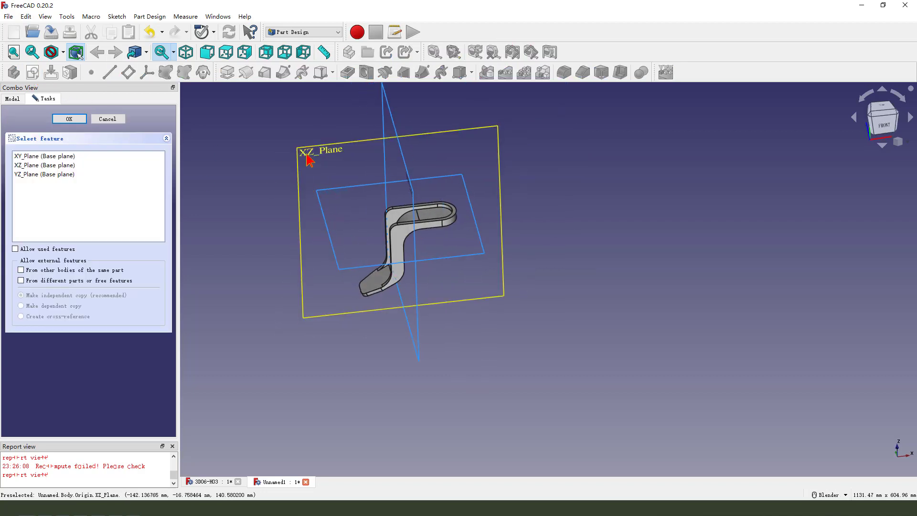
{"action": "left_click", "coordinate": [307, 158]}
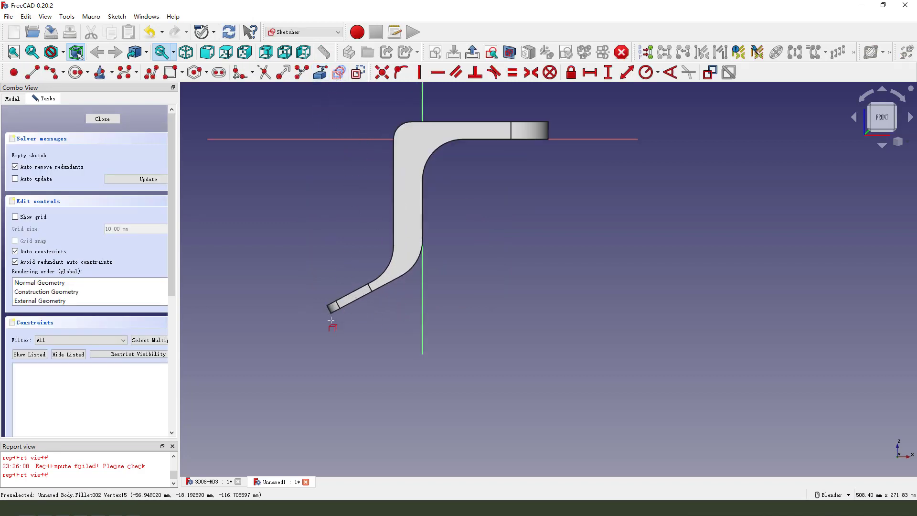
{"action": "scroll", "coordinate": [329, 306], "scroll_direction": "up", "scroll_amount": 3}
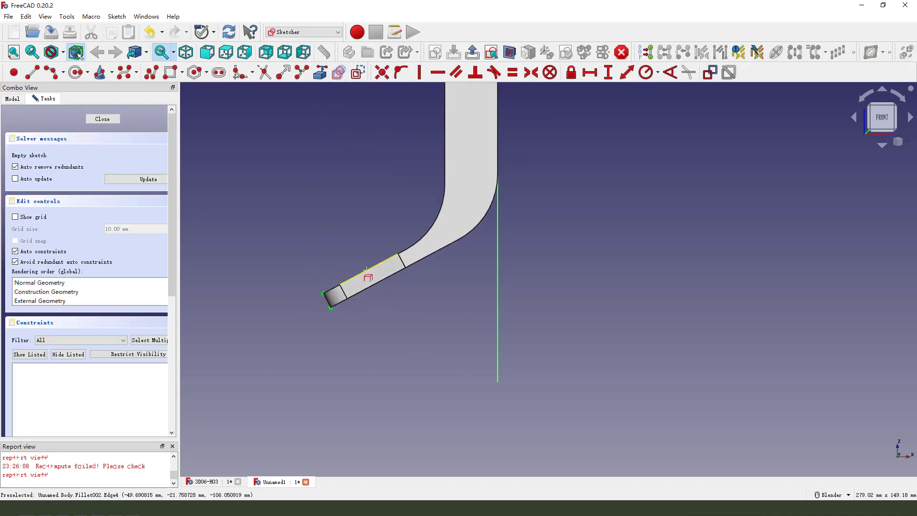
{"action": "scroll", "coordinate": [385, 329], "scroll_direction": "down", "scroll_amount": 3}
Reference the right vertical edge and lower bend arc as external geometry, then hide Fillet002
{"action": "left_click", "coordinate": [448, 239]}
{"action": "left_click", "coordinate": [442, 266]}
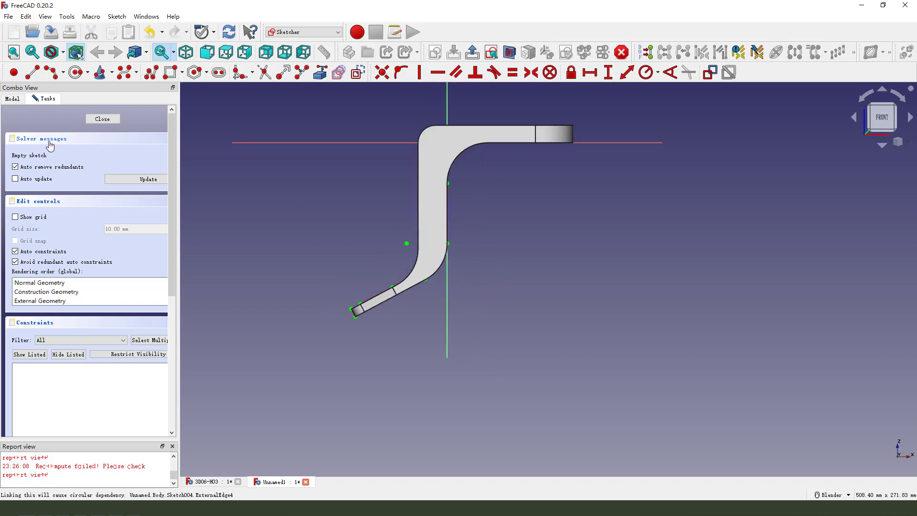
{"action": "left_click", "coordinate": [11, 99]}
{"action": "left_click", "coordinate": [56, 252]}
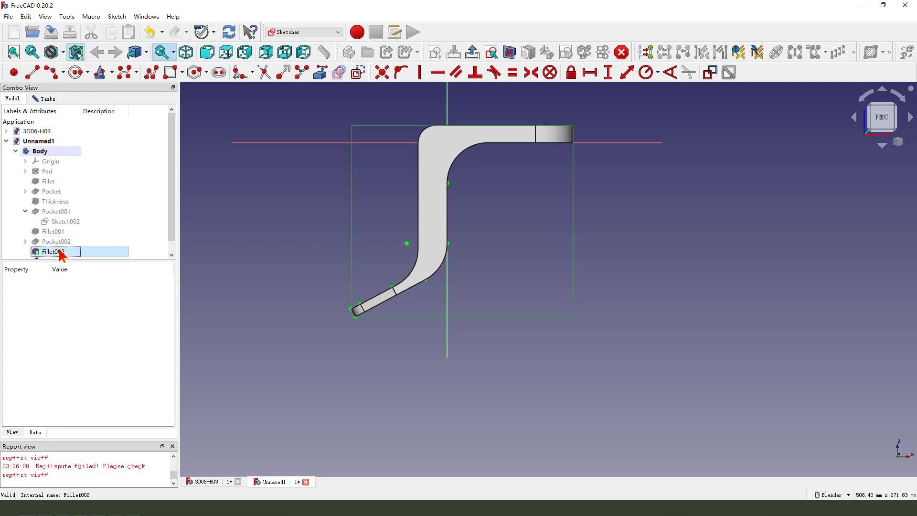
{"action": "key", "text": "space"}
{"action": "scroll", "coordinate": [375, 309], "scroll_direction": "up", "scroll_amount": 2}
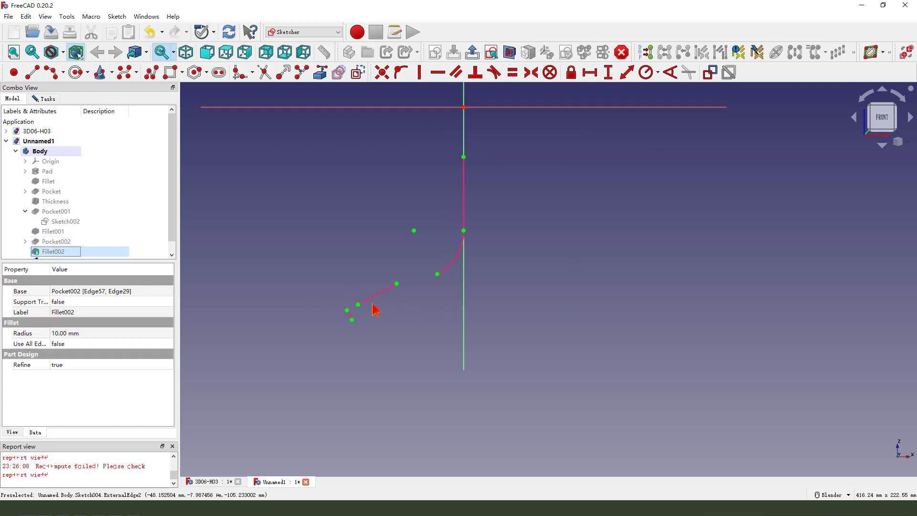
Draw the outline: a left line, a rounded arc, a top line to the vertical axis, and a lower line
{"action": "left_click", "coordinate": [32, 74]}
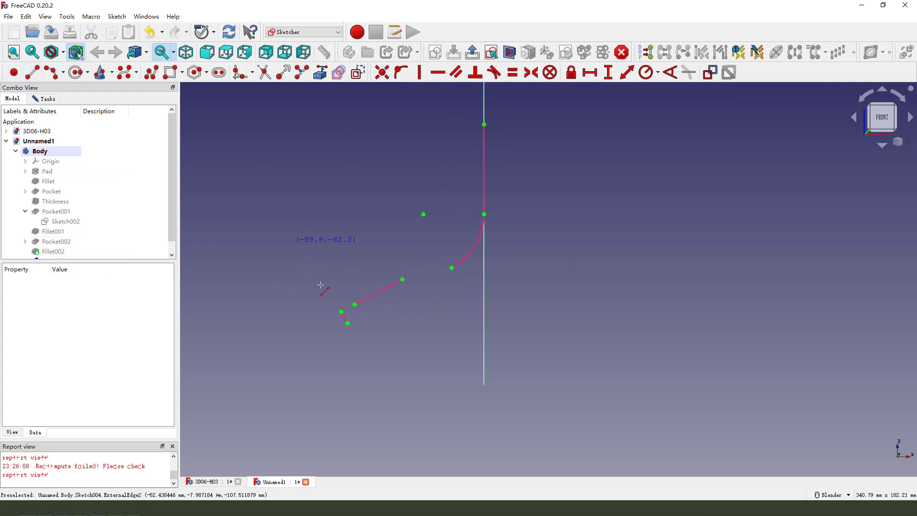
{"action": "left_click", "coordinate": [341, 311]}
{"action": "left_click", "coordinate": [318, 268]}
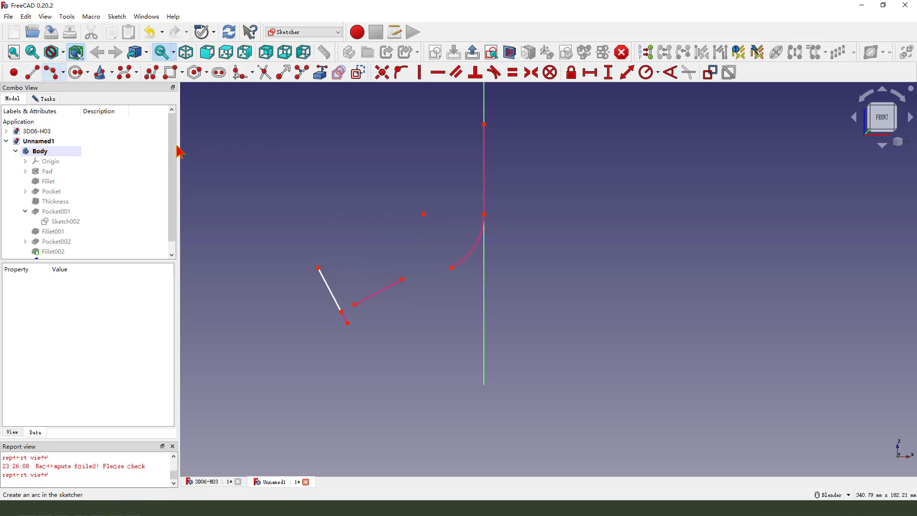
{"action": "key", "text": "m"}
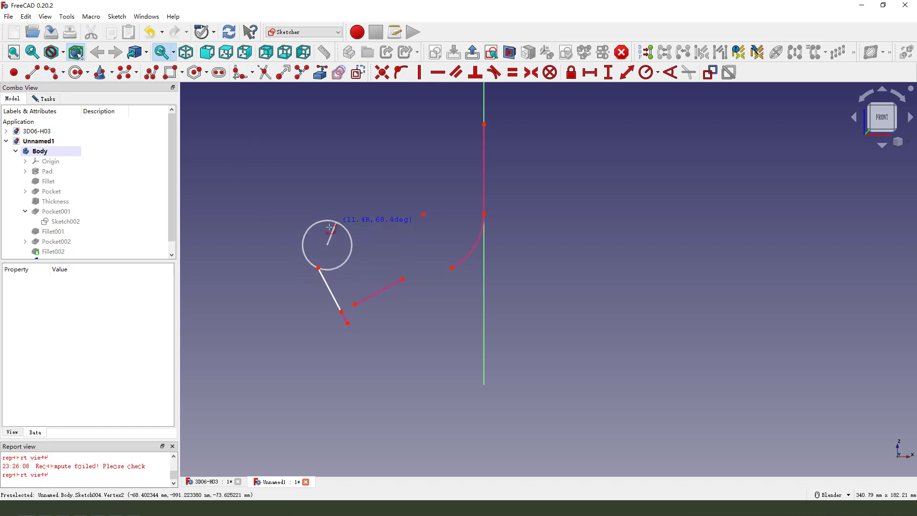
{"action": "left_click", "coordinate": [337, 222]}
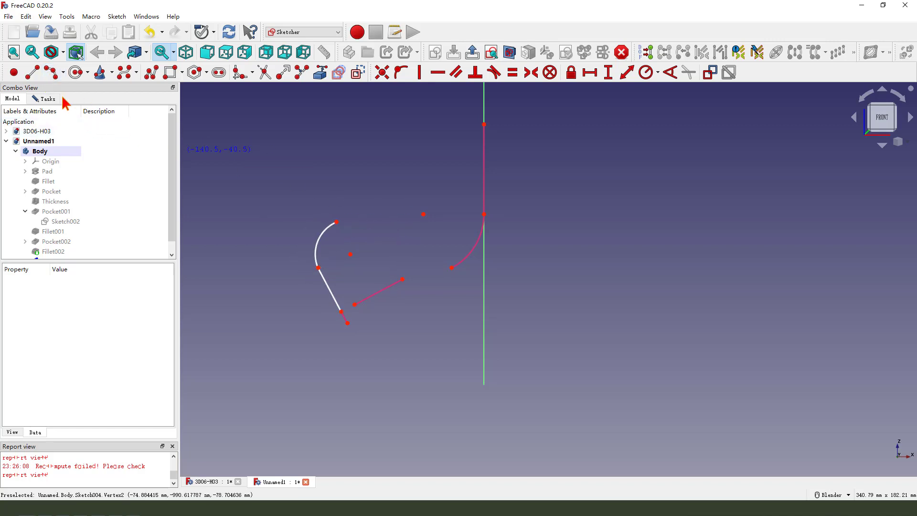
{"action": "left_click", "coordinate": [336, 222]}
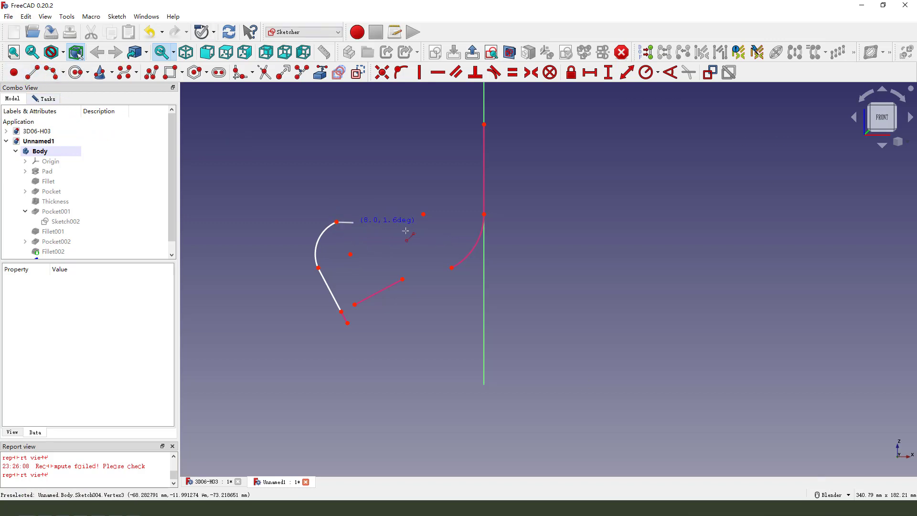
{"action": "left_click", "coordinate": [484, 201]}
{"action": "left_click", "coordinate": [342, 311]}
{"action": "left_click", "coordinate": [452, 268]}
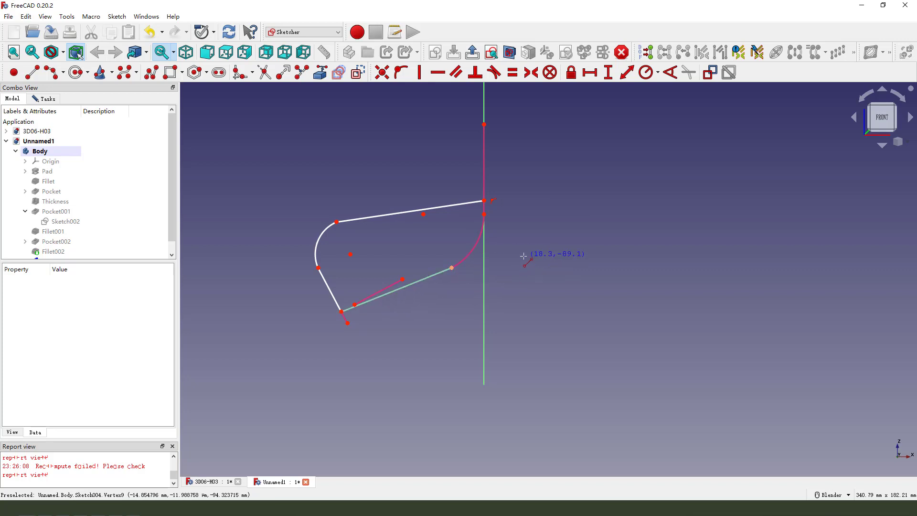
Make the arc tangent to both the left end line and the top line
{"action": "left_click", "coordinate": [321, 273]}
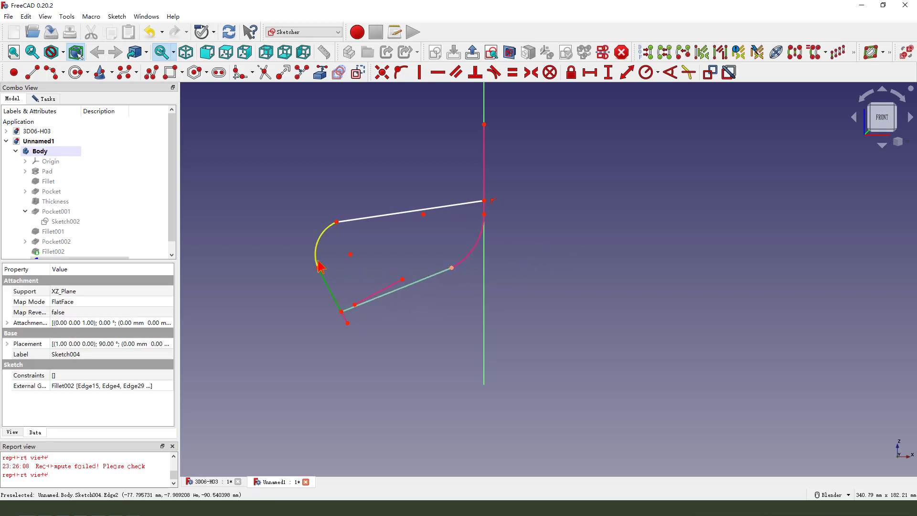
{"action": "left_click", "coordinate": [494, 72]}
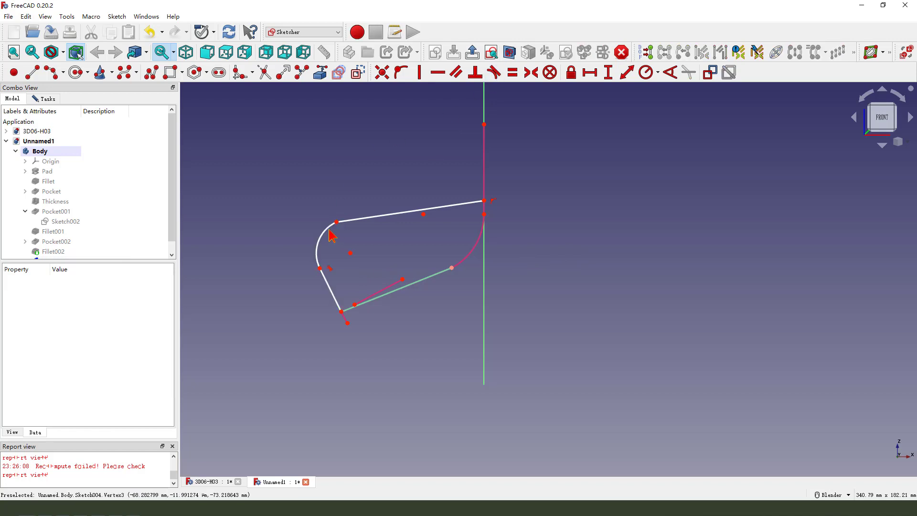
{"action": "left_click", "coordinate": [348, 224]}
{"action": "left_click", "coordinate": [494, 73]}
{"action": "left_click", "coordinate": [336, 302]}
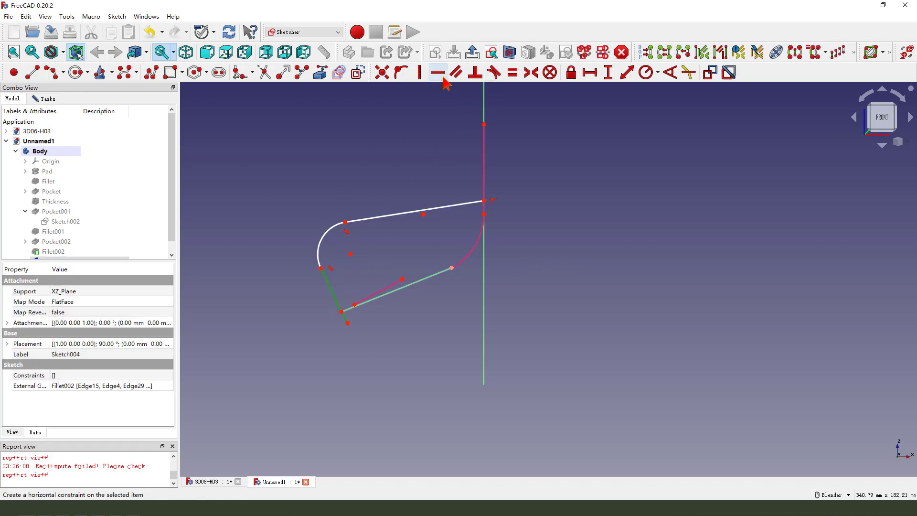
Constrain the left end line to 12 mm long
{"action": "left_click", "coordinate": [456, 72]}
{"action": "scroll", "coordinate": [342, 308], "scroll_direction": "up", "scroll_amount": 1}
{"action": "left_click", "coordinate": [333, 292]}
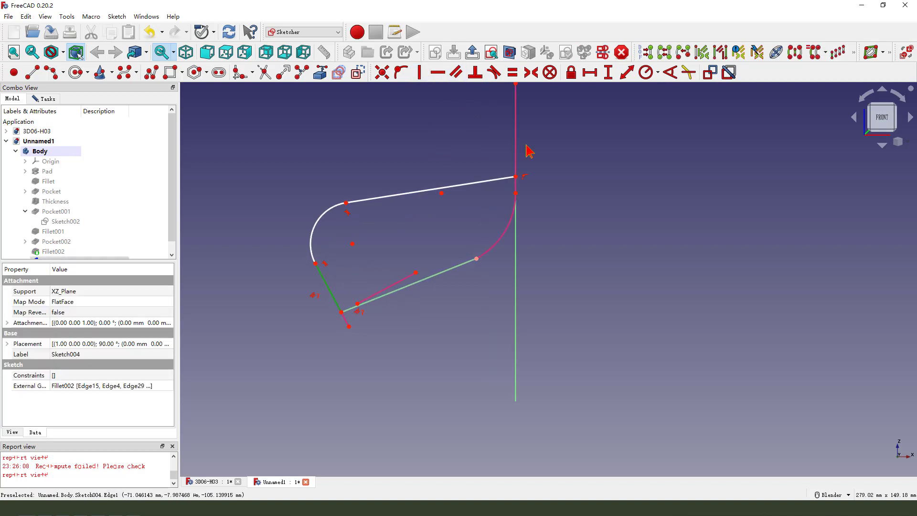
{"action": "left_click", "coordinate": [627, 72]}
{"action": "type", "text": "12"}
{"action": "key", "text": "Return"}
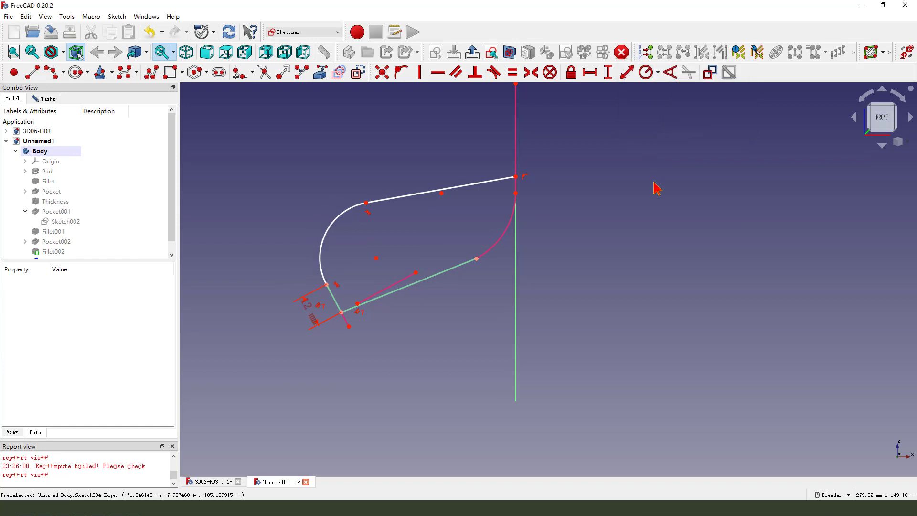
Give the arc a 12 mm radius and set a 9° angle between the upper and lower lines
{"action": "left_click", "coordinate": [331, 239]}
{"action": "left_click", "coordinate": [646, 73]}
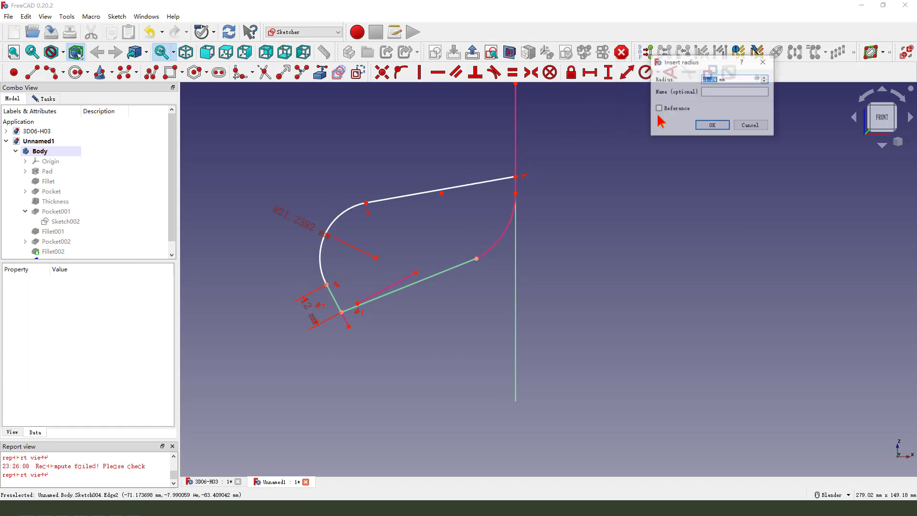
{"action": "key", "text": "Return"}
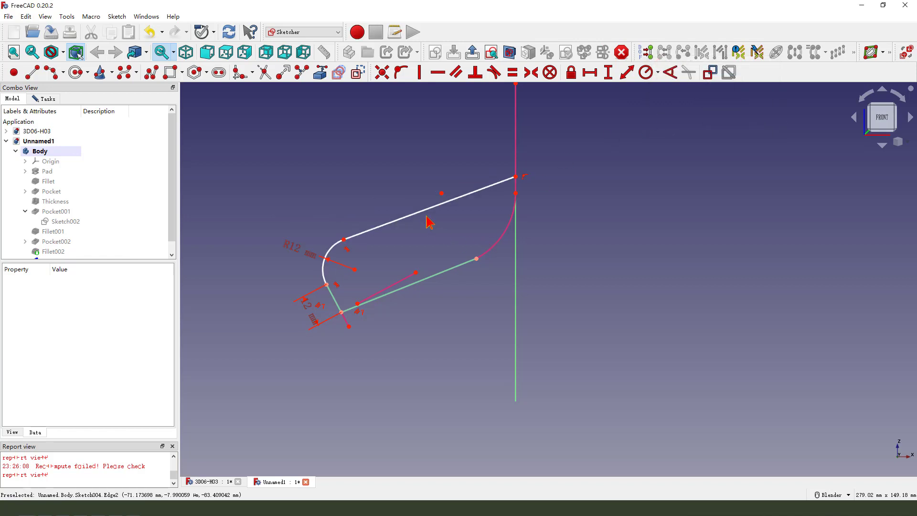
{"action": "left_click", "coordinate": [428, 217]}
{"action": "left_click", "coordinate": [409, 276]}
{"action": "left_click", "coordinate": [671, 72]}
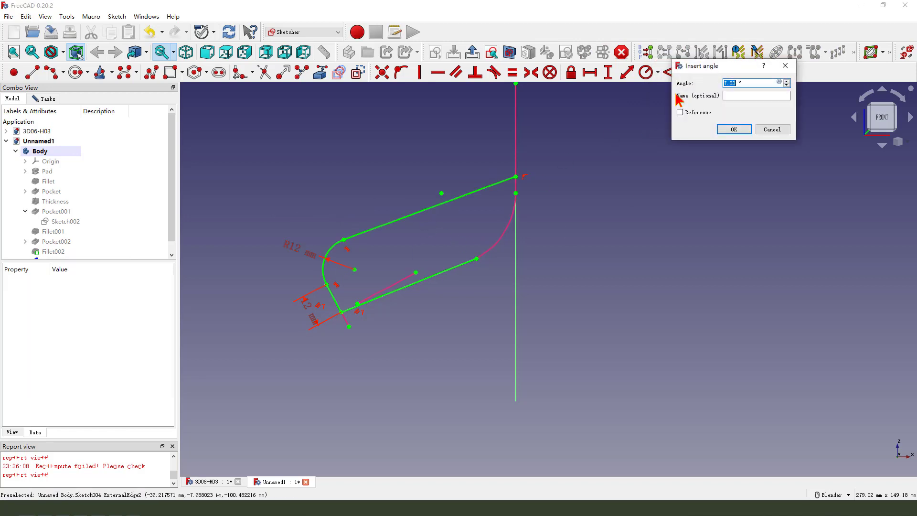
{"action": "type", "text": "9"}
{"action": "key", "text": "Return"}
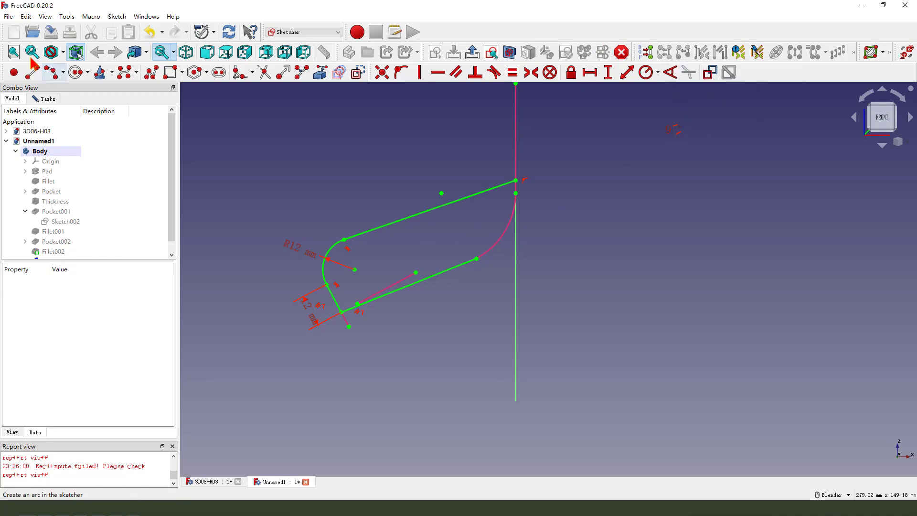
Start a line at the upper vertex and show the constraint list and solver messages
{"action": "left_click", "coordinate": [32, 72]}
{"action": "scroll", "coordinate": [465, 210], "scroll_direction": "up", "scroll_amount": 3}
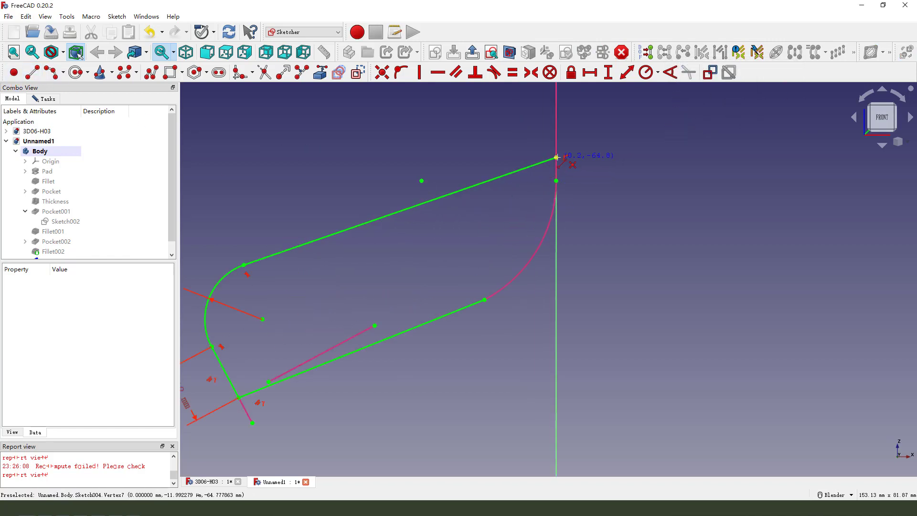
{"action": "left_click", "coordinate": [557, 157]}
{"action": "left_click", "coordinate": [47, 99]}
Delete the conflicting Constraint2 from the constraint list
{"action": "left_click", "coordinate": [57, 378]}
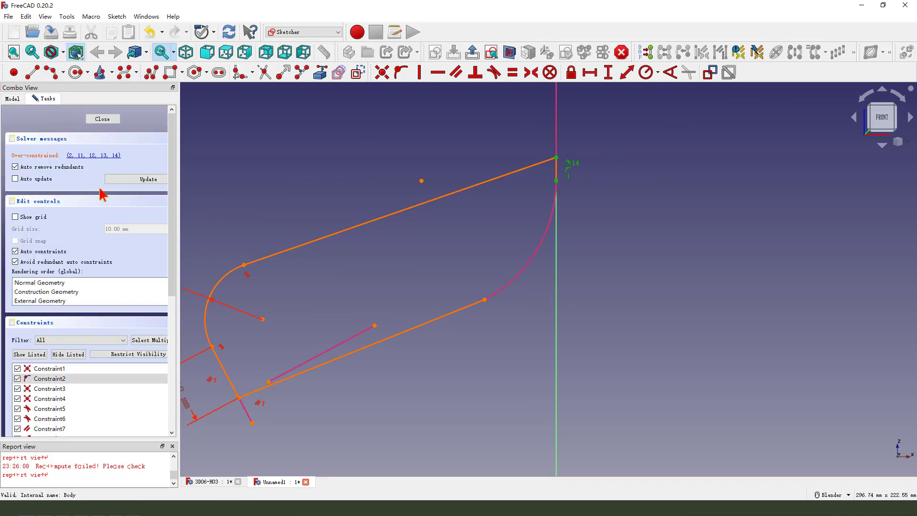
{"action": "right_click", "coordinate": [86, 378]}
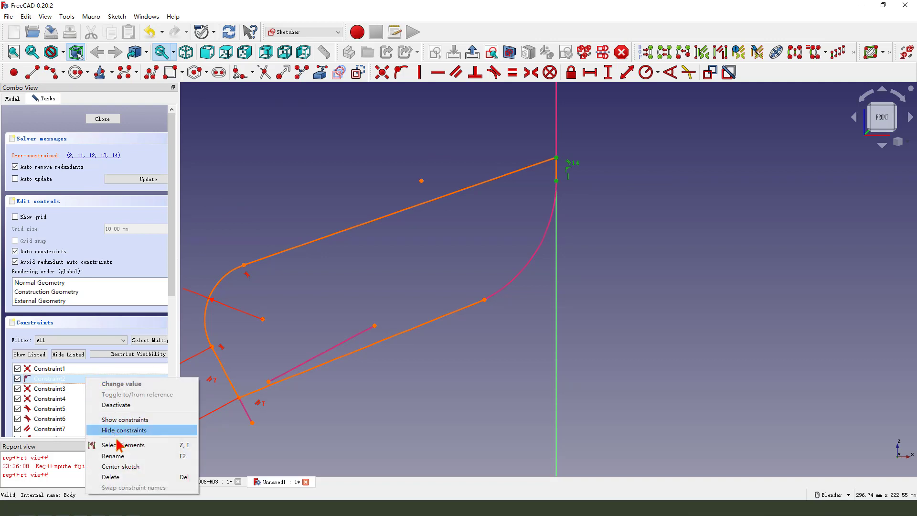
{"action": "left_click", "coordinate": [121, 476]}
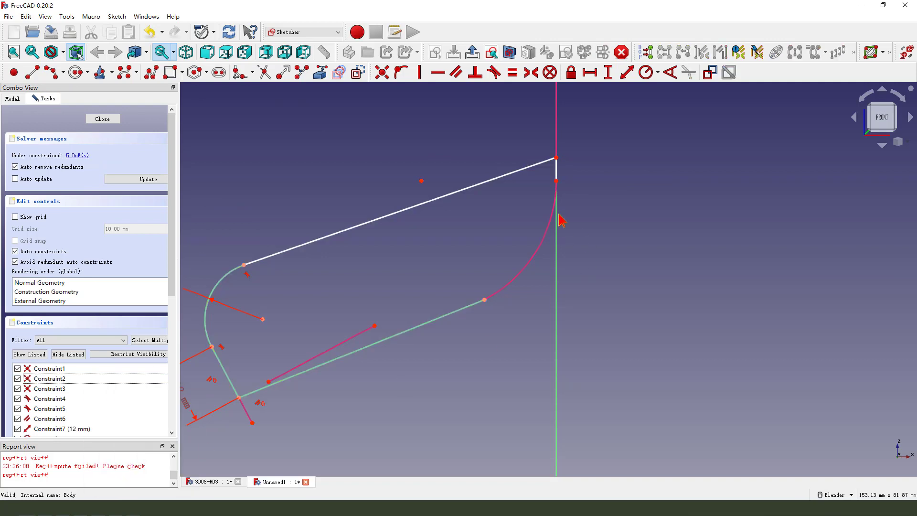
Draw a second arc from the upper vertex and make it equal in radius to the first arc
{"action": "left_click", "coordinate": [556, 180]}
{"action": "left_click", "coordinate": [484, 300]}
{"action": "left_click", "coordinate": [552, 265]}
{"action": "right_click", "coordinate": [552, 265]}
{"action": "left_click", "coordinate": [550, 266]}
{"action": "left_click", "coordinate": [543, 253]}
{"action": "left_click", "coordinate": [510, 76]}
Make the short top segment vertical and join the line ends and axis vertices coincidently
{"action": "left_click", "coordinate": [564, 176]}
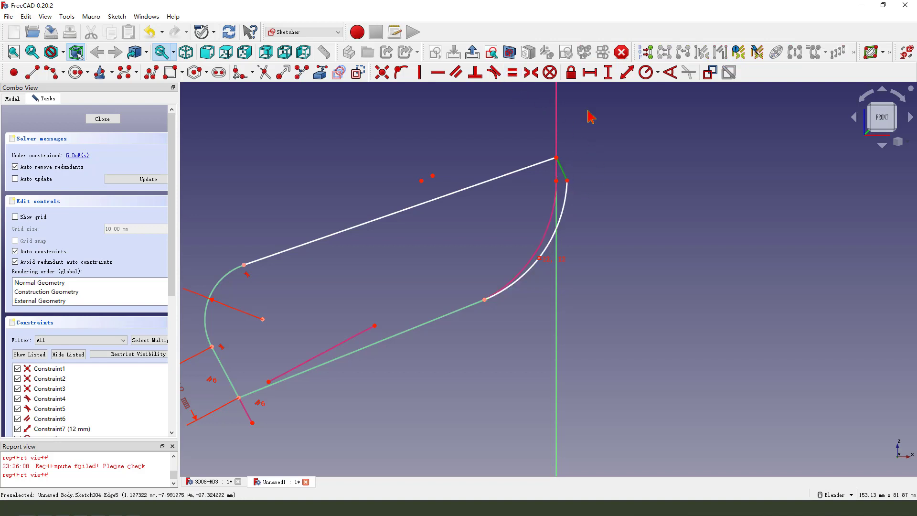
{"action": "left_click", "coordinate": [419, 73]}
{"action": "left_click", "coordinate": [567, 158]}
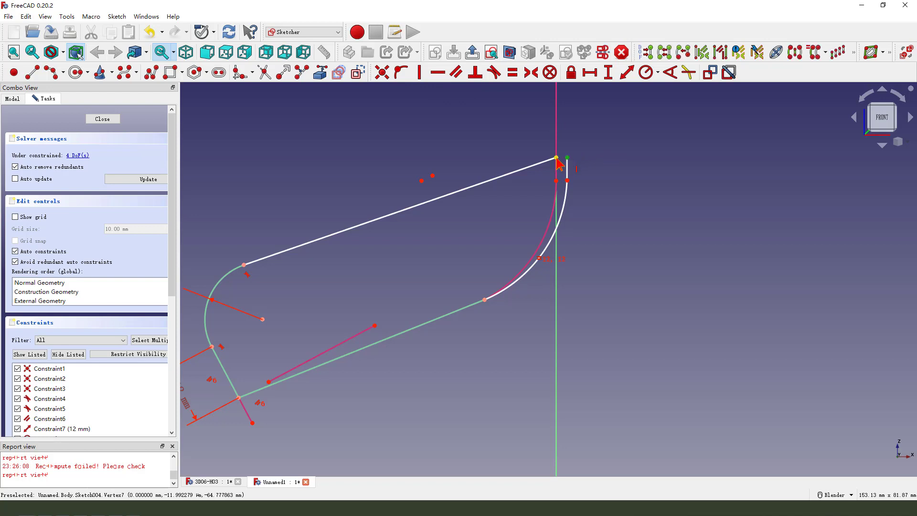
{"action": "left_click", "coordinate": [383, 72]}
{"action": "left_click_drag", "start_coordinate": [562, 152], "coordinate": [557, 154]}
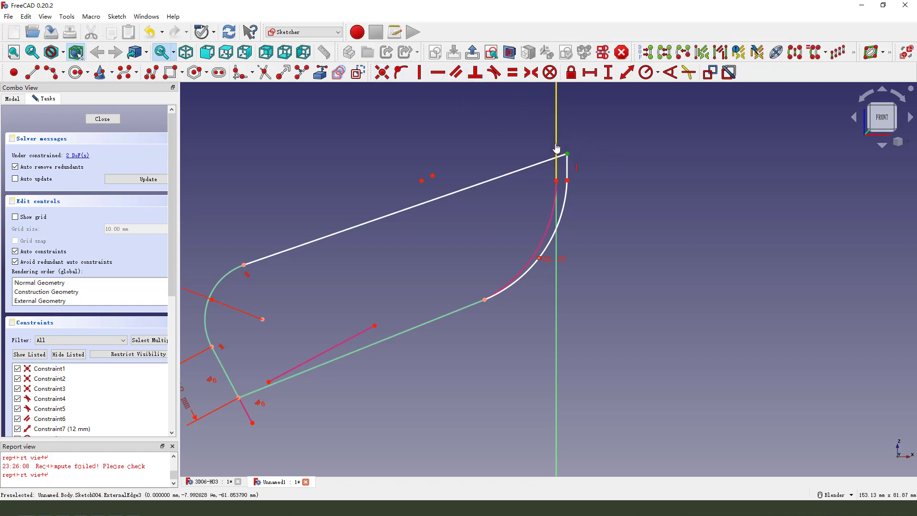
{"action": "left_click", "coordinate": [401, 73]}
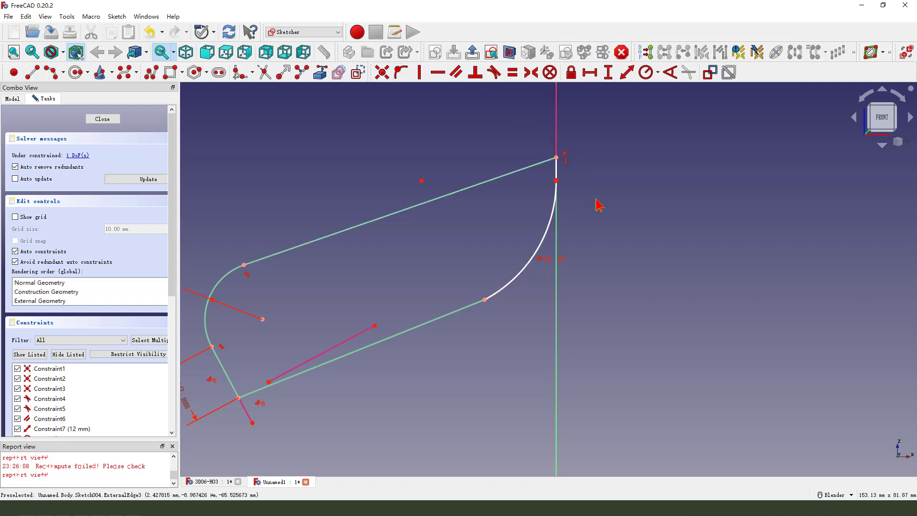
{"action": "left_click_drag", "start_coordinate": [557, 181], "coordinate": [557, 202]}
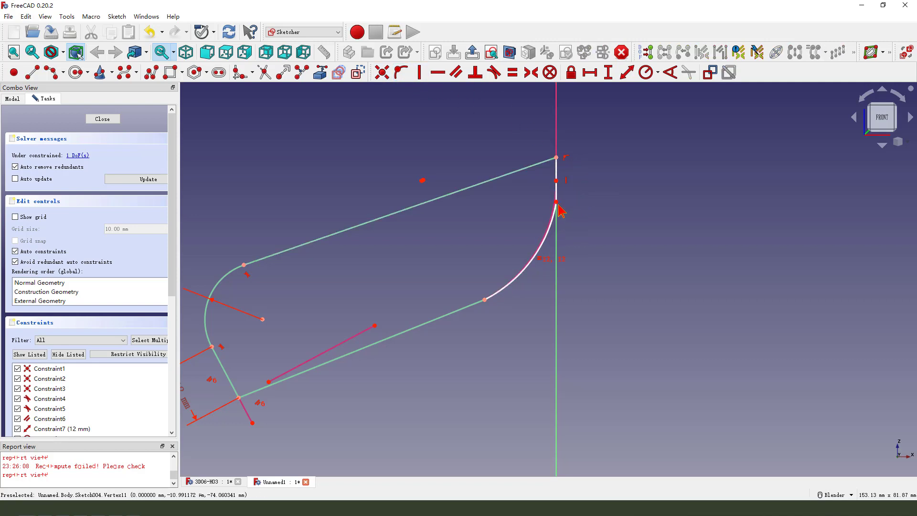
{"action": "left_click", "coordinate": [557, 201]}
{"action": "left_click", "coordinate": [556, 181]}
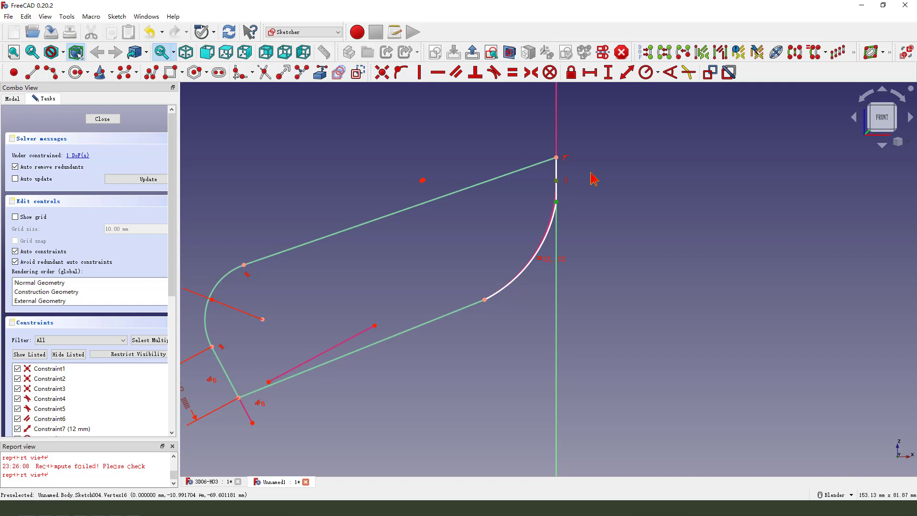
{"action": "left_click", "coordinate": [382, 72]}
Draw a circle at the arc centre and constrain it to a 10 mm diameter
{"action": "scroll", "coordinate": [540, 198], "scroll_direction": "down", "scroll_amount": 2}
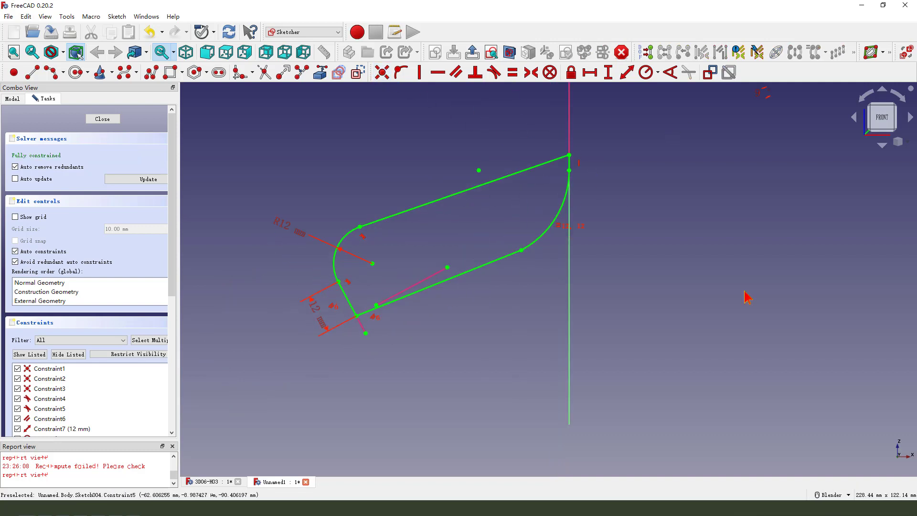
{"action": "left_click", "coordinate": [76, 73]}
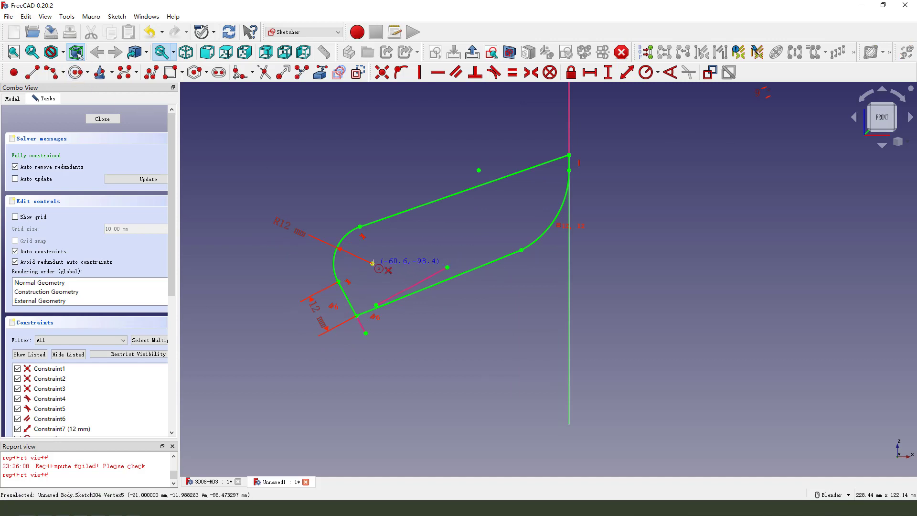
{"action": "left_click", "coordinate": [373, 263]}
{"action": "left_click", "coordinate": [385, 250]}
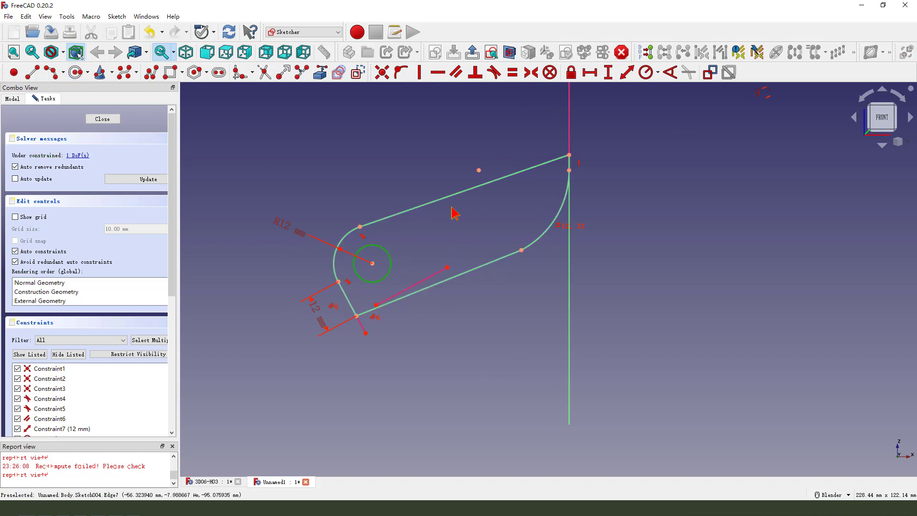
{"action": "key", "text": "Escape"}
{"action": "left_click", "coordinate": [658, 74]}
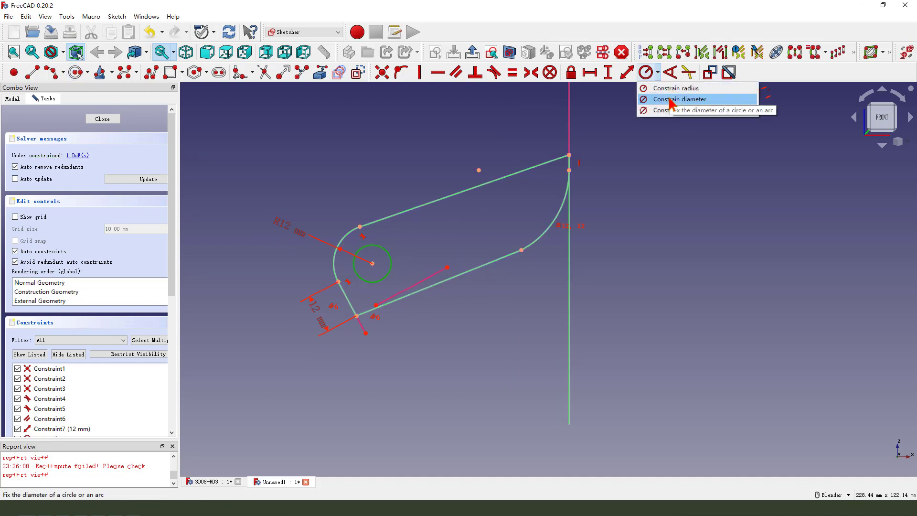
{"action": "left_click", "coordinate": [671, 100]}
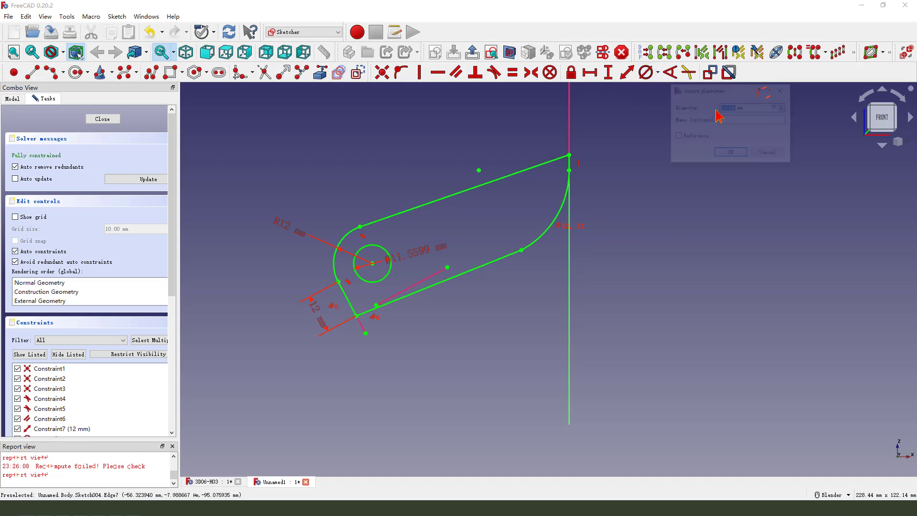
{"action": "type", "text": "10"}
{"action": "key", "text": "Return"}
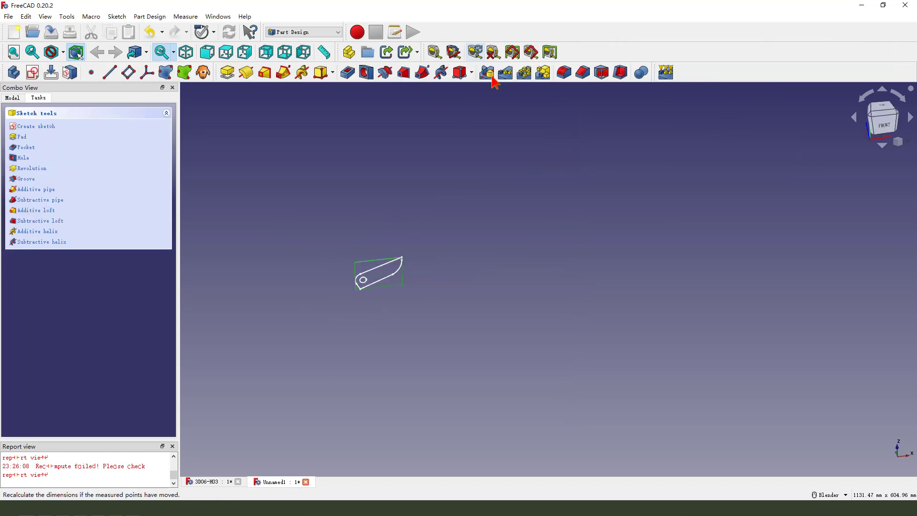
Pad the sketch 6 mm as a Dimension pad, symmetric to the sketch plane
{"action": "left_click", "coordinate": [227, 72]}
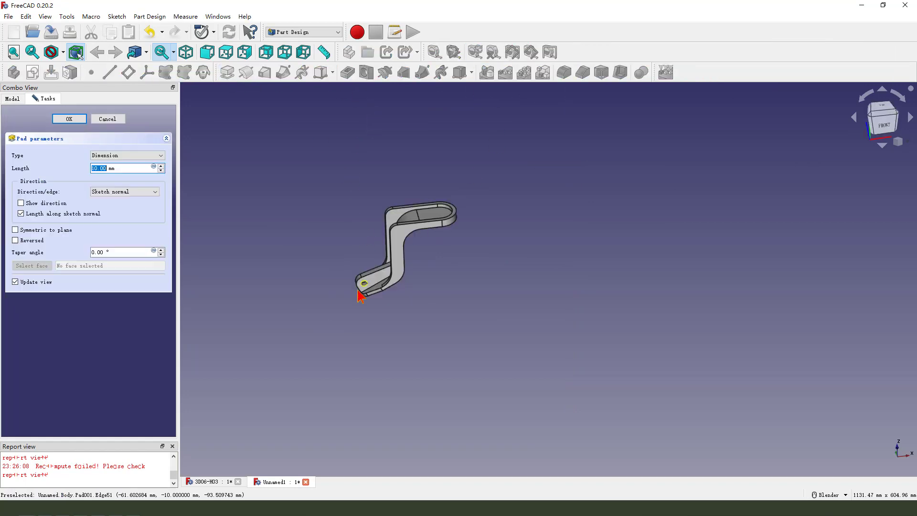
{"action": "scroll", "coordinate": [355, 299], "scroll_direction": "up", "scroll_amount": 4}
{"action": "middle_click_drag", "start_coordinate": [395, 305], "coordinate": [453, 268]}
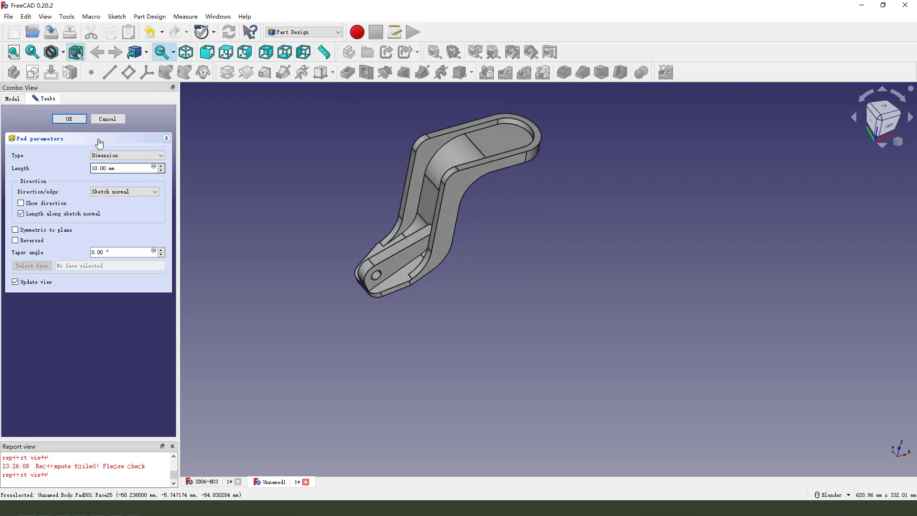
{"action": "left_click", "coordinate": [120, 157]}
{"action": "left_click", "coordinate": [108, 157]}
{"action": "left_click", "coordinate": [15, 230]}
{"action": "middle_click_drag", "start_coordinate": [290, 287], "coordinate": [348, 286]}
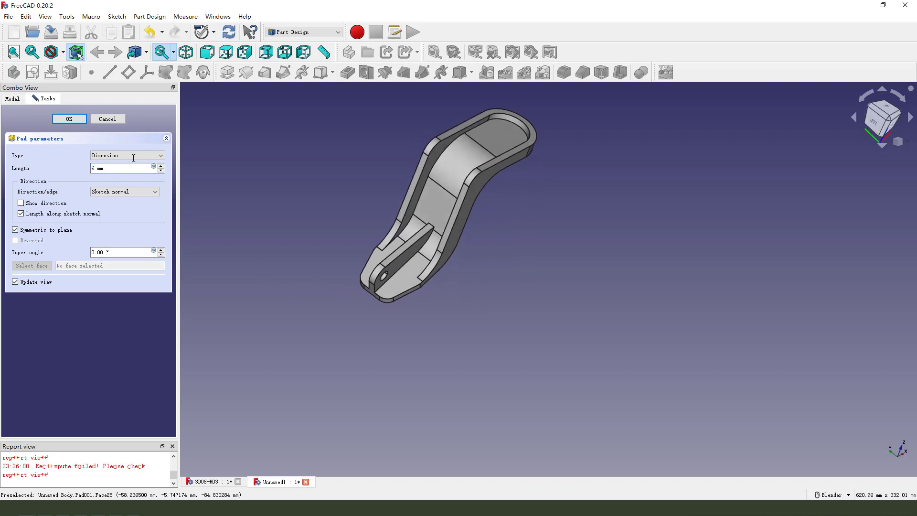
{"action": "key", "text": "Return"}
Orbit around the part and select the bracket's inner side face
{"action": "middle_click_drag", "start_coordinate": [319, 233], "coordinate": [430, 284]}
{"action": "middle_click_drag", "start_coordinate": [511, 212], "coordinate": [532, 226]}
{"action": "left_click", "coordinate": [449, 236]}
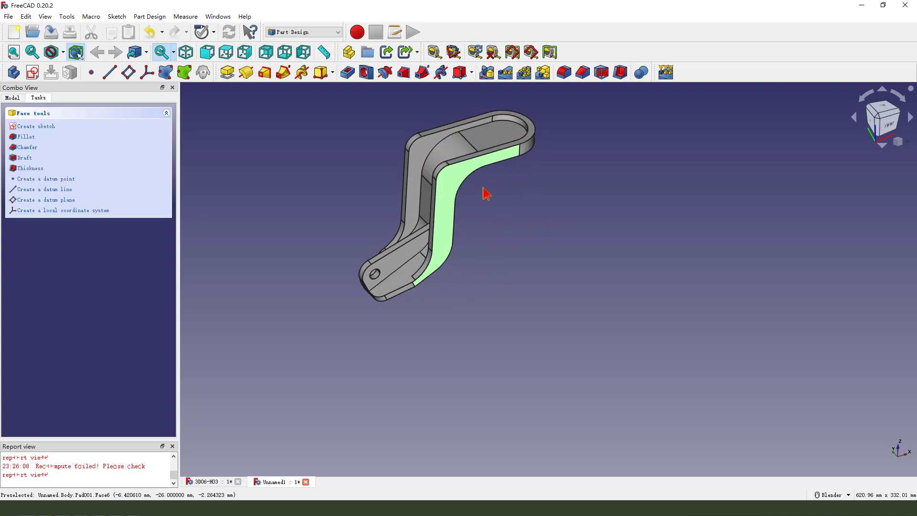
Start a sketch on the selected face with the top-left corner arc as reference, hiding Pad001
{"action": "left_click", "coordinate": [32, 72]}
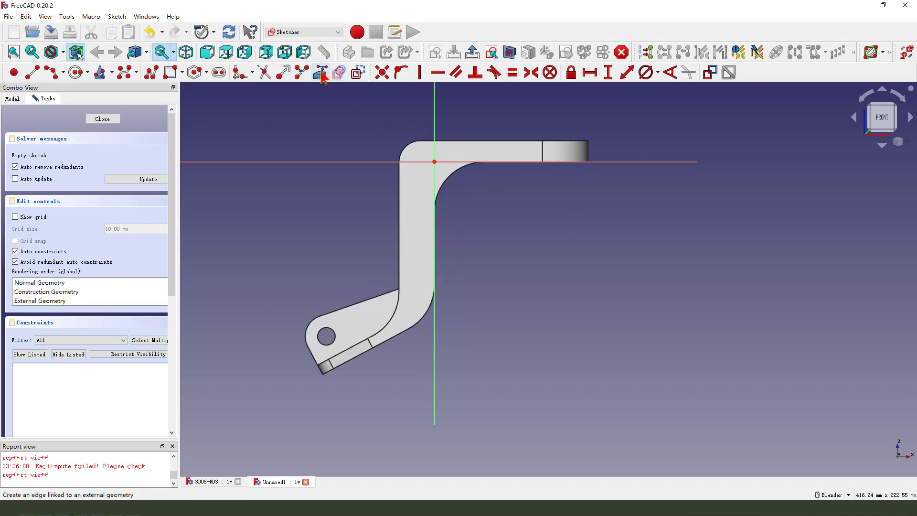
{"action": "left_click", "coordinate": [339, 72]}
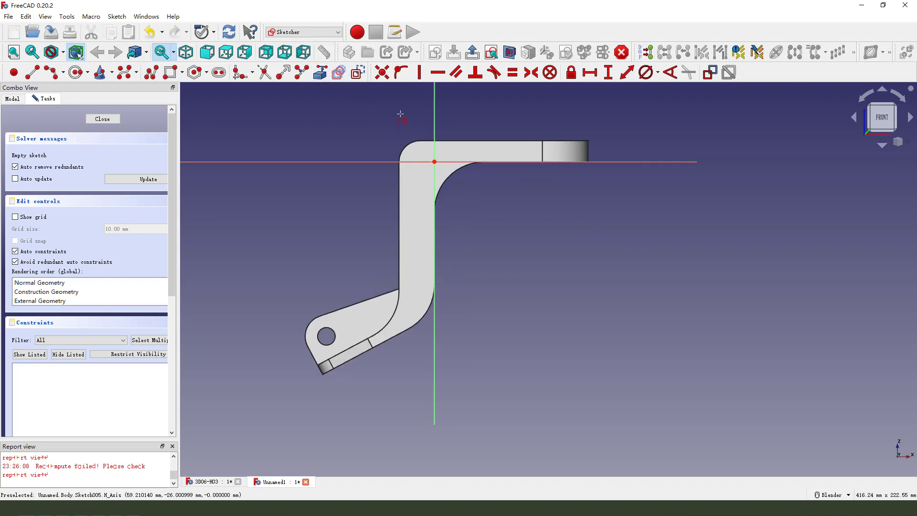
{"action": "left_click", "coordinate": [407, 145]}
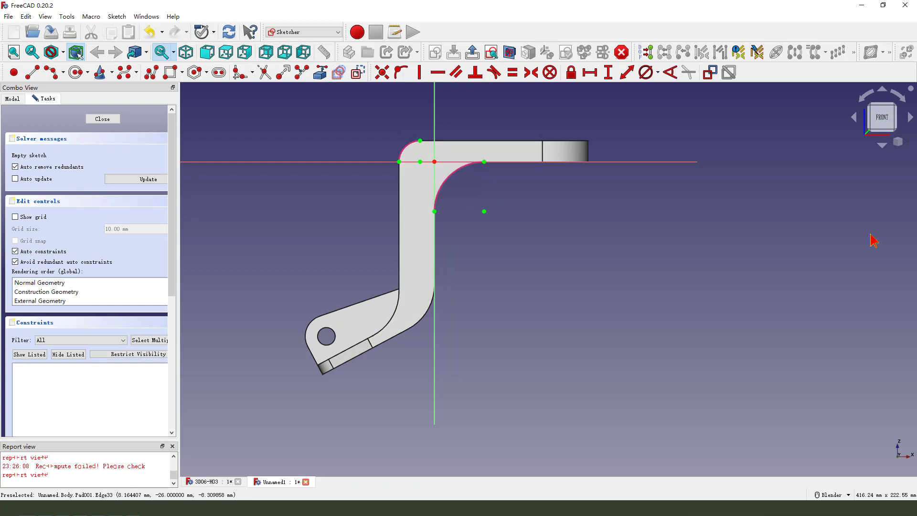
{"action": "left_click", "coordinate": [12, 99]}
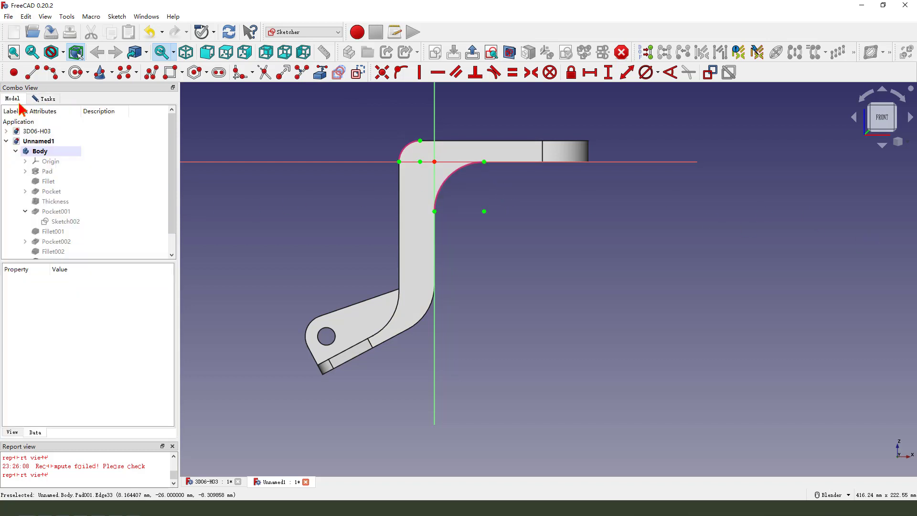
{"action": "left_click", "coordinate": [52, 242]}
{"action": "key", "text": "space"}
{"action": "scroll", "coordinate": [518, 164], "scroll_direction": "up", "scroll_amount": 2}
Draw a circle on the arc centre and a triangle of lines extending from it
{"action": "left_click", "coordinate": [76, 72]}
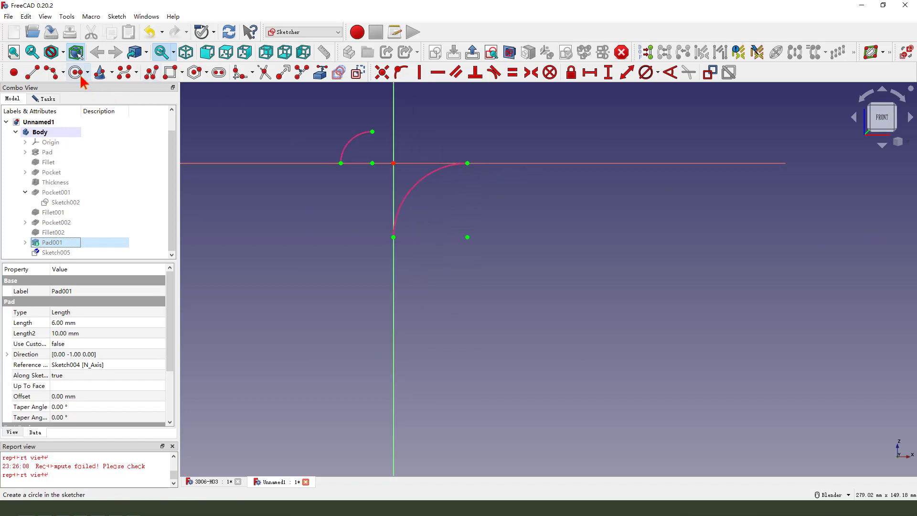
{"action": "left_click", "coordinate": [373, 164]}
{"action": "left_click", "coordinate": [387, 156]}
{"action": "left_click", "coordinate": [32, 72]}
{"action": "left_click", "coordinate": [380, 149]}
{"action": "left_click", "coordinate": [499, 204]}
{"action": "left_click", "coordinate": [359, 173]}
{"action": "left_click", "coordinate": [447, 261]}
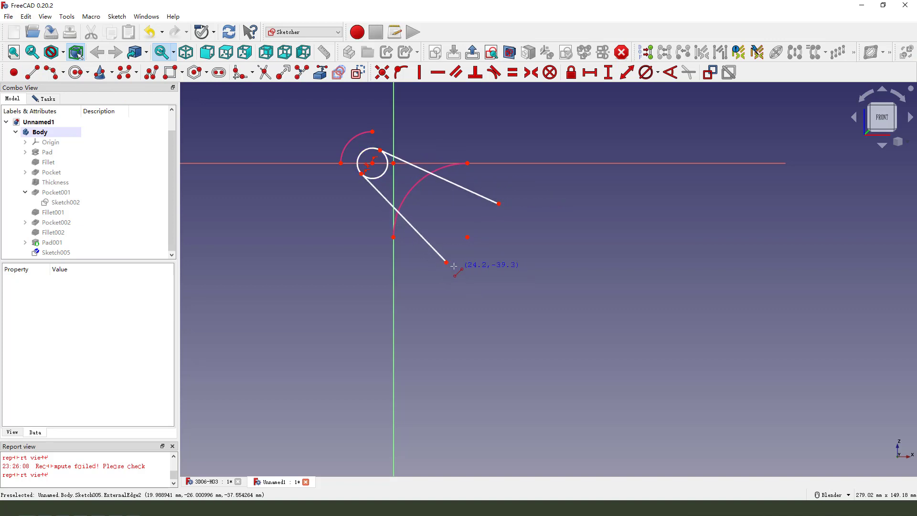
{"action": "left_click", "coordinate": [499, 203]}
{"action": "right_click", "coordinate": [518, 224]}
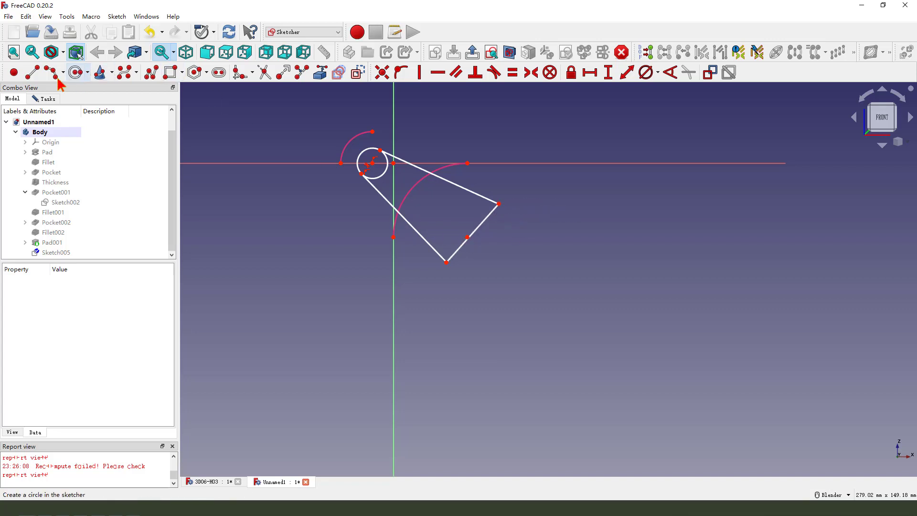
Add a construction centre line from the circle centre to the lower-right vertex
{"action": "left_click", "coordinate": [32, 72]}
{"action": "scroll", "coordinate": [373, 165], "scroll_direction": "up", "scroll_amount": 1}
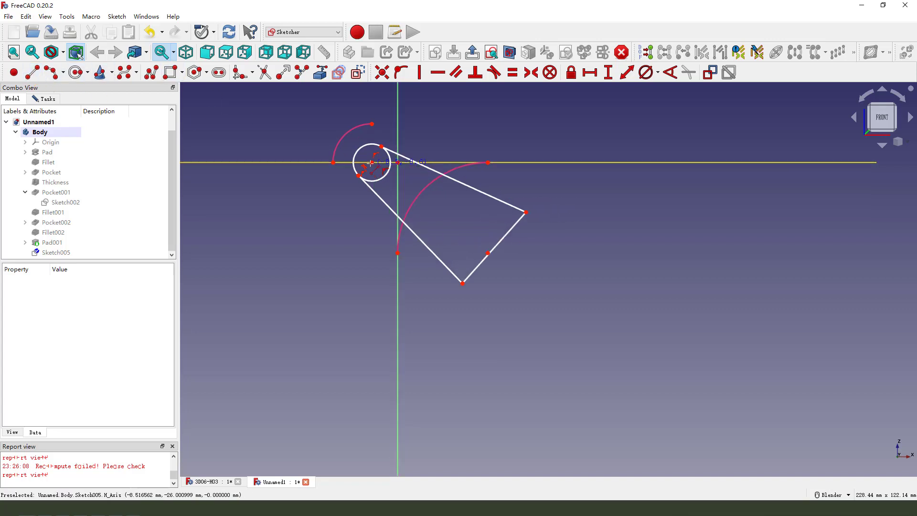
{"action": "left_click", "coordinate": [372, 163]}
{"action": "left_click", "coordinate": [487, 253]}
{"action": "left_click", "coordinate": [430, 208]}
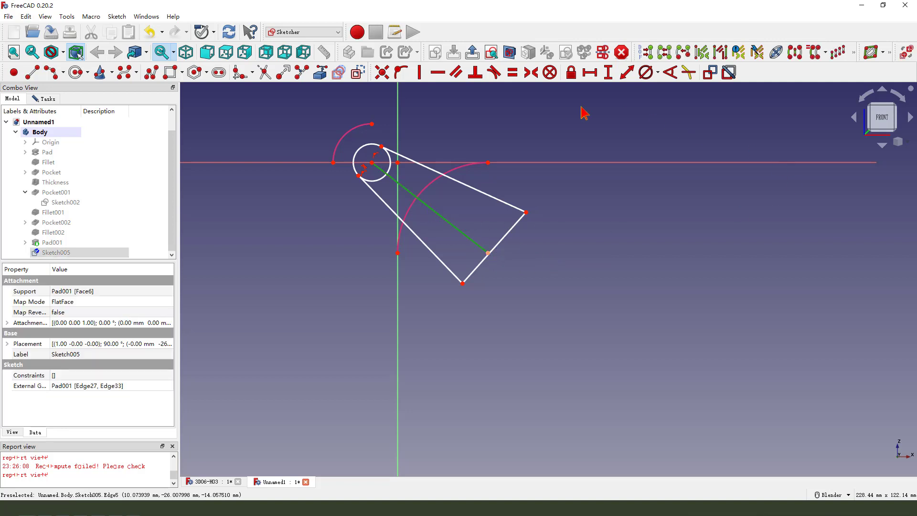
{"action": "left_click", "coordinate": [365, 74]}
Make the triangle's two vertices symmetric about the centre line and its right edge perpendicular to the arc
{"action": "scroll", "coordinate": [527, 261], "scroll_direction": "up", "scroll_amount": 1}
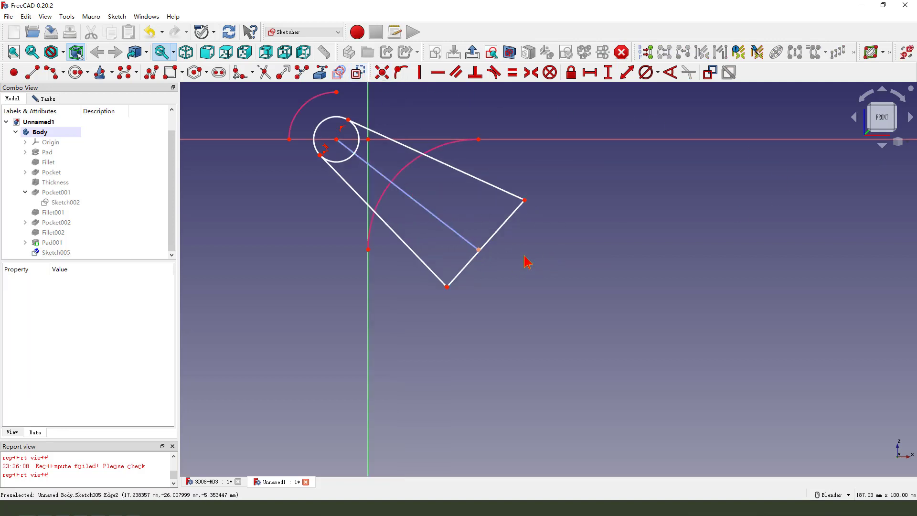
{"action": "left_click", "coordinate": [525, 200]}
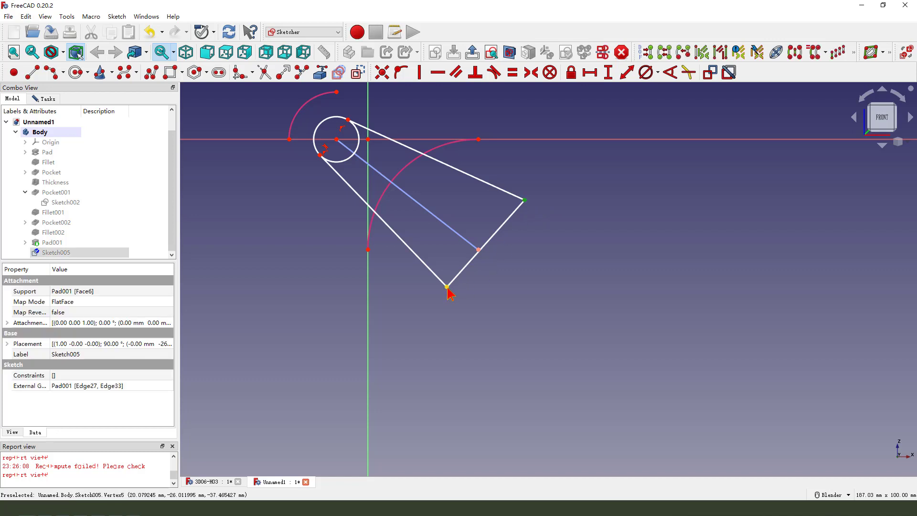
{"action": "left_click", "coordinate": [447, 287]}
{"action": "left_click", "coordinate": [466, 240]}
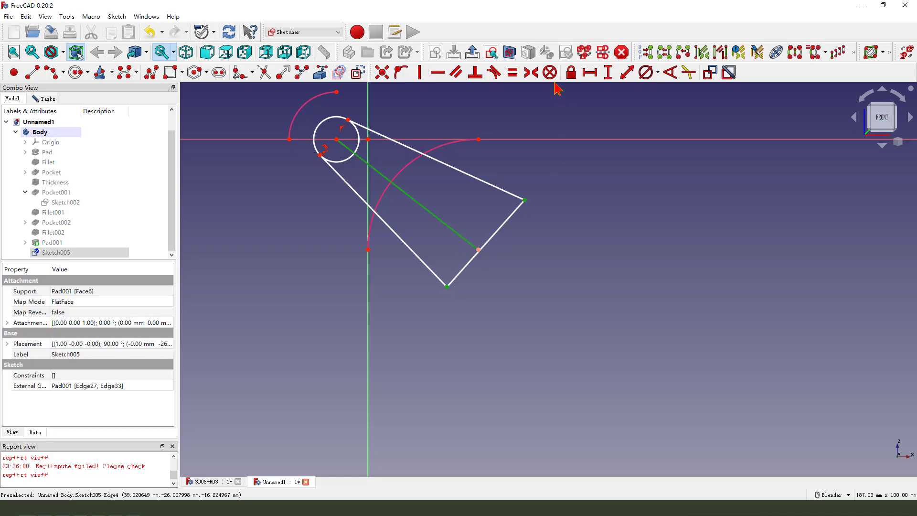
{"action": "left_click", "coordinate": [532, 72]}
{"action": "left_click", "coordinate": [505, 233]}
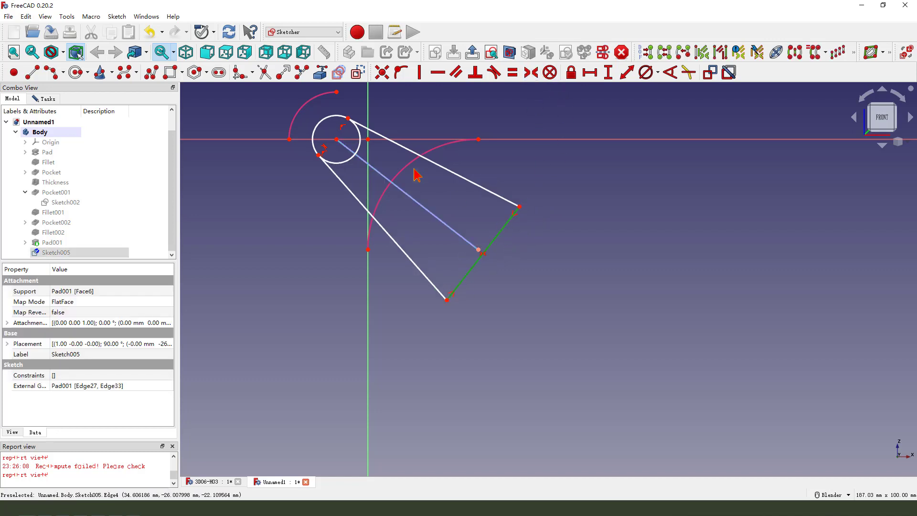
{"action": "left_click", "coordinate": [404, 172]}
{"action": "left_click", "coordinate": [483, 75]}
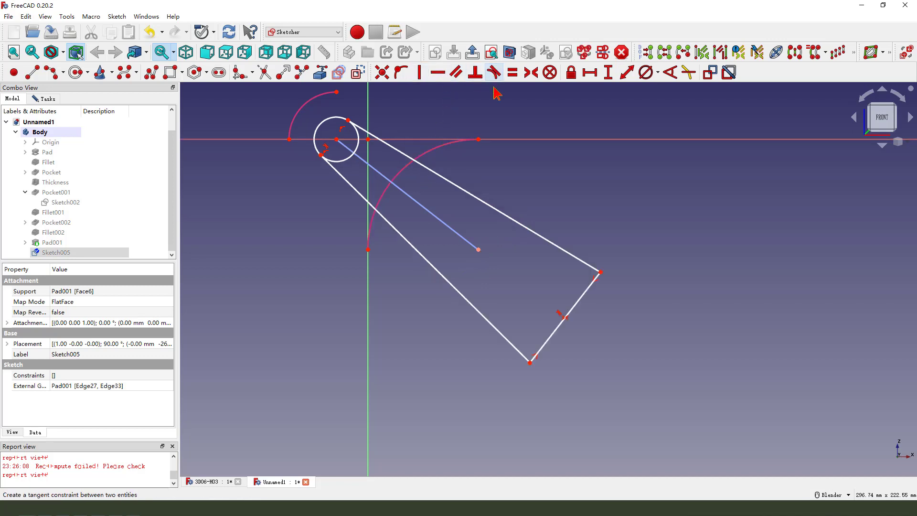
Replace the perpendicular constraint by making the triangle's side line tangent to the arc
{"action": "left_click", "coordinate": [150, 32]}
{"action": "left_click_drag", "start_coordinate": [501, 240], "coordinate": [405, 161]}
{"action": "left_click", "coordinate": [405, 162]}
{"action": "left_click", "coordinate": [403, 171]}
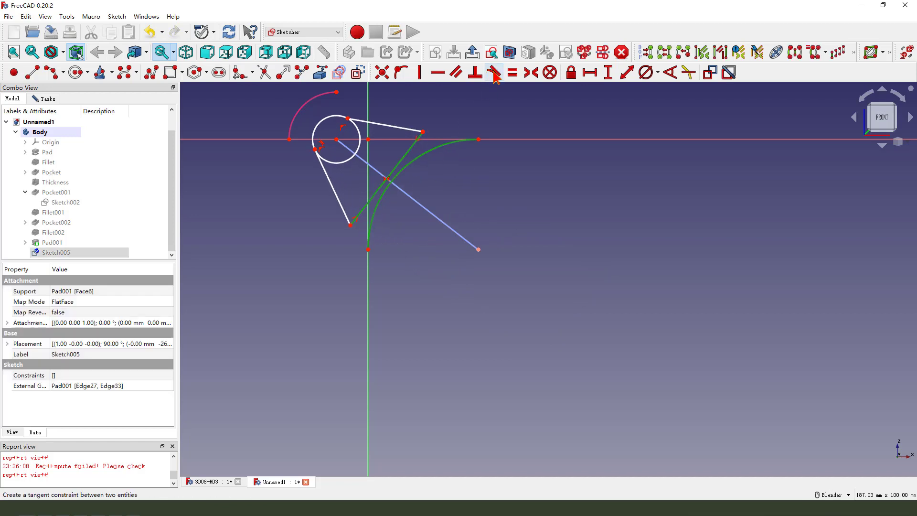
{"action": "left_click", "coordinate": [495, 74]}
Set a 38° angle between the triangle's top and left edges
{"action": "scroll", "coordinate": [461, 205], "scroll_direction": "down", "scroll_amount": 1}
{"action": "left_click", "coordinate": [410, 141]}
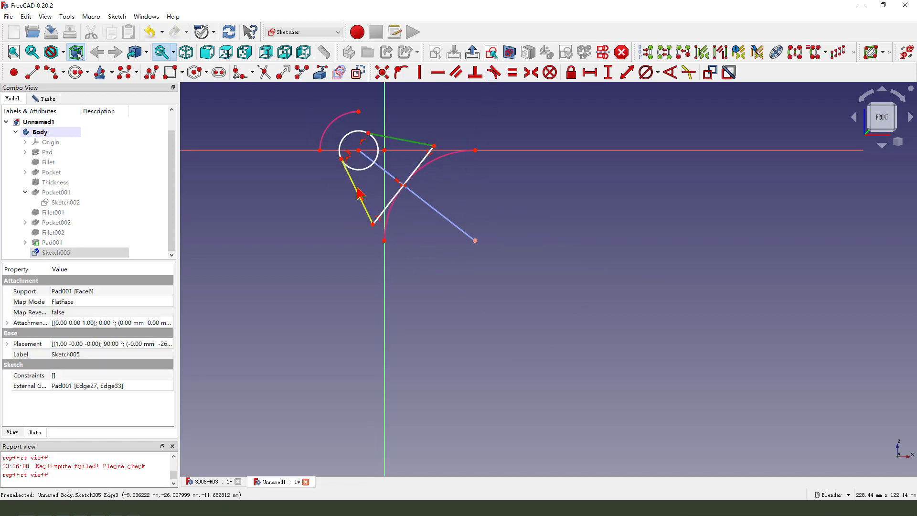
{"action": "left_click", "coordinate": [359, 193]}
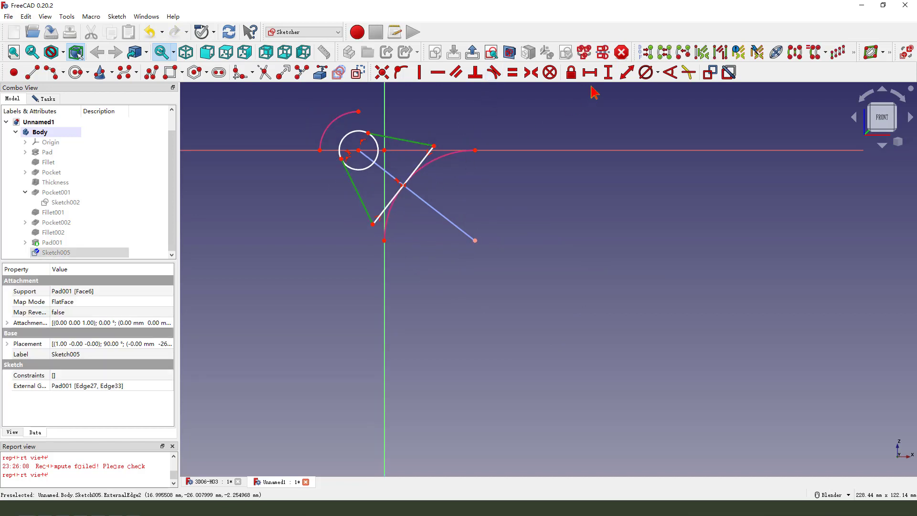
{"action": "left_click", "coordinate": [673, 76]}
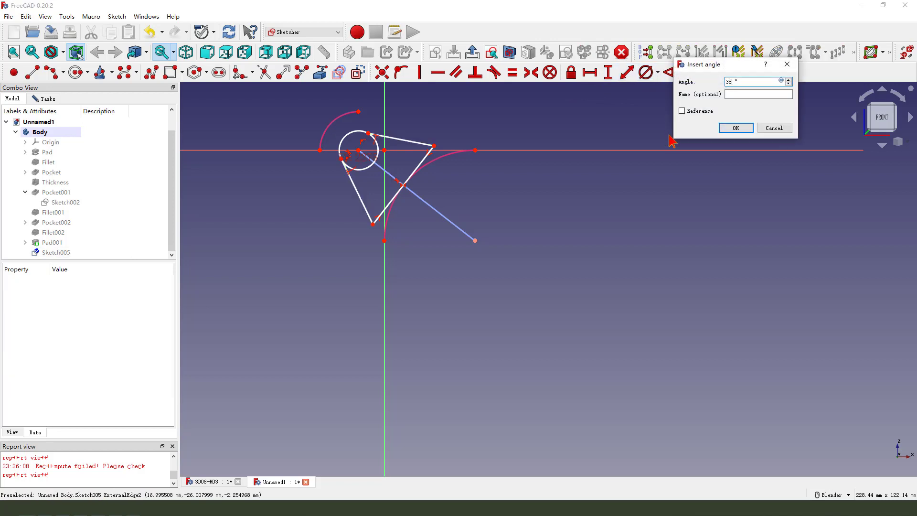
{"action": "type", "text": "38"}
{"action": "key", "text": "Return"}
Give the circle a 16 mm diameter and make the upper triangle line tangent to it
{"action": "scroll", "coordinate": [321, 96], "scroll_direction": "up", "scroll_amount": 3}
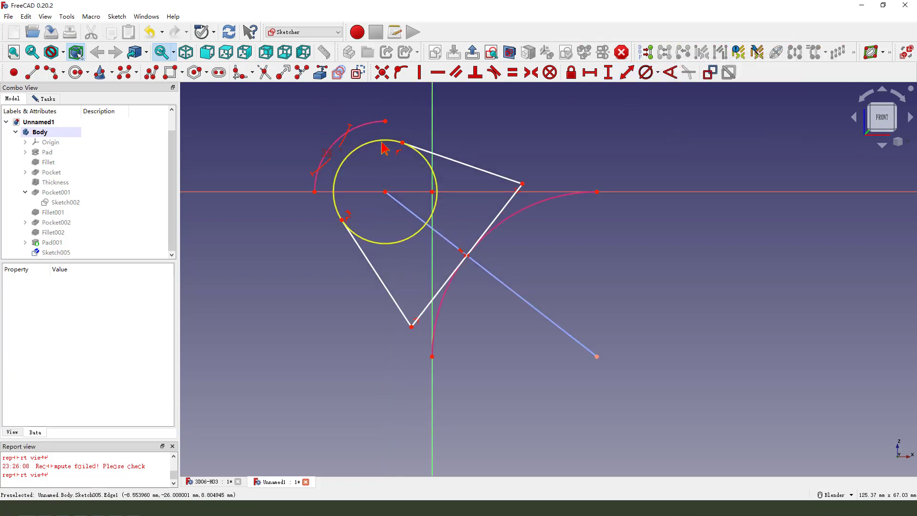
{"action": "left_click", "coordinate": [383, 143]}
{"action": "left_click", "coordinate": [647, 73]}
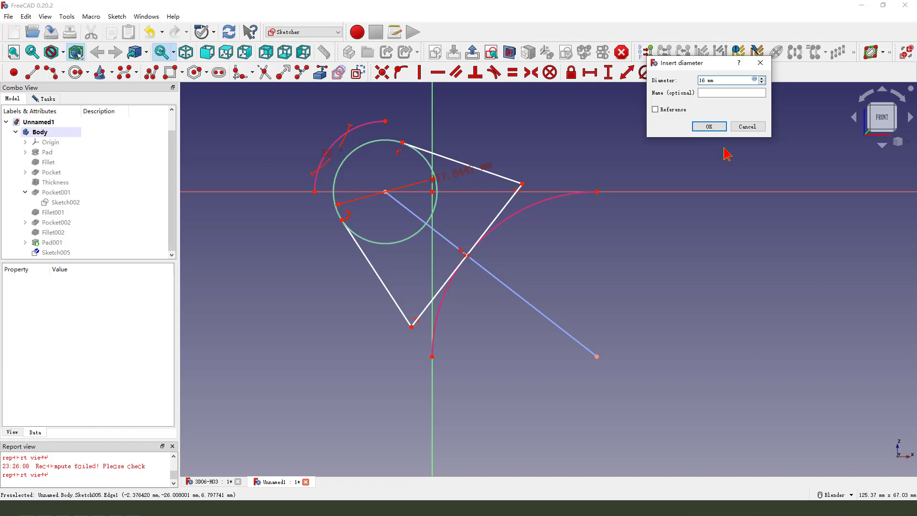
{"action": "key", "text": "Return"}
{"action": "left_click", "coordinate": [416, 156]}
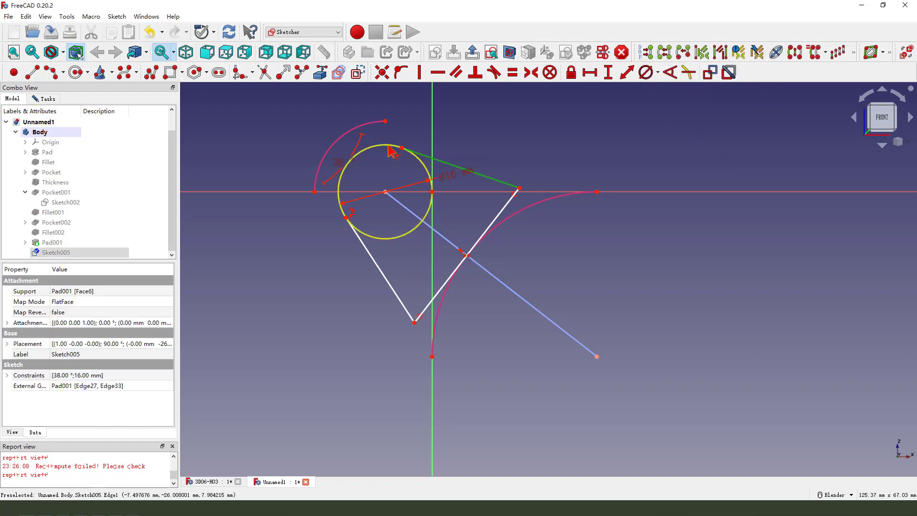
{"action": "left_click", "coordinate": [425, 166]}
{"action": "left_click", "coordinate": [493, 73]}
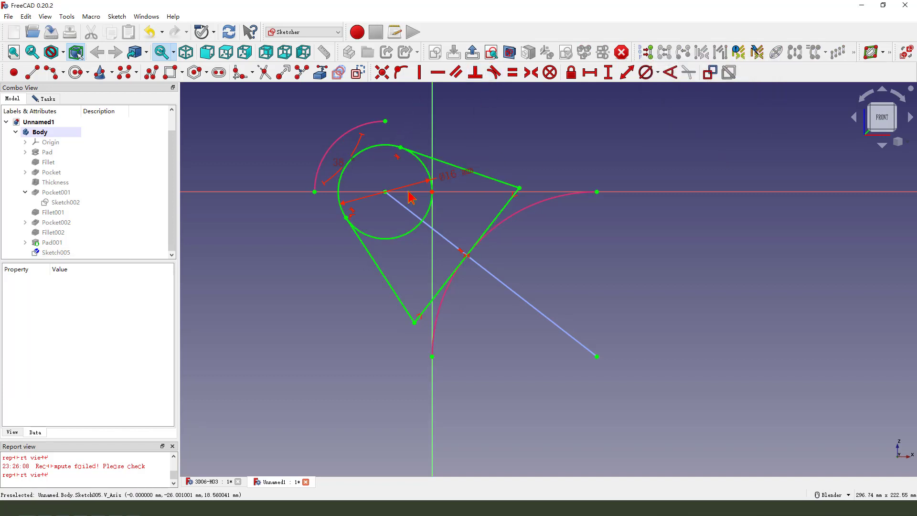
Trim away the circle's arcs between the lines to leave a rounded tip
{"action": "left_click", "coordinate": [265, 74]}
{"action": "left_click", "coordinate": [425, 167]}
{"action": "left_click", "coordinate": [406, 236]}
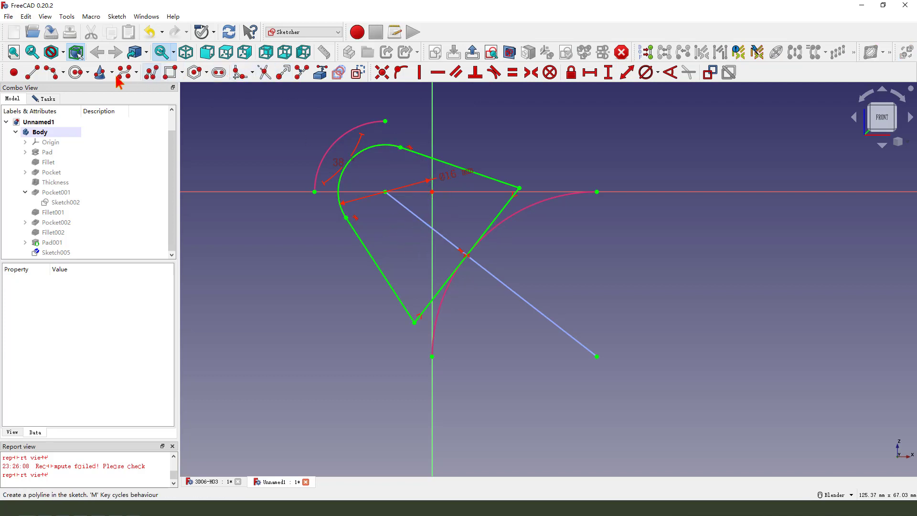
{"action": "scroll", "coordinate": [389, 192], "scroll_direction": "down", "scroll_amount": 1}
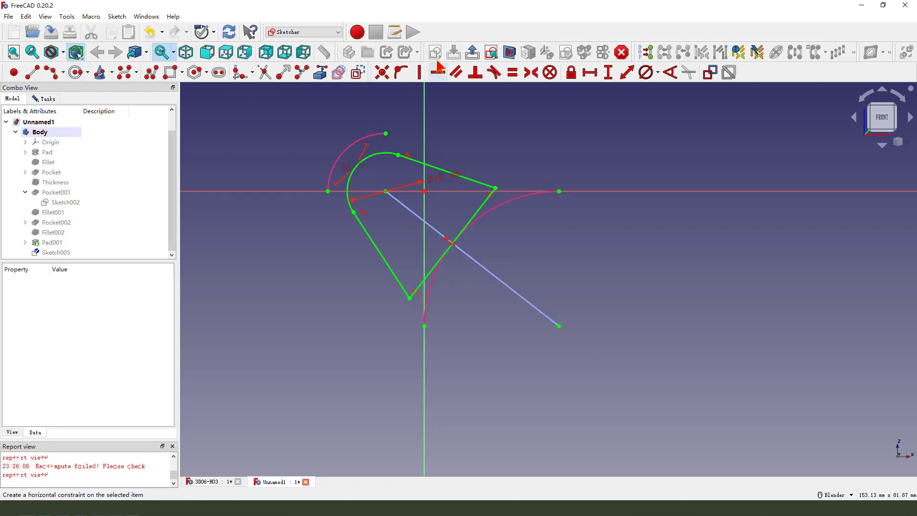
Pad the gusset sketch reversed, Up to face, stopping at the bracket's inner face
{"action": "left_click", "coordinate": [472, 52]}
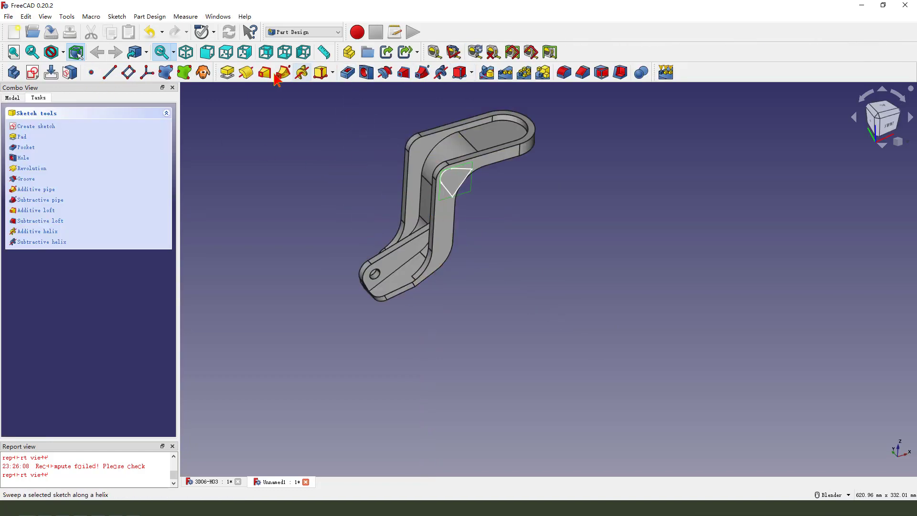
{"action": "left_click", "coordinate": [228, 73]}
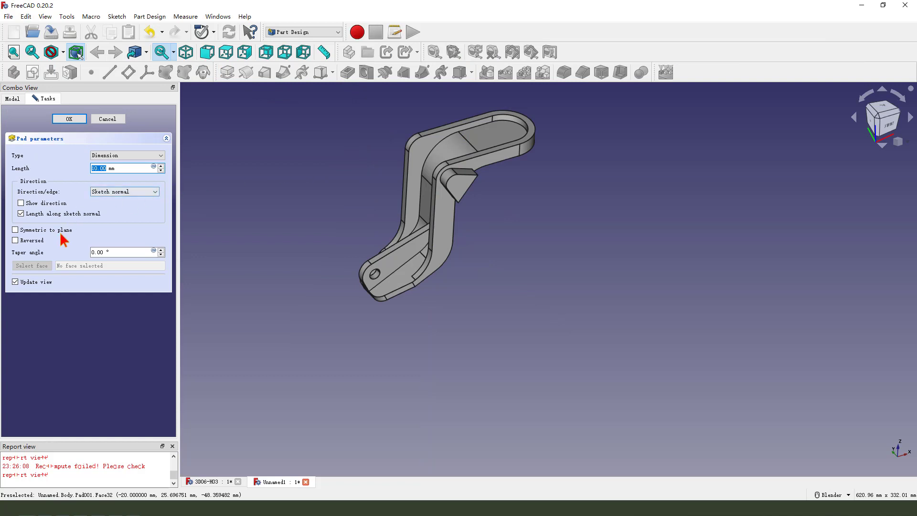
{"action": "left_click", "coordinate": [15, 240]}
{"action": "middle_click_drag", "start_coordinate": [307, 190], "coordinate": [241, 172]}
{"action": "left_click", "coordinate": [123, 156]}
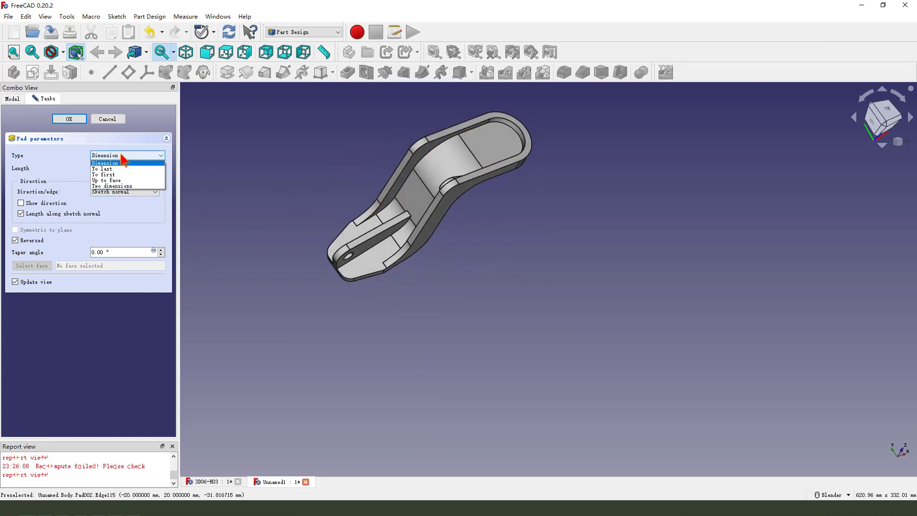
{"action": "left_click", "coordinate": [123, 182]}
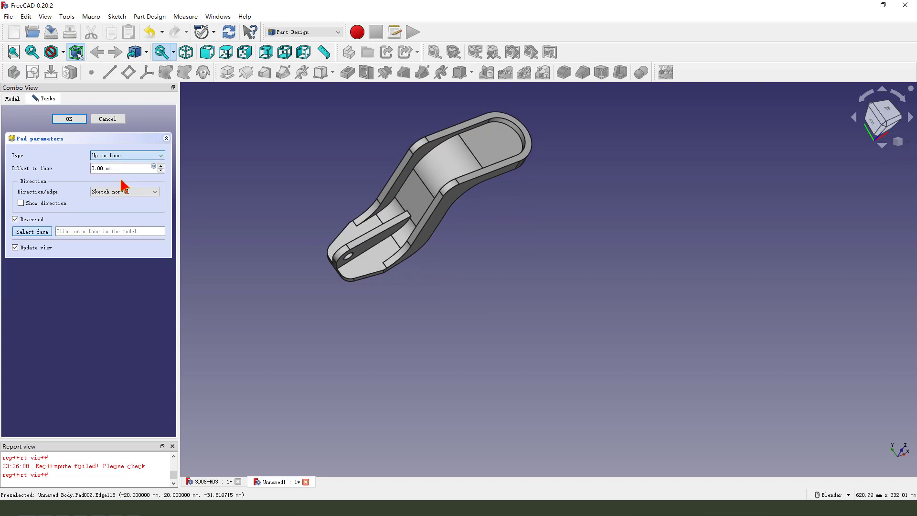
{"action": "left_click", "coordinate": [421, 160]}
{"action": "middle_click_drag", "start_coordinate": [421, 159], "coordinate": [430, 188]}
{"action": "left_click", "coordinate": [77, 121]}
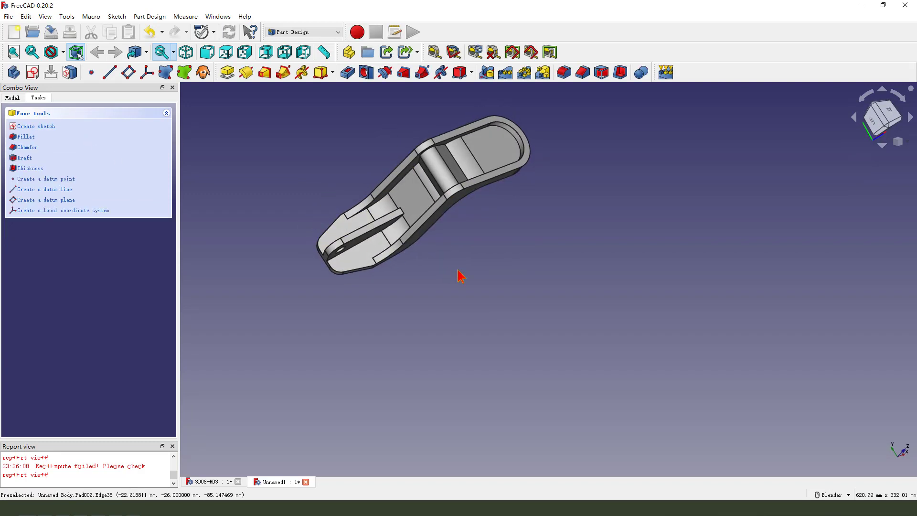
Start a sketch on the curved side face and reference the top-left fillet arc
{"action": "middle_click_drag", "start_coordinate": [459, 274], "coordinate": [467, 227]}
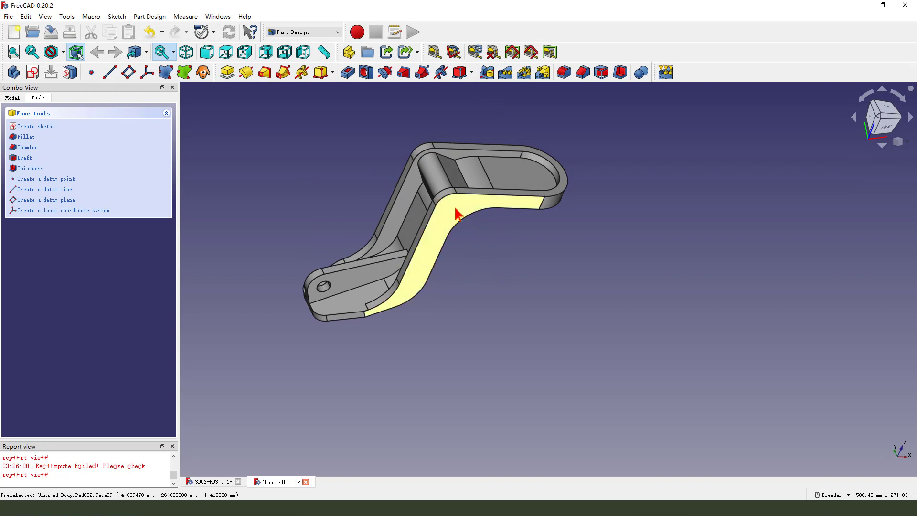
{"action": "left_click", "coordinate": [458, 208]}
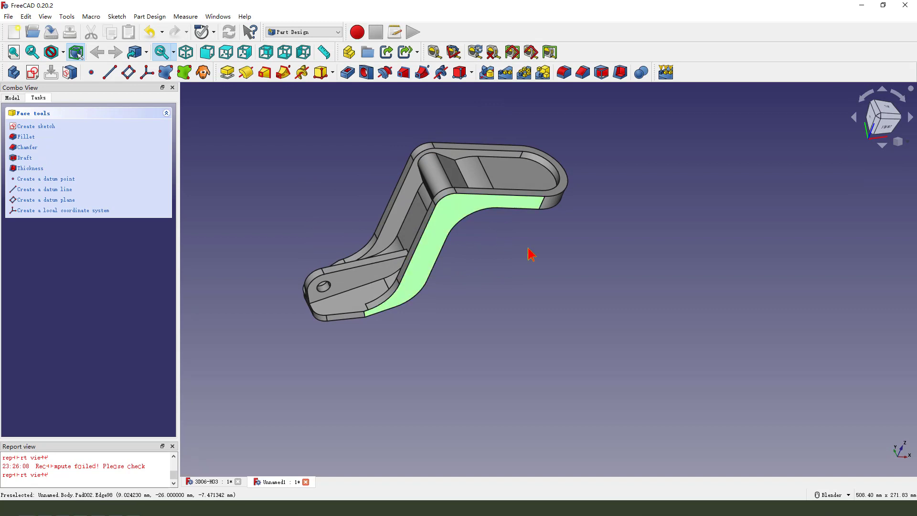
{"action": "left_click", "coordinate": [33, 74]}
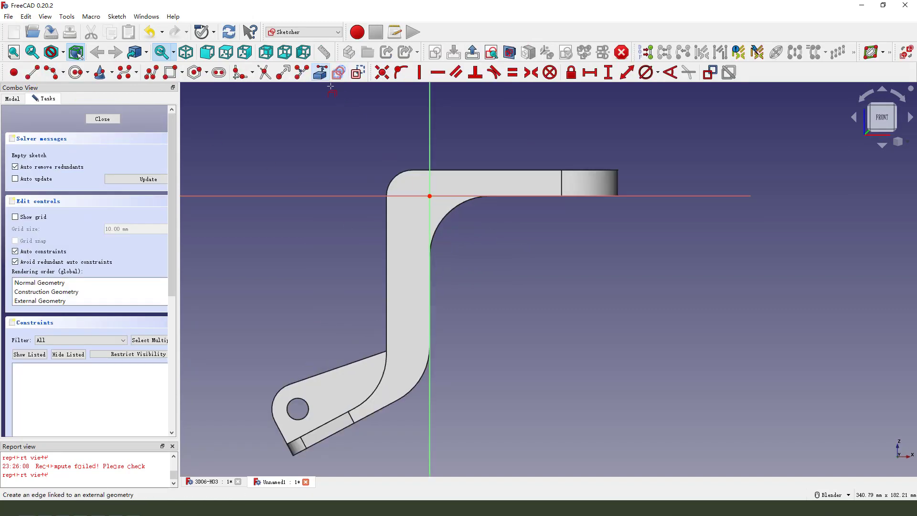
{"action": "left_click", "coordinate": [395, 177]}
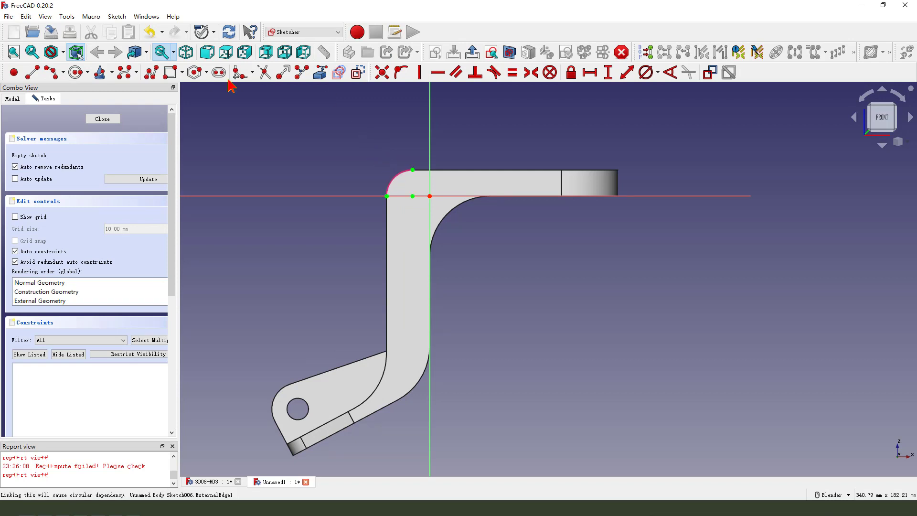
Draw a circle centred on the fillet arc, give it a 10 mm diameter, and close the sketch
{"action": "left_click", "coordinate": [76, 73]}
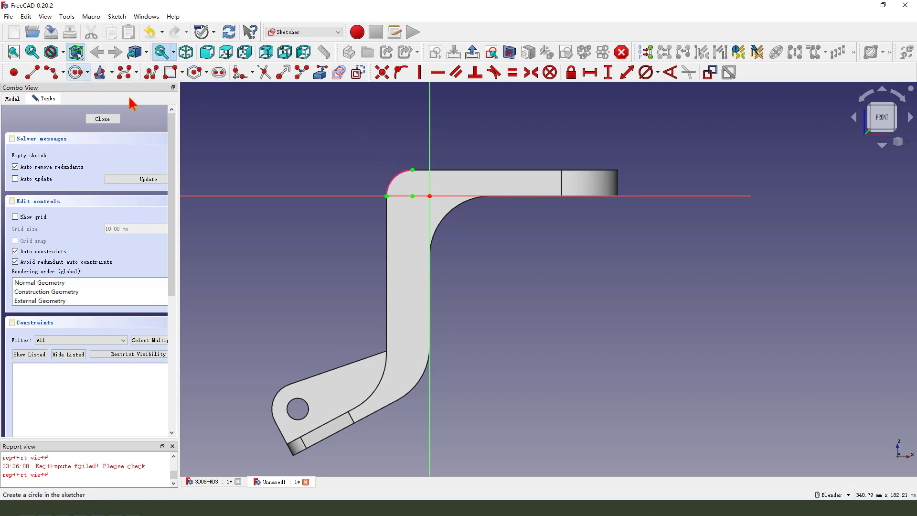
{"action": "left_click", "coordinate": [412, 196]}
{"action": "left_click", "coordinate": [420, 204]}
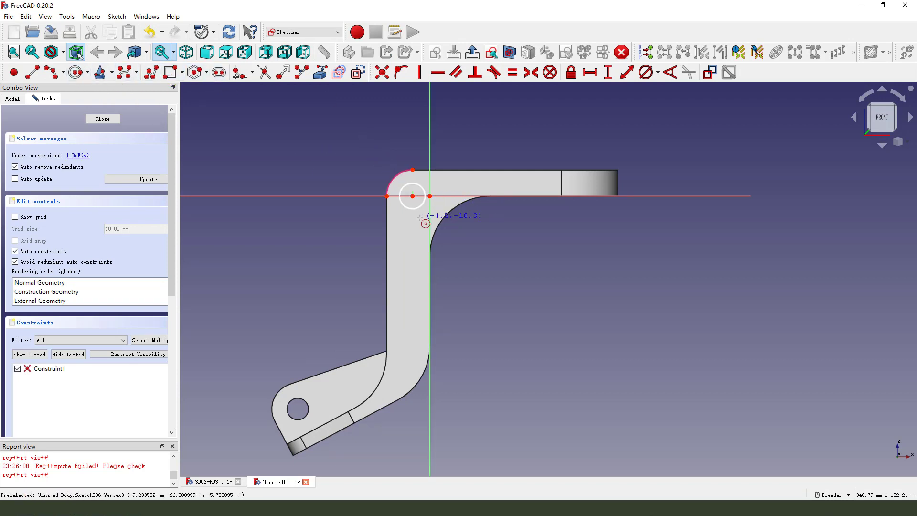
{"action": "left_click", "coordinate": [420, 187]}
{"action": "left_click", "coordinate": [420, 192]}
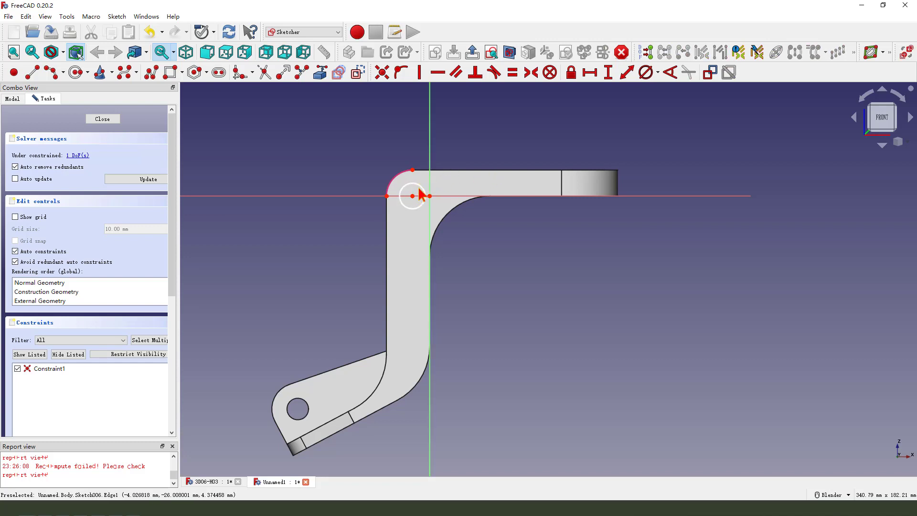
{"action": "left_click", "coordinate": [645, 73]}
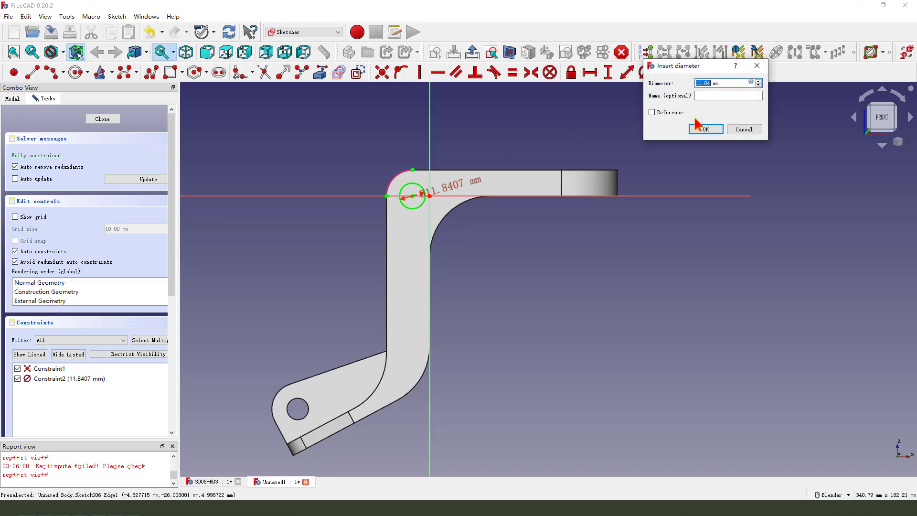
{"action": "type", "text": "10"}
{"action": "key", "text": "Return"}
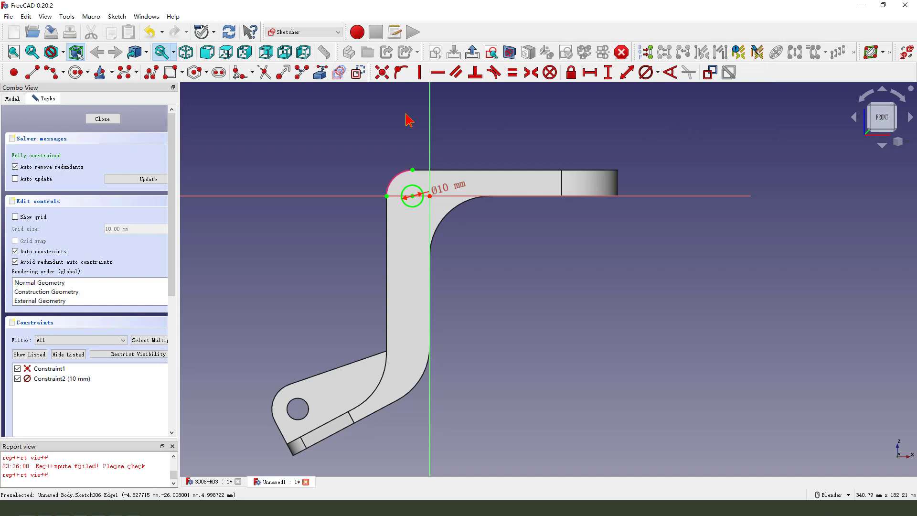
{"action": "left_click", "coordinate": [472, 51]}
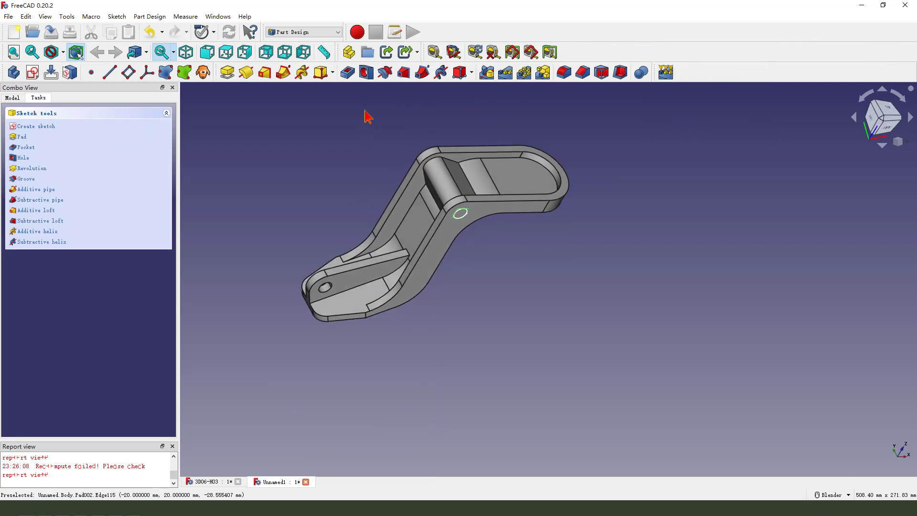
Pocket the 10 mm circle Through all to cut the hole in the top bend
{"action": "left_click", "coordinate": [348, 72]}
{"action": "middle_click_drag", "start_coordinate": [421, 229], "coordinate": [455, 264]}
{"action": "left_click", "coordinate": [128, 156]}
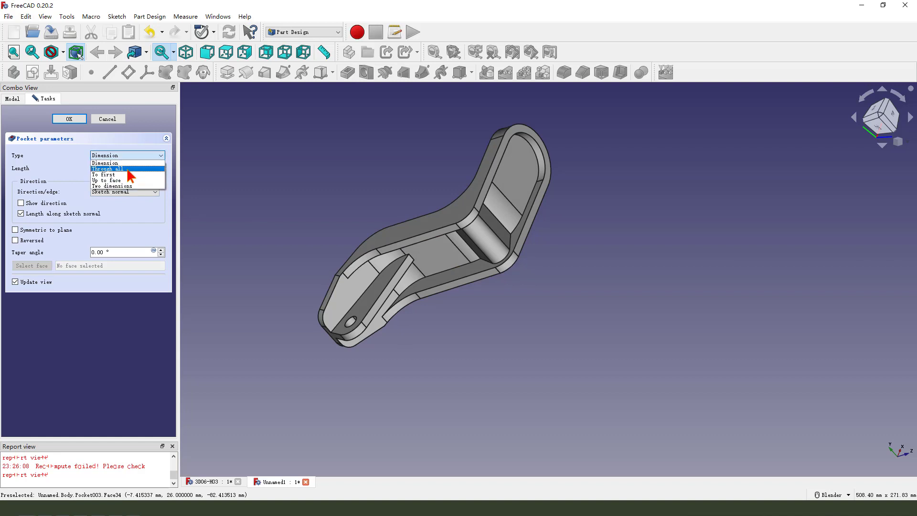
{"action": "left_click", "coordinate": [128, 168]}
{"action": "mouse_move", "coordinate": [461, 276]}
{"action": "middle_mouse_down"}
{"action": "mouse_move", "coordinate": [401, 239]}
{"action": "mouse_move", "coordinate": [486, 280]}
{"action": "mouse_move", "coordinate": [454, 260]}
{"action": "mouse_move", "coordinate": [472, 273]}
{"action": "middle_mouse_up"}
{"action": "left_click", "coordinate": [75, 118]}
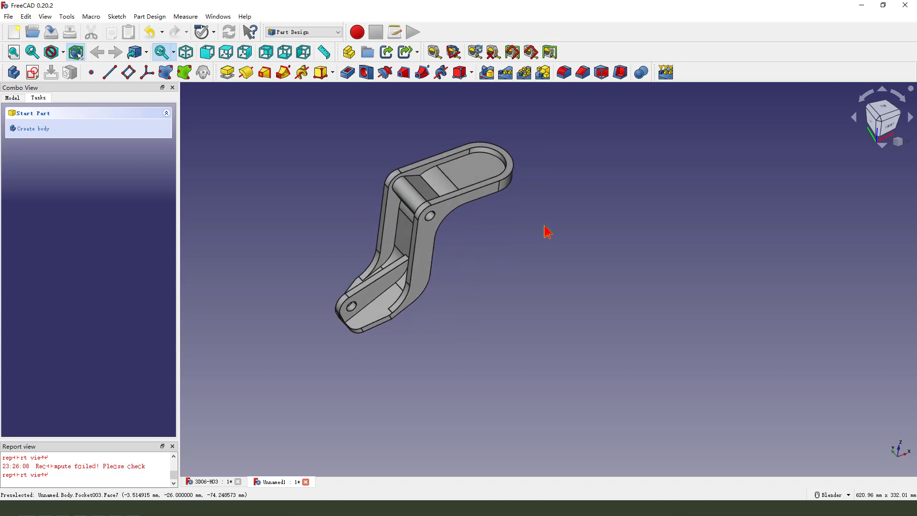
Start a sketch on the top rim face and draw a slot along the horizontal axis
{"action": "left_click", "coordinate": [458, 152]}
{"action": "left_click", "coordinate": [32, 72]}
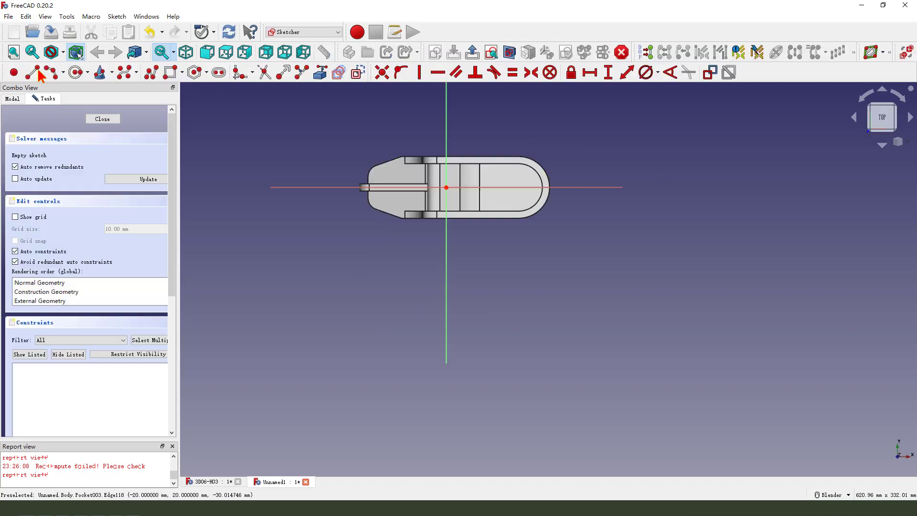
{"action": "scroll", "coordinate": [510, 153], "scroll_direction": "up", "scroll_amount": 1}
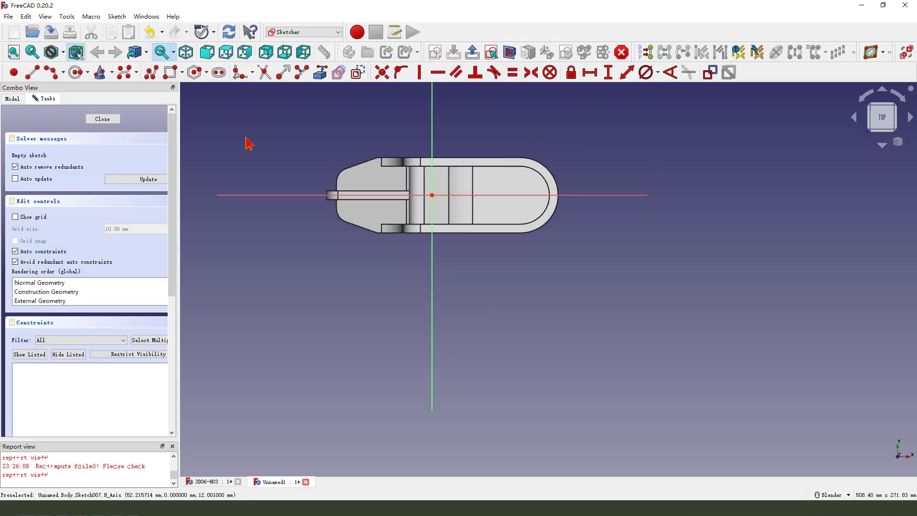
{"action": "left_click", "coordinate": [218, 72]}
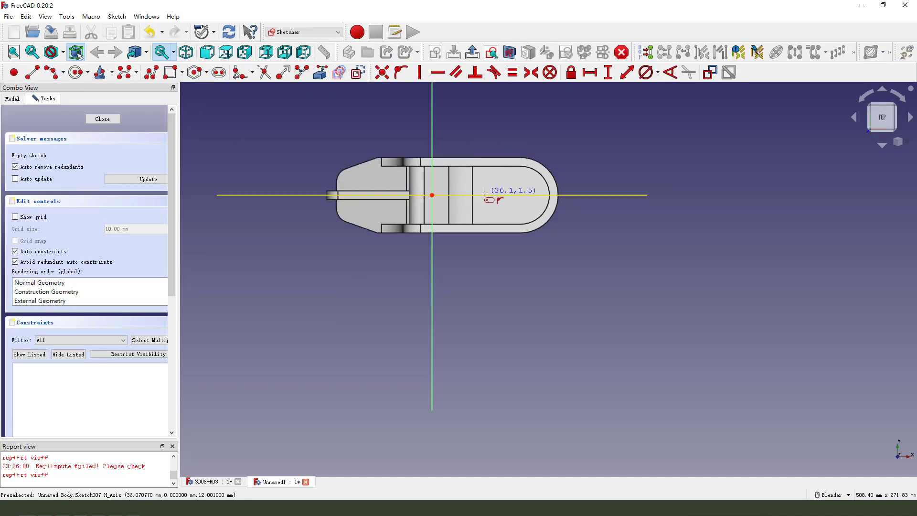
{"action": "left_click", "coordinate": [486, 194]}
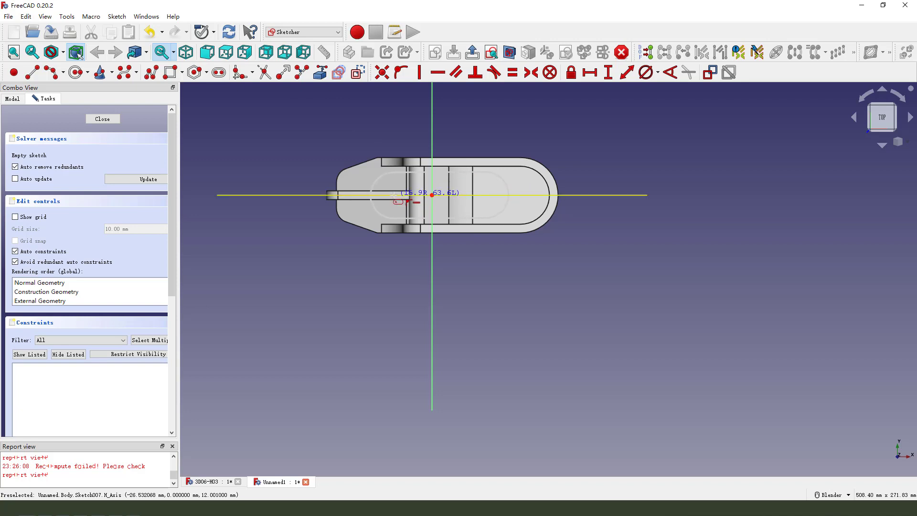
{"action": "left_click", "coordinate": [393, 195]}
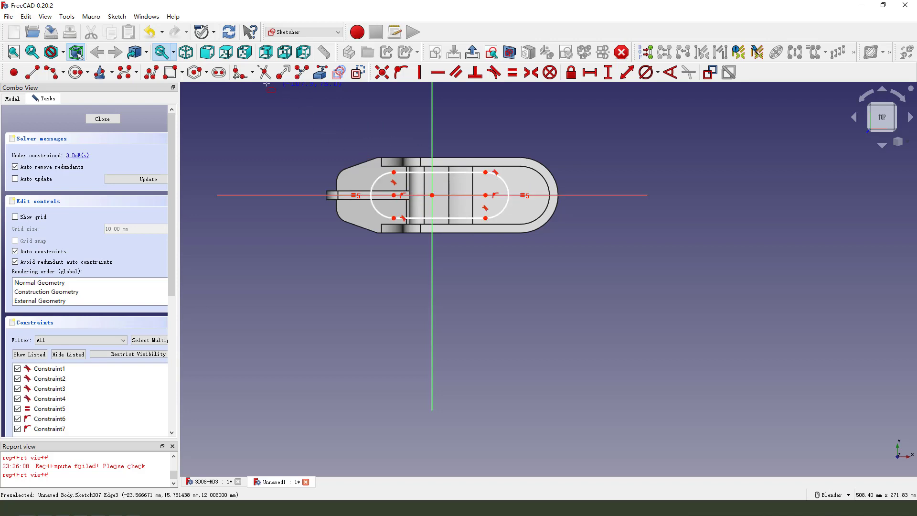
{"action": "left_click", "coordinate": [222, 78]}
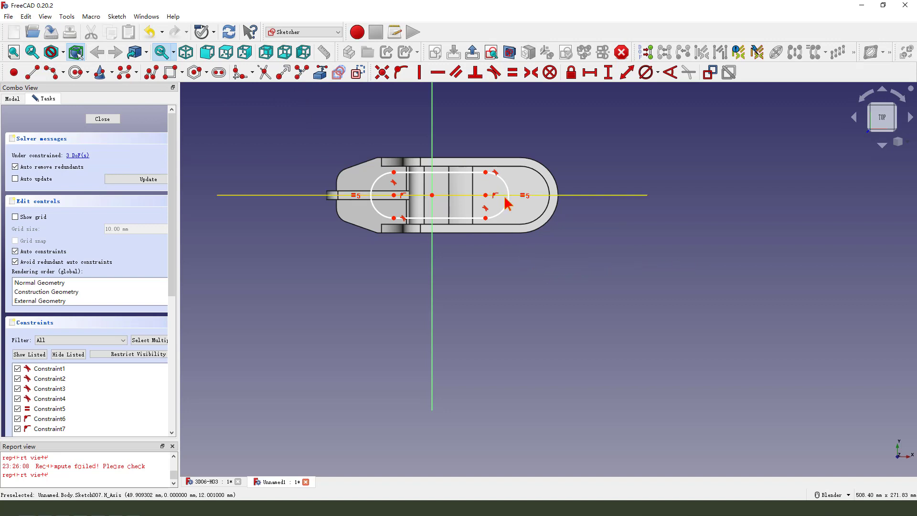
{"action": "scroll", "coordinate": [541, 150], "scroll_direction": "up", "scroll_amount": 1}
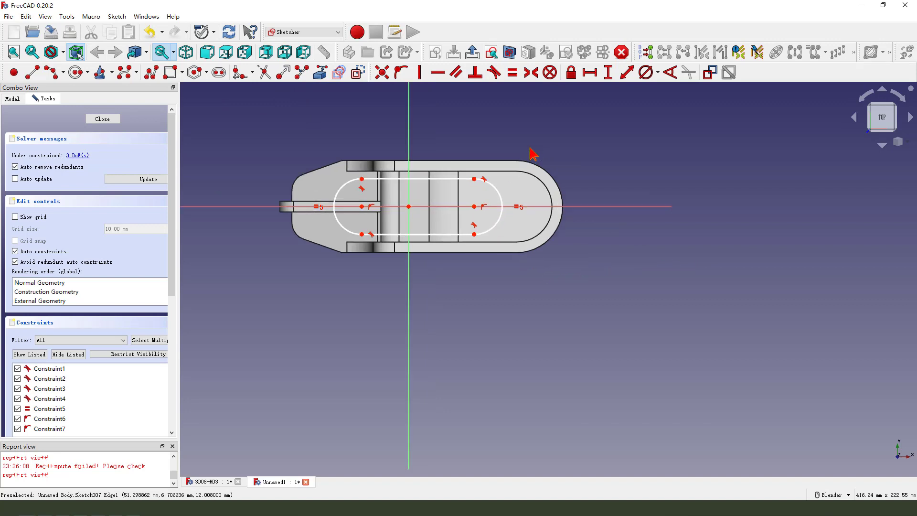
Add a 20 mm vertical distance between the slot's edge endpoints as its width
{"action": "left_click", "coordinate": [474, 179]}
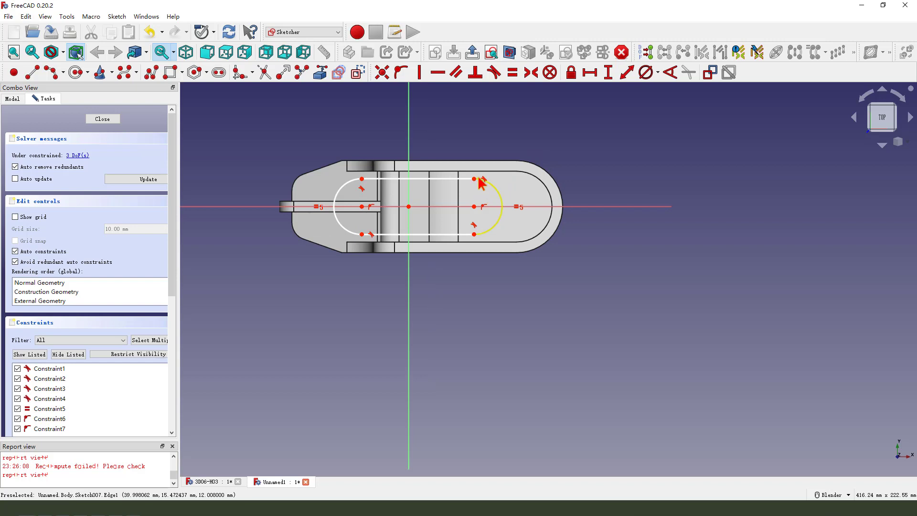
{"action": "left_click", "coordinate": [475, 235]}
{"action": "left_click", "coordinate": [609, 73]}
{"action": "type", "text": "20"}
{"action": "key", "text": "Return"}
{"action": "scroll", "coordinate": [595, 265], "scroll_direction": "up", "scroll_amount": 1}
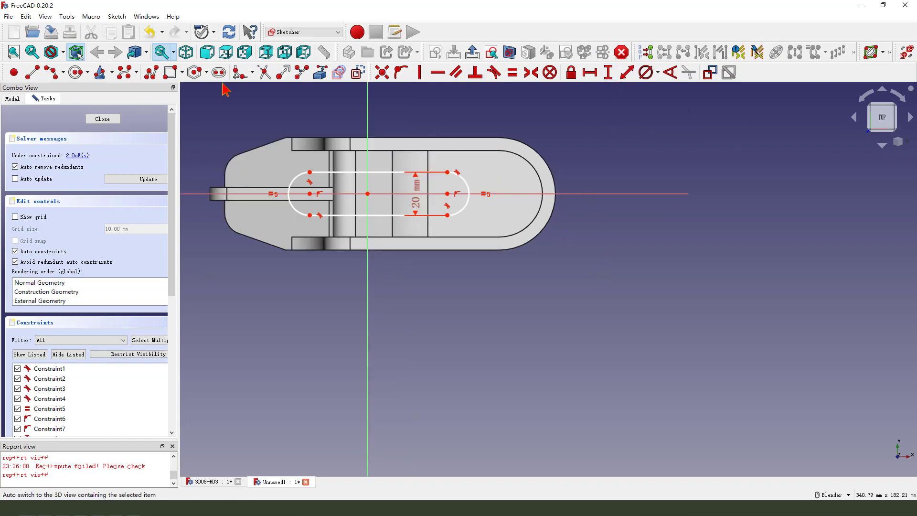
Reference the outer rounded edge and constrain the slot's end point onto that arc and the horizontal axis
{"action": "left_click", "coordinate": [320, 72]}
{"action": "left_click", "coordinate": [549, 167]}
{"action": "scroll", "coordinate": [540, 227], "scroll_direction": "up", "scroll_amount": 1}
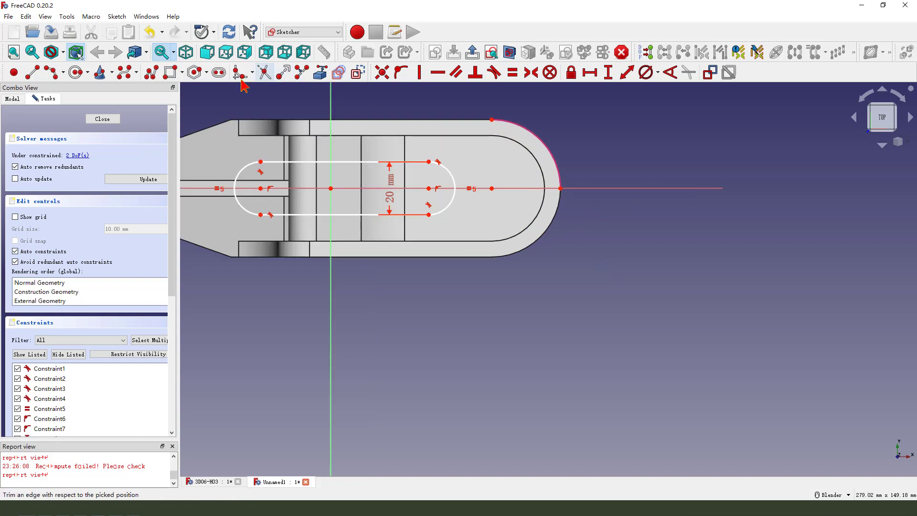
{"action": "scroll", "coordinate": [472, 195], "scroll_direction": "up", "scroll_amount": 1}
{"action": "right_click", "coordinate": [466, 174]}
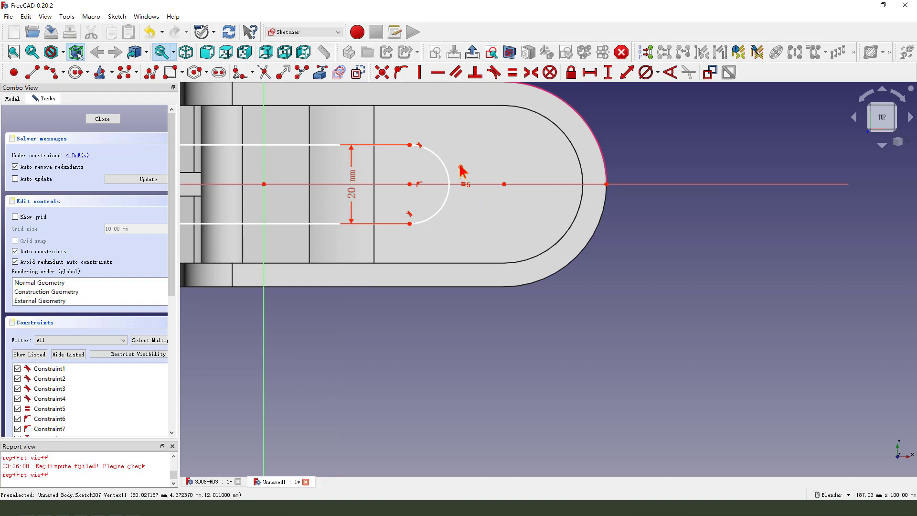
{"action": "left_click", "coordinate": [461, 167]}
{"action": "left_click", "coordinate": [449, 181]}
{"action": "left_click", "coordinate": [481, 185]}
{"action": "left_click", "coordinate": [401, 74]}
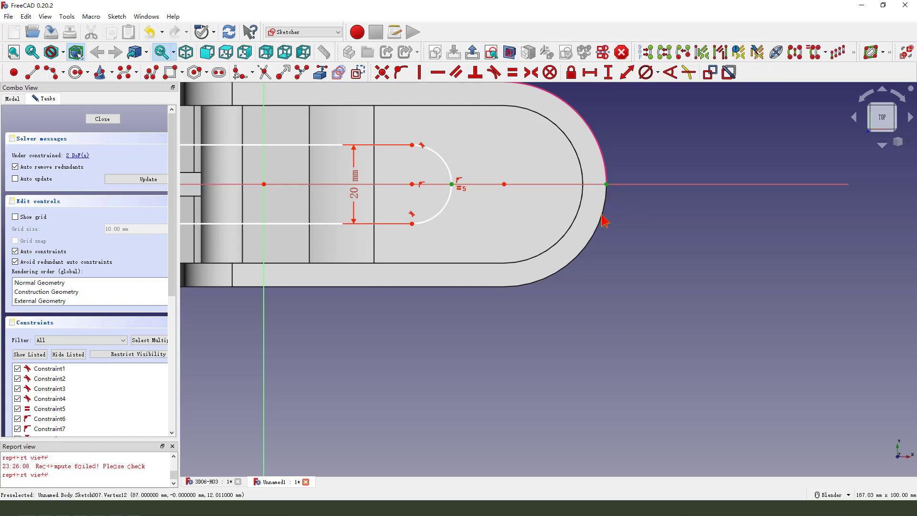
Set the slot end's horizontal distance from the arc tip to 45 mm
{"action": "scroll", "coordinate": [602, 224], "scroll_direction": "down", "scroll_amount": 2}
{"action": "left_click", "coordinate": [589, 73]}
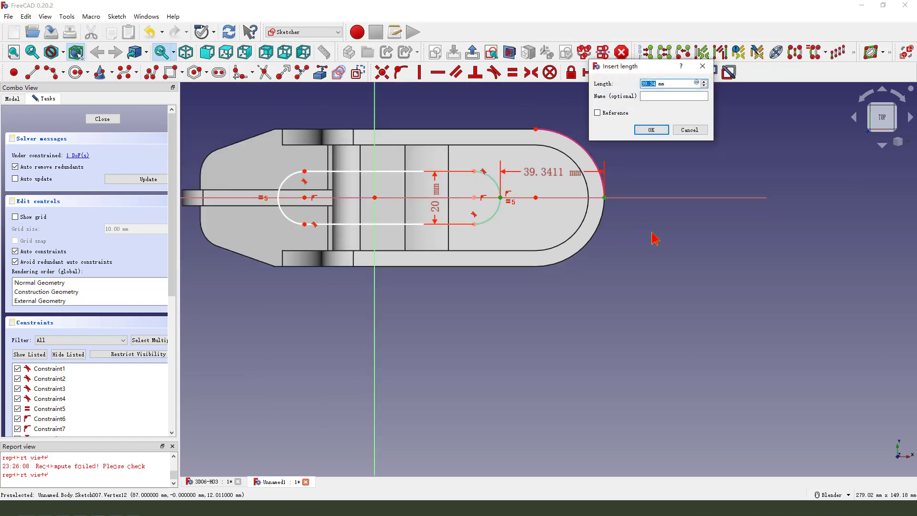
{"action": "type", "text": "25"}
{"action": "key", "text": "Return"}
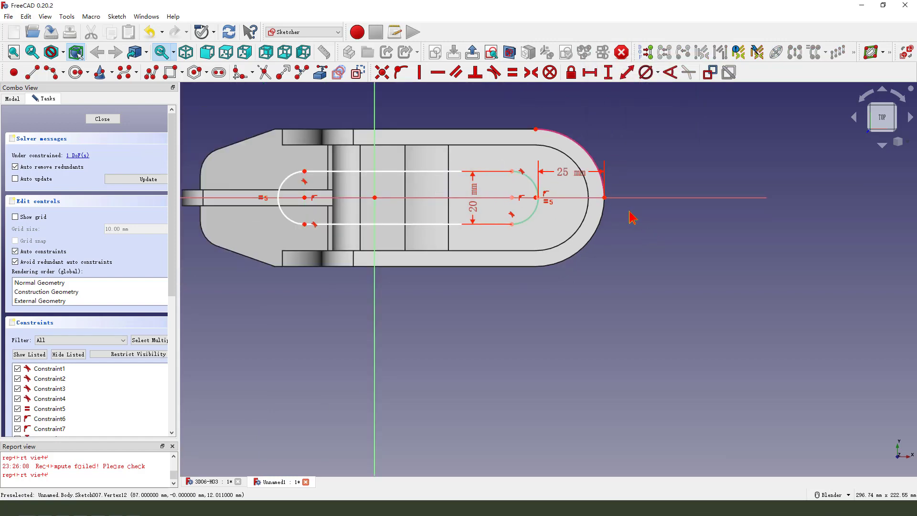
{"action": "double_click", "coordinate": [563, 173]}
{"action": "type", "text": "45"}
{"action": "key", "text": "Return"}
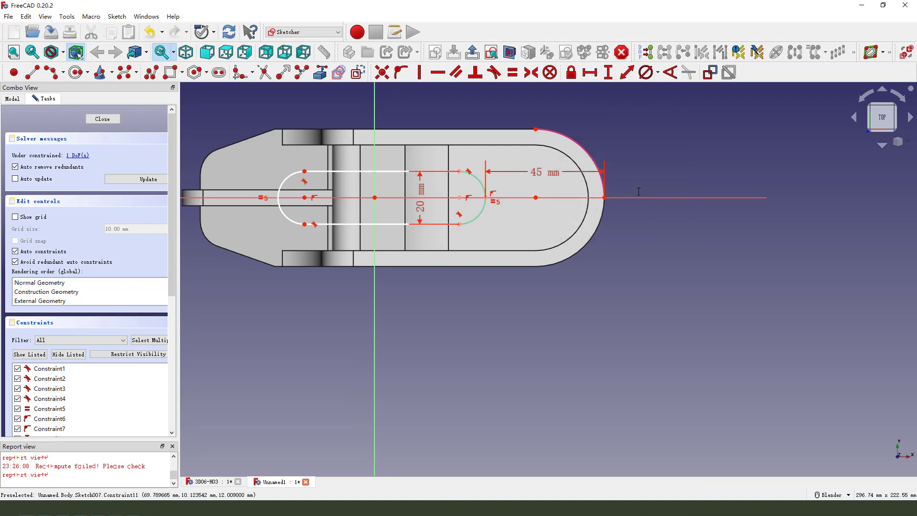
{"action": "left_click_drag", "start_coordinate": [541, 174], "coordinate": [543, 356]}
Dimension the distance between the slot's arc centres to fully constrain the sketch
{"action": "left_click", "coordinate": [305, 198]}
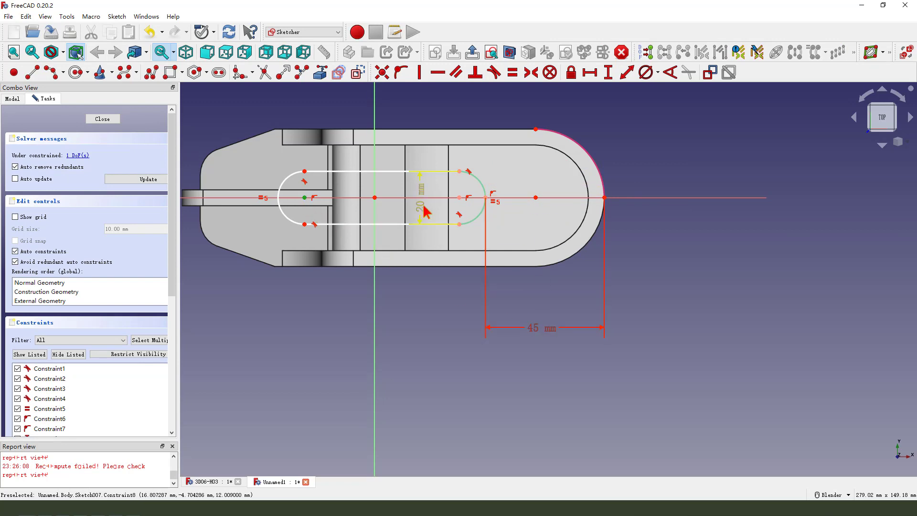
{"action": "left_click", "coordinate": [459, 198]}
{"action": "left_click", "coordinate": [590, 72]}
{"action": "left_click", "coordinate": [647, 127]}
{"action": "left_click_drag", "start_coordinate": [366, 175], "coordinate": [360, 103]}
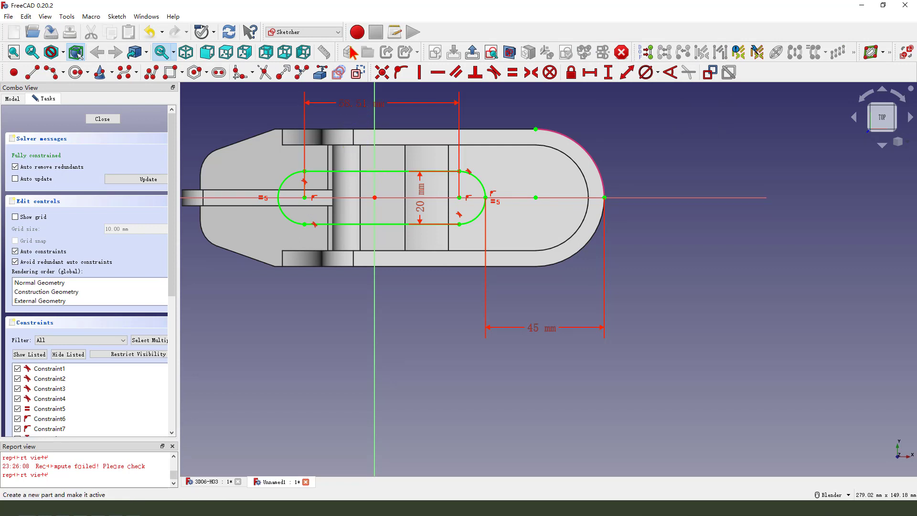
Leave the slot sketch and pocket it with the default 60 mm depth
{"action": "left_click", "coordinate": [473, 52]}
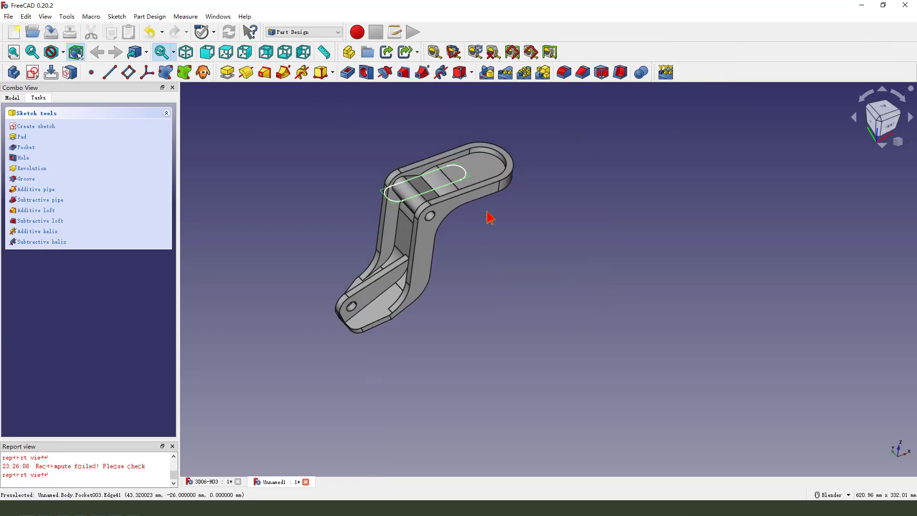
{"action": "left_click", "coordinate": [347, 75]}
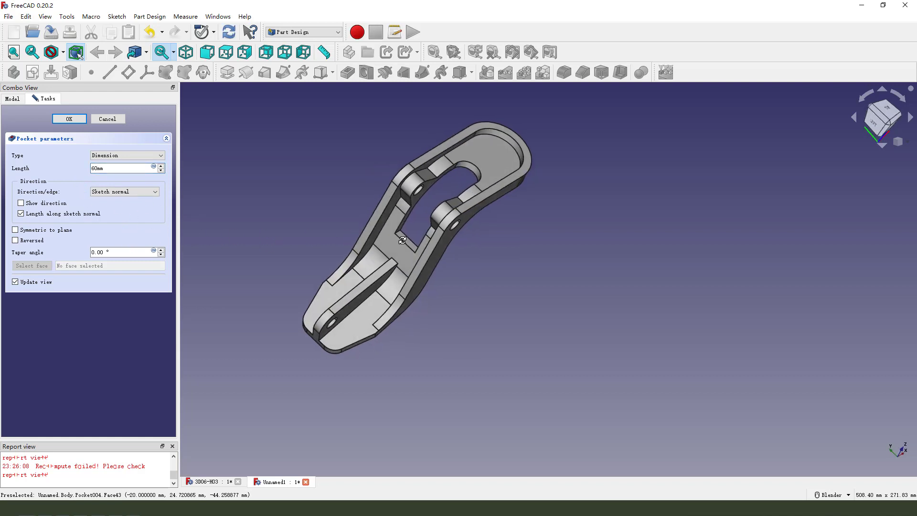
Accept the slot pocket and fillet the cutout's inner corner edges with radius 1 mm
{"action": "left_click", "coordinate": [69, 119]}
{"action": "scroll", "coordinate": [483, 214], "scroll_direction": "up", "scroll_amount": 3}
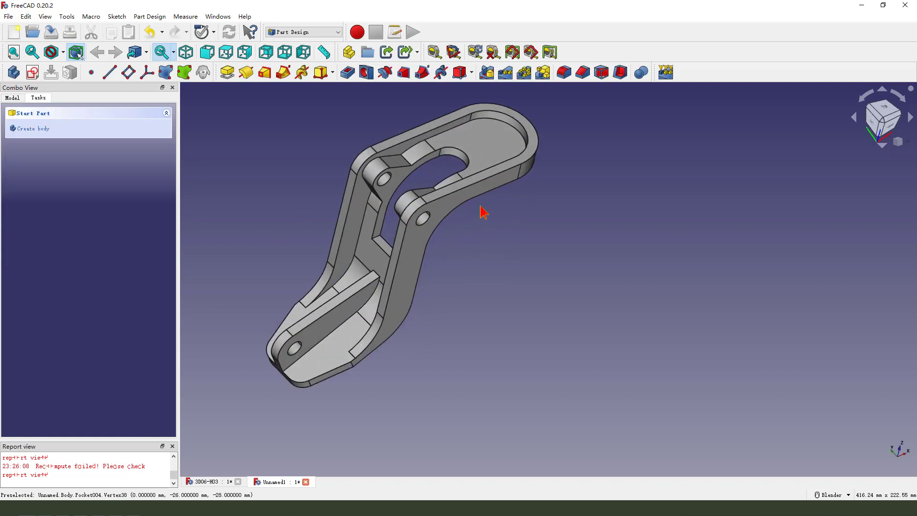
{"action": "scroll", "coordinate": [406, 239], "scroll_direction": "up", "scroll_amount": 3}
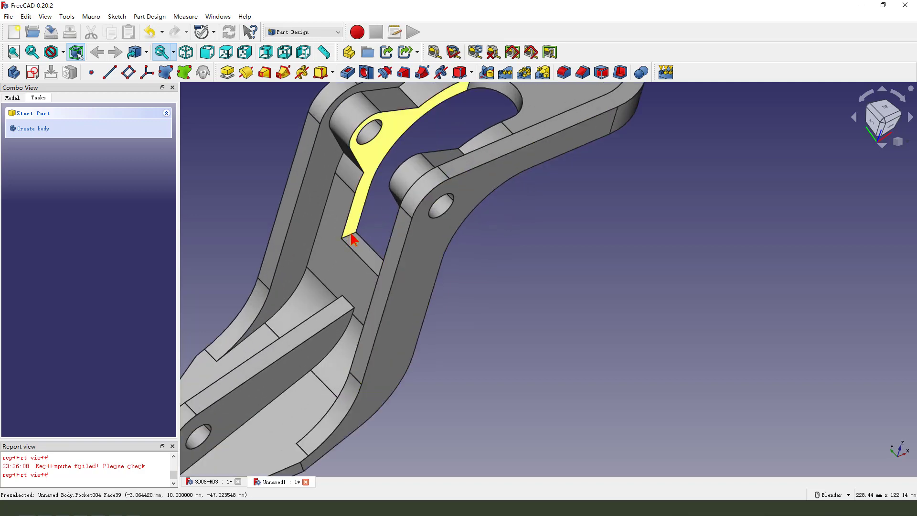
{"action": "scroll", "coordinate": [350, 241], "scroll_direction": "up", "scroll_amount": 3}
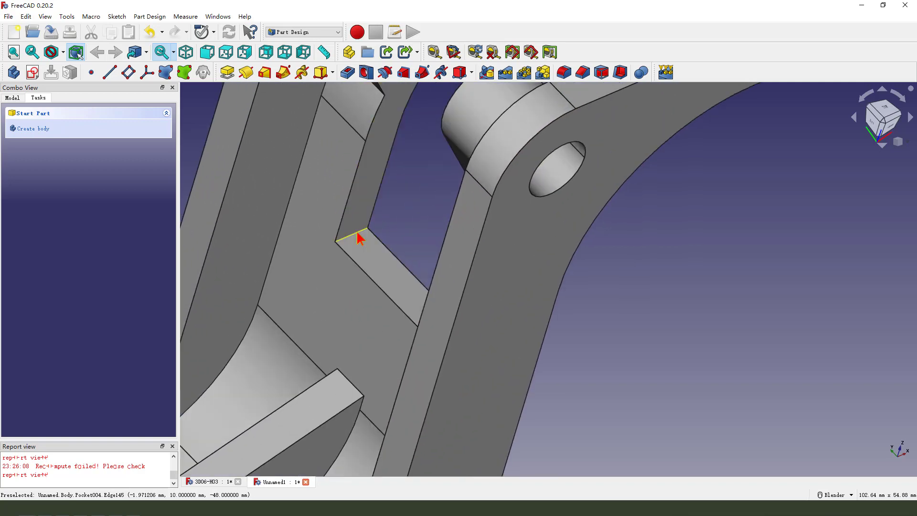
{"action": "left_click", "coordinate": [359, 236]}
{"action": "scroll", "coordinate": [381, 217], "scroll_direction": "down", "scroll_amount": 2}
{"action": "middle_click_drag", "start_coordinate": [381, 217], "coordinate": [444, 289]}
{"action": "scroll", "coordinate": [444, 289], "scroll_direction": "up", "scroll_amount": 2}
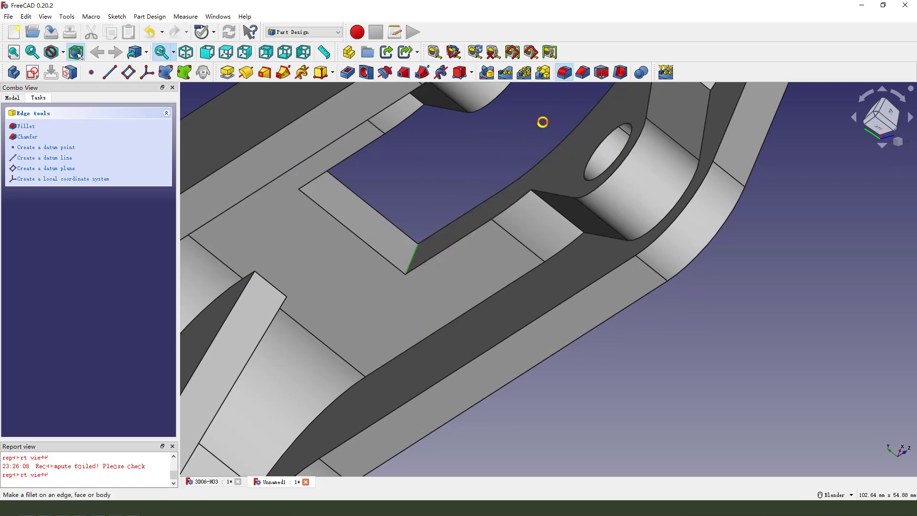
{"action": "left_click", "coordinate": [564, 72]}
{"action": "key", "text": "Return"}
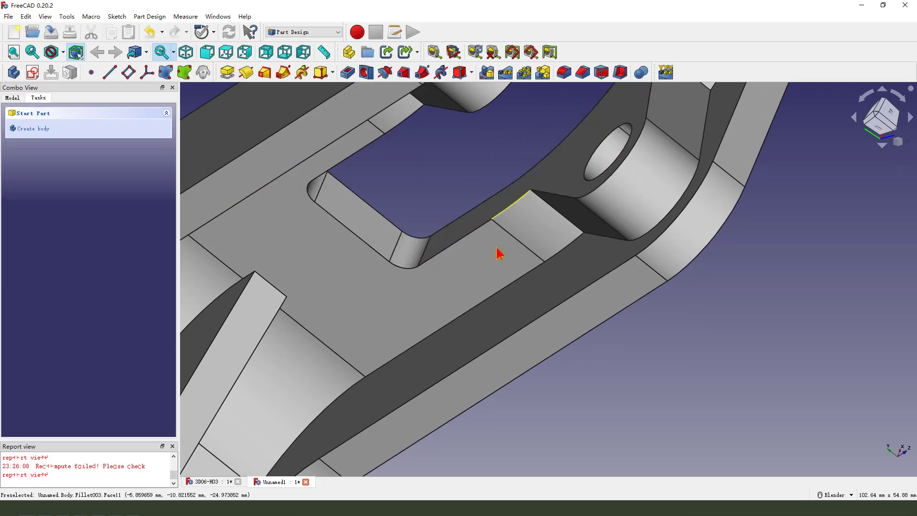
Bring the whole part into view and select the bracket's top face
{"action": "scroll", "coordinate": [496, 272], "scroll_direction": "down", "scroll_amount": 8}
{"action": "middle_click_drag", "start_coordinate": [509, 287], "coordinate": [442, 282]}
{"action": "scroll", "coordinate": [497, 196], "scroll_direction": "up", "scroll_amount": 1}
{"action": "left_click", "coordinate": [478, 191]}
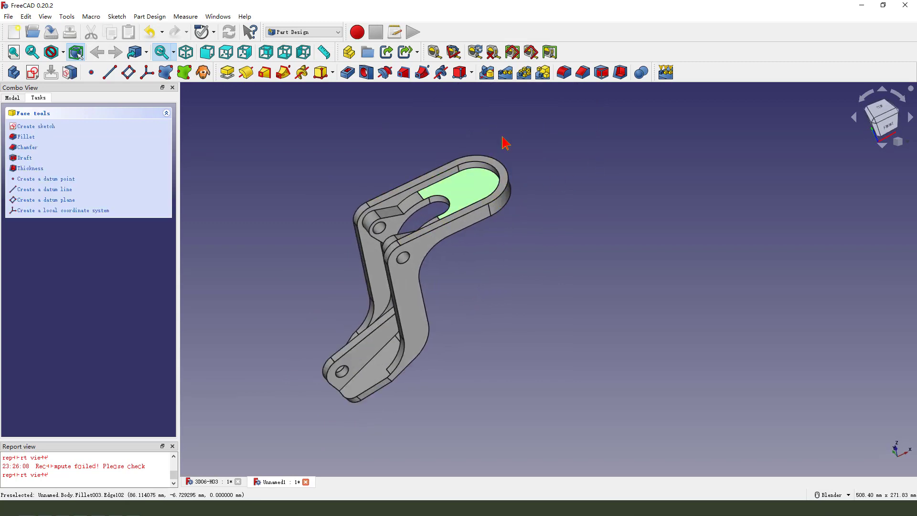
On the top face, sketch a Ø10 mm circle centred on the rounded end's referenced arc, then close the sketch
{"action": "left_click", "coordinate": [33, 72]}
{"action": "scroll", "coordinate": [435, 205], "scroll_direction": "up", "scroll_amount": 4}
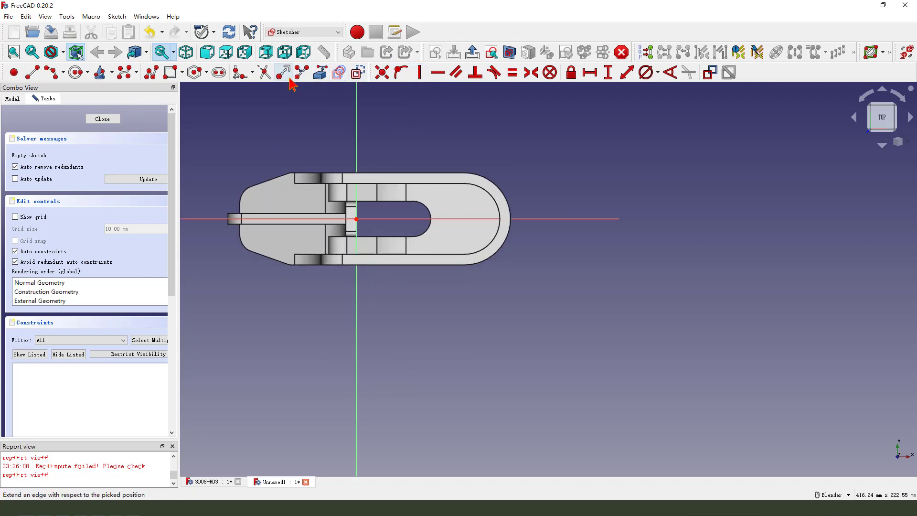
{"action": "left_click", "coordinate": [322, 73]}
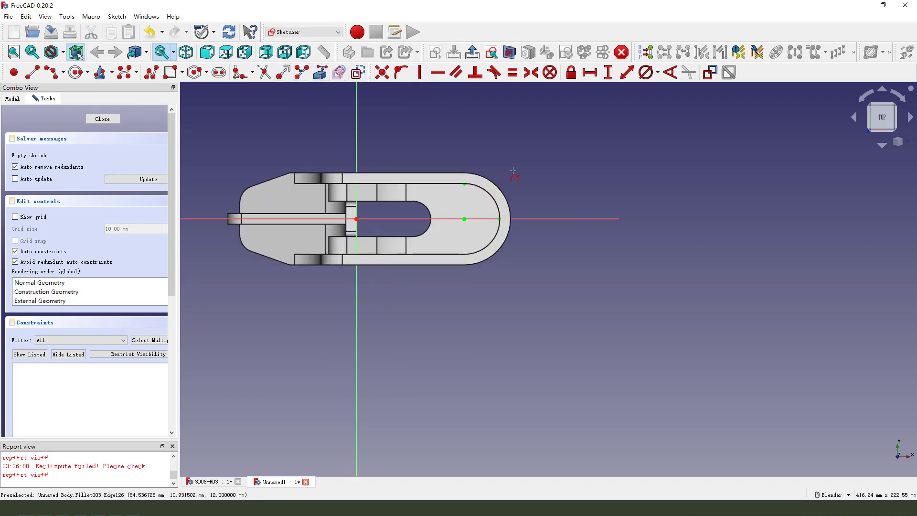
{"action": "left_click", "coordinate": [76, 73]}
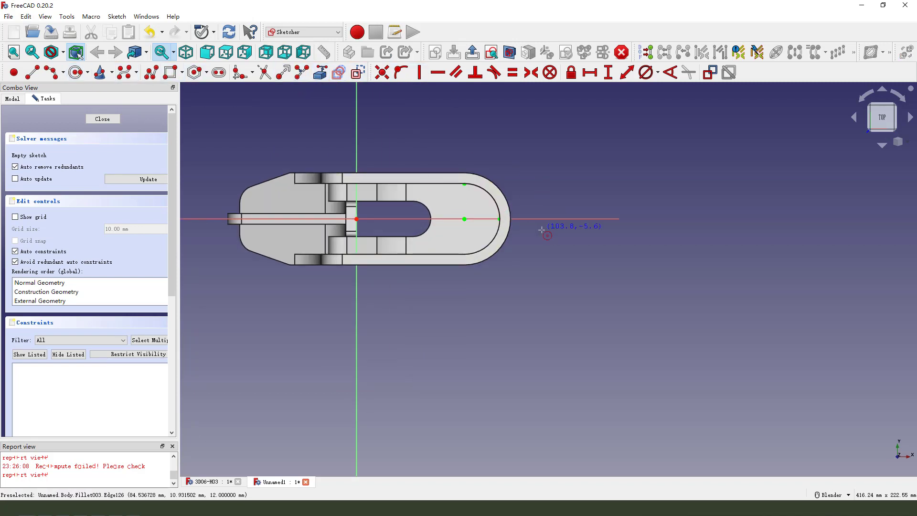
{"action": "left_click", "coordinate": [478, 229]}
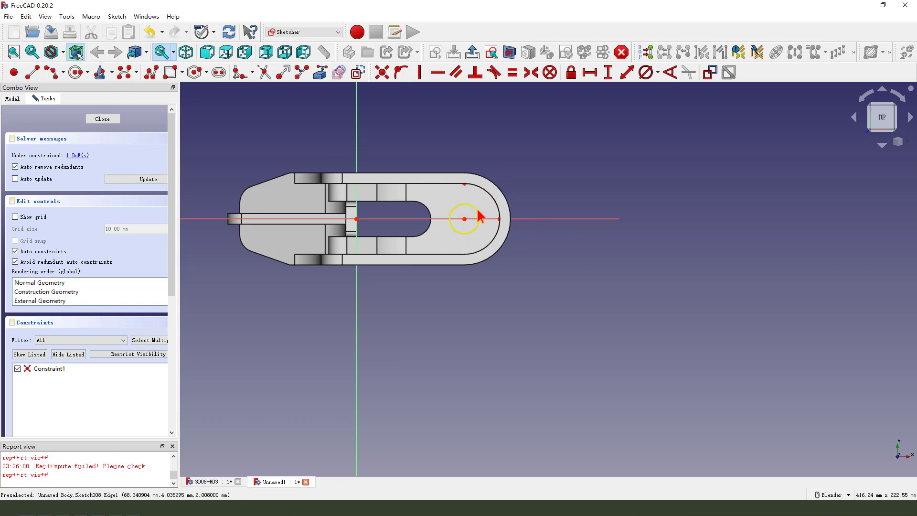
{"action": "left_click", "coordinate": [480, 216]}
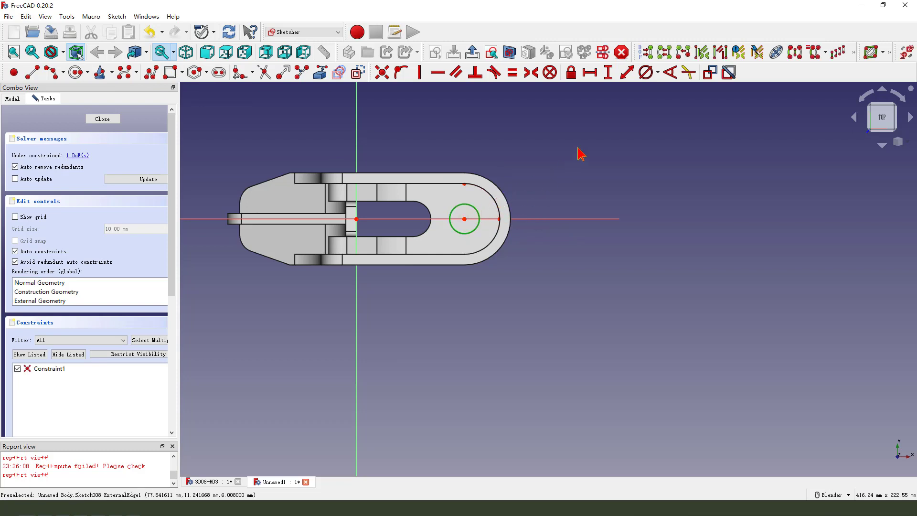
{"action": "left_click", "coordinate": [646, 72]}
{"action": "type", "text": "10"}
{"action": "key", "text": "Return"}
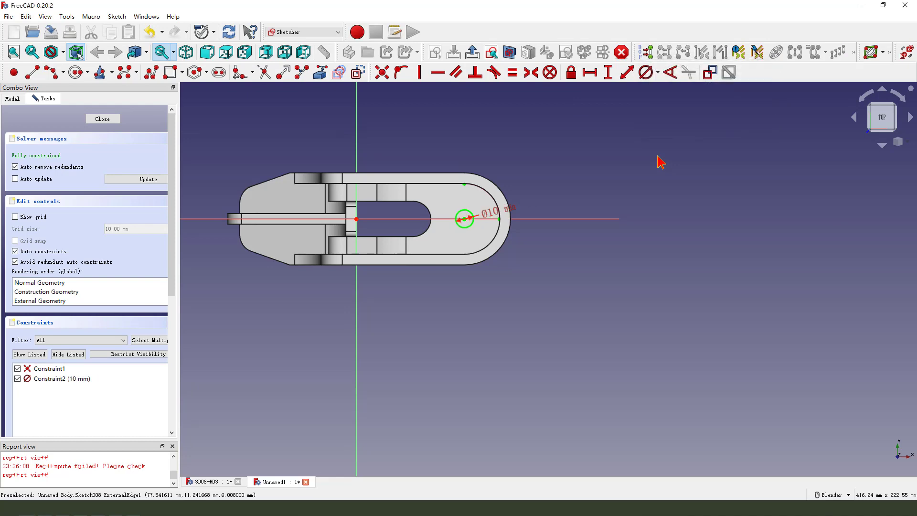
{"action": "left_click", "coordinate": [473, 52]}
Pocket the Ø10 mm circle Through all to make the hole at the arm's rounded end
{"action": "left_click", "coordinate": [348, 72]}
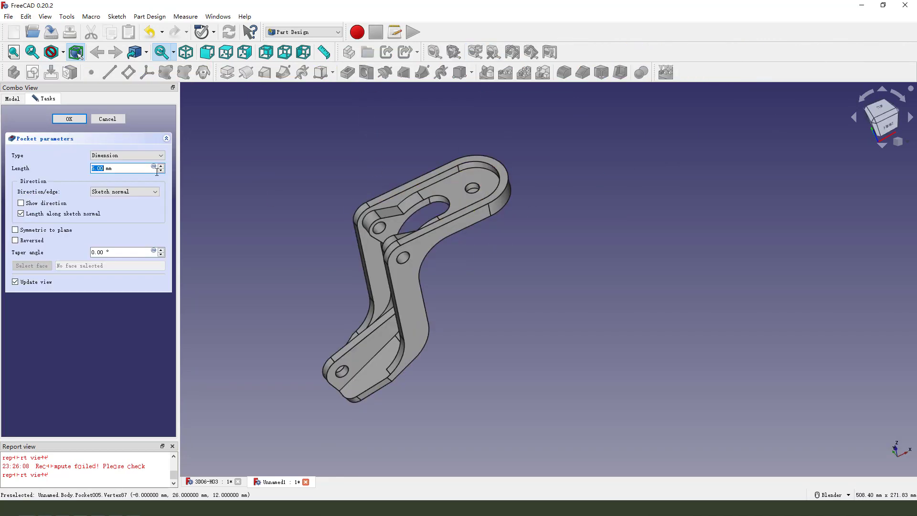
{"action": "left_click", "coordinate": [121, 158]}
{"action": "left_click", "coordinate": [119, 174]}
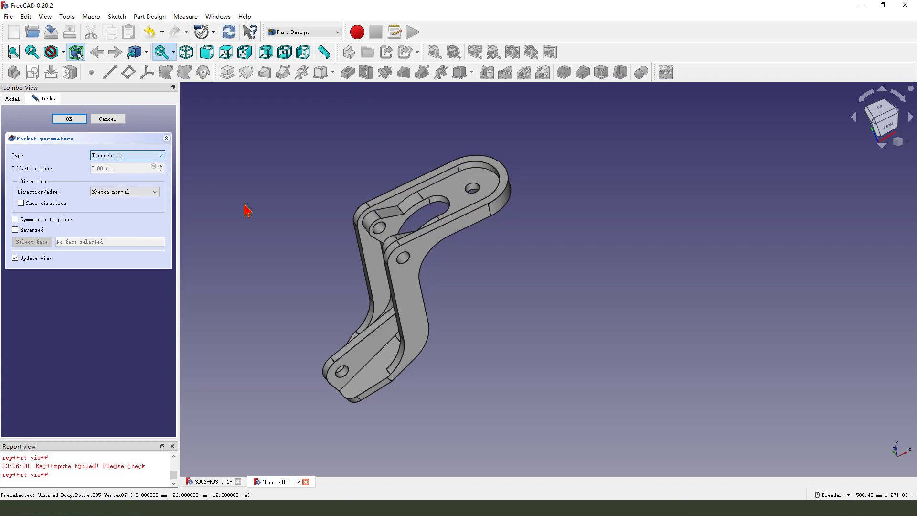
{"action": "mouse_move", "coordinate": [478, 301]}
{"action": "middle_mouse_down"}
{"action": "mouse_move", "coordinate": [496, 311]}
{"action": "mouse_move", "coordinate": [486, 288]}
{"action": "mouse_move", "coordinate": [492, 299]}
{"action": "middle_mouse_up"}
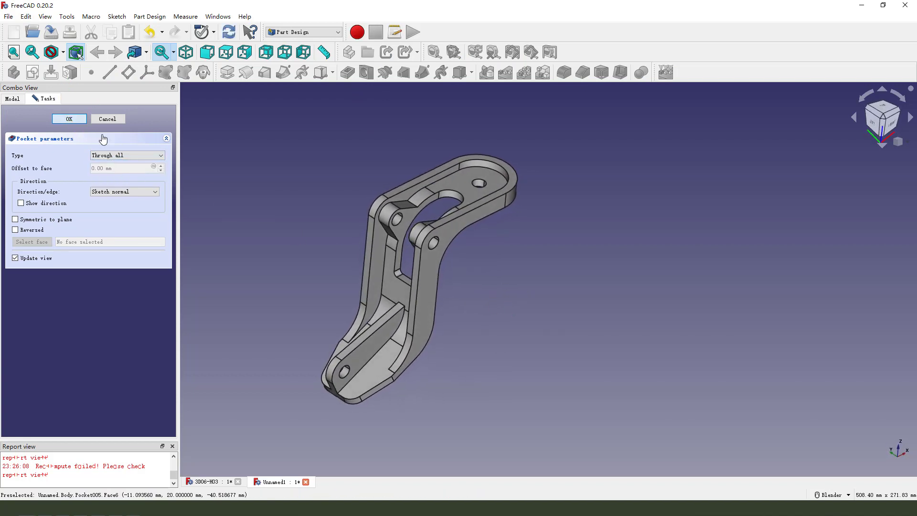
{"action": "middle_click_drag", "start_coordinate": [405, 321], "coordinate": [239, 215]}
Colour the Body gold from its right-click menu in the Model tree, then view the result
{"action": "left_click", "coordinate": [12, 97]}
{"action": "right_click", "coordinate": [56, 131]}
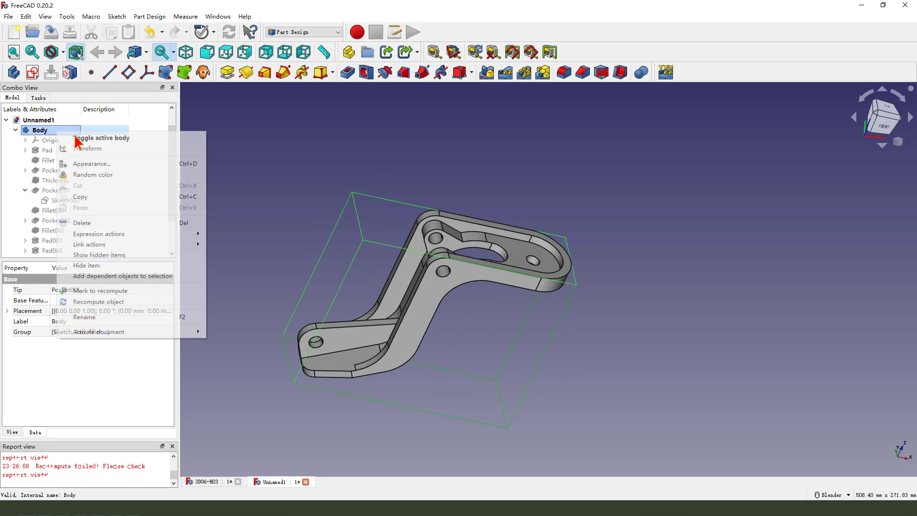
{"action": "left_click", "coordinate": [99, 176]}
{"action": "middle_click_drag", "start_coordinate": [497, 288], "coordinate": [460, 329]}
{"action": "left_click", "coordinate": [627, 333]}
{"action": "scroll", "coordinate": [424, 322], "scroll_direction": "up", "scroll_amount": 3}
{"action": "scroll", "coordinate": [460, 329], "scroll_direction": "down", "scroll_amount": 3}
{"action": "scroll", "coordinate": [617, 342], "scroll_direction": "up", "scroll_amount": 3}
{"action": "middle_click_drag", "start_coordinate": [616, 342], "coordinate": [548, 316]}
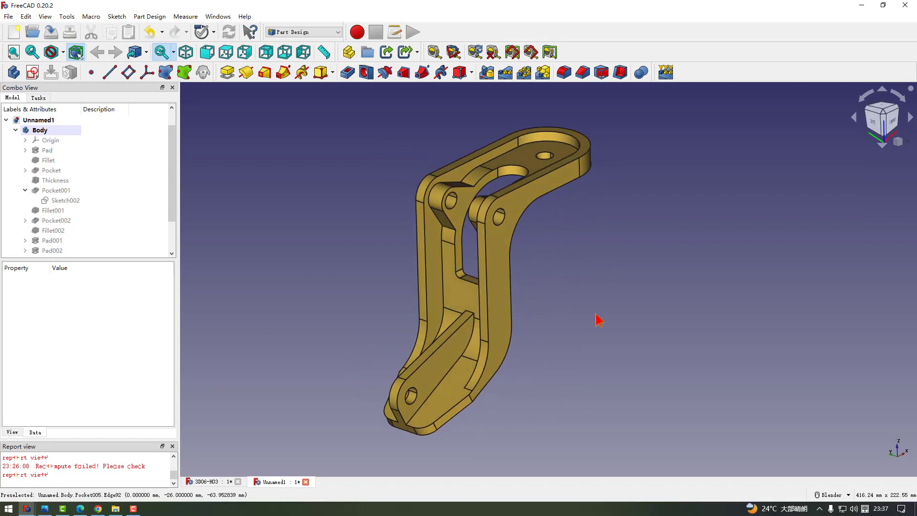